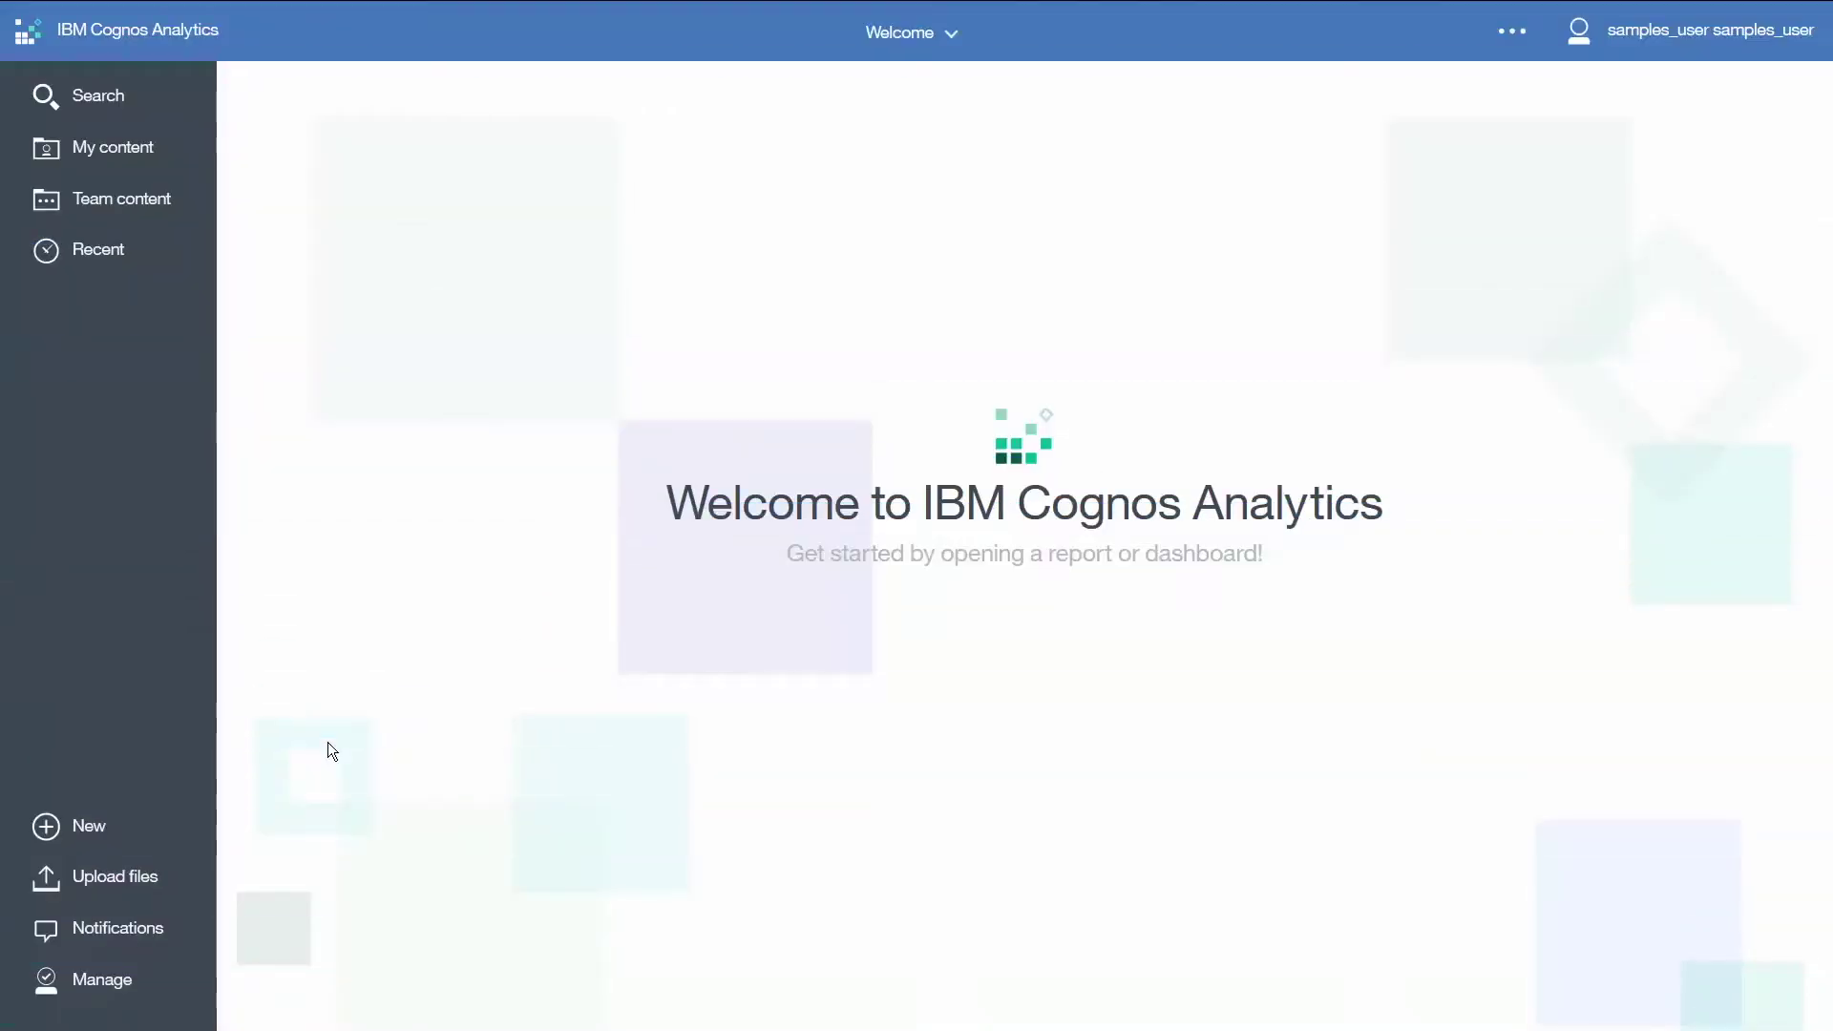
- Open the New menu from the welcome page sidebar
left_click(89, 831)
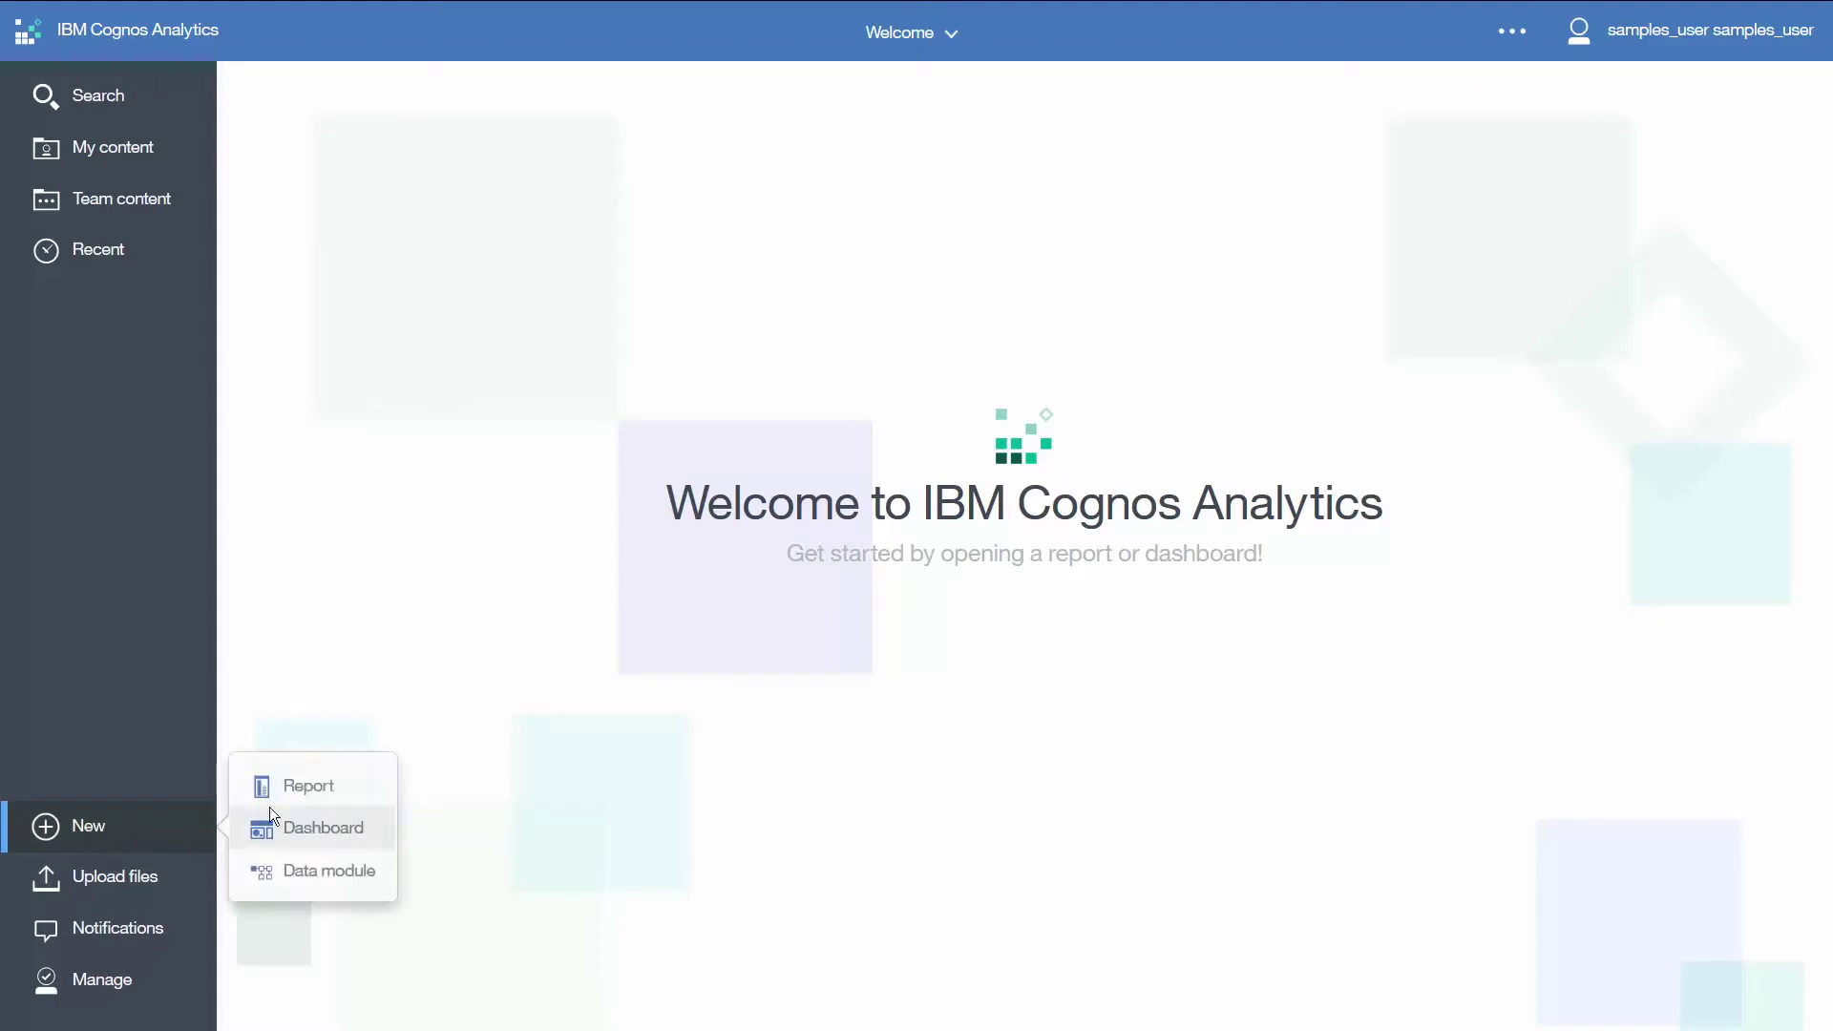
- Create a new report from the '2 by 2 active report' template with the Cool blue theme
left_click(301, 786)
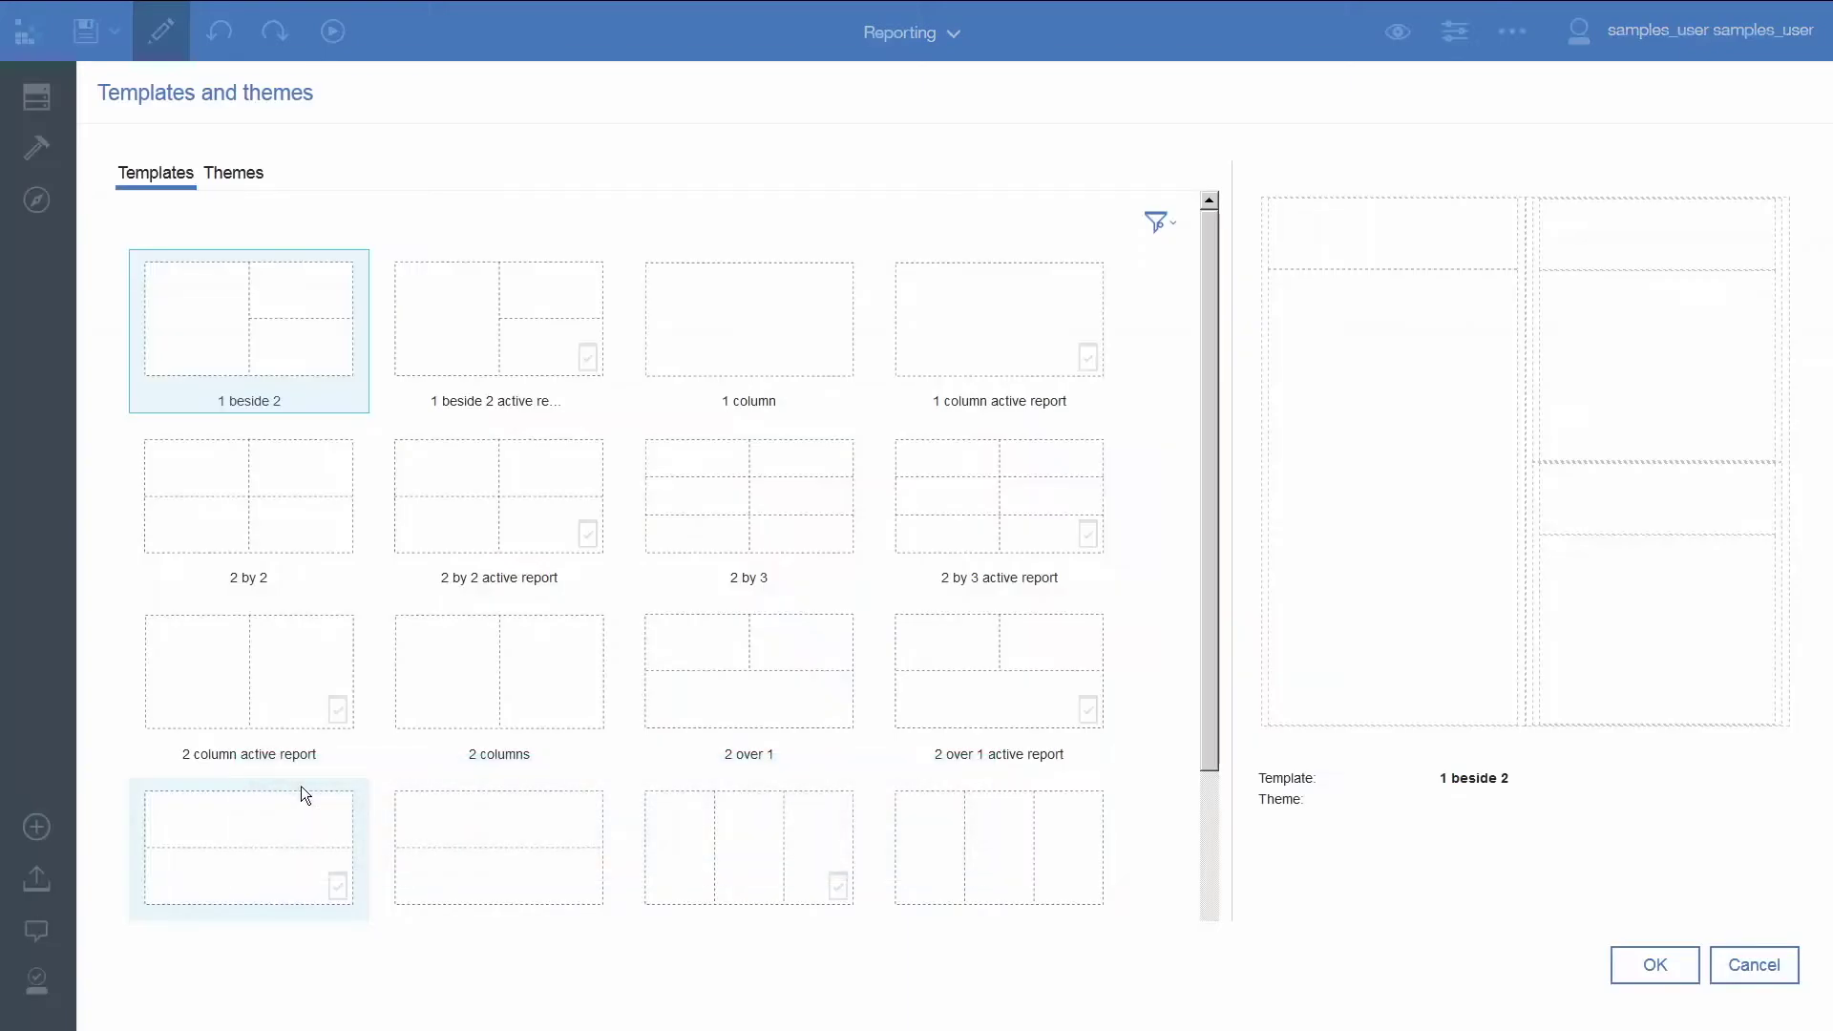
left_click(443, 530)
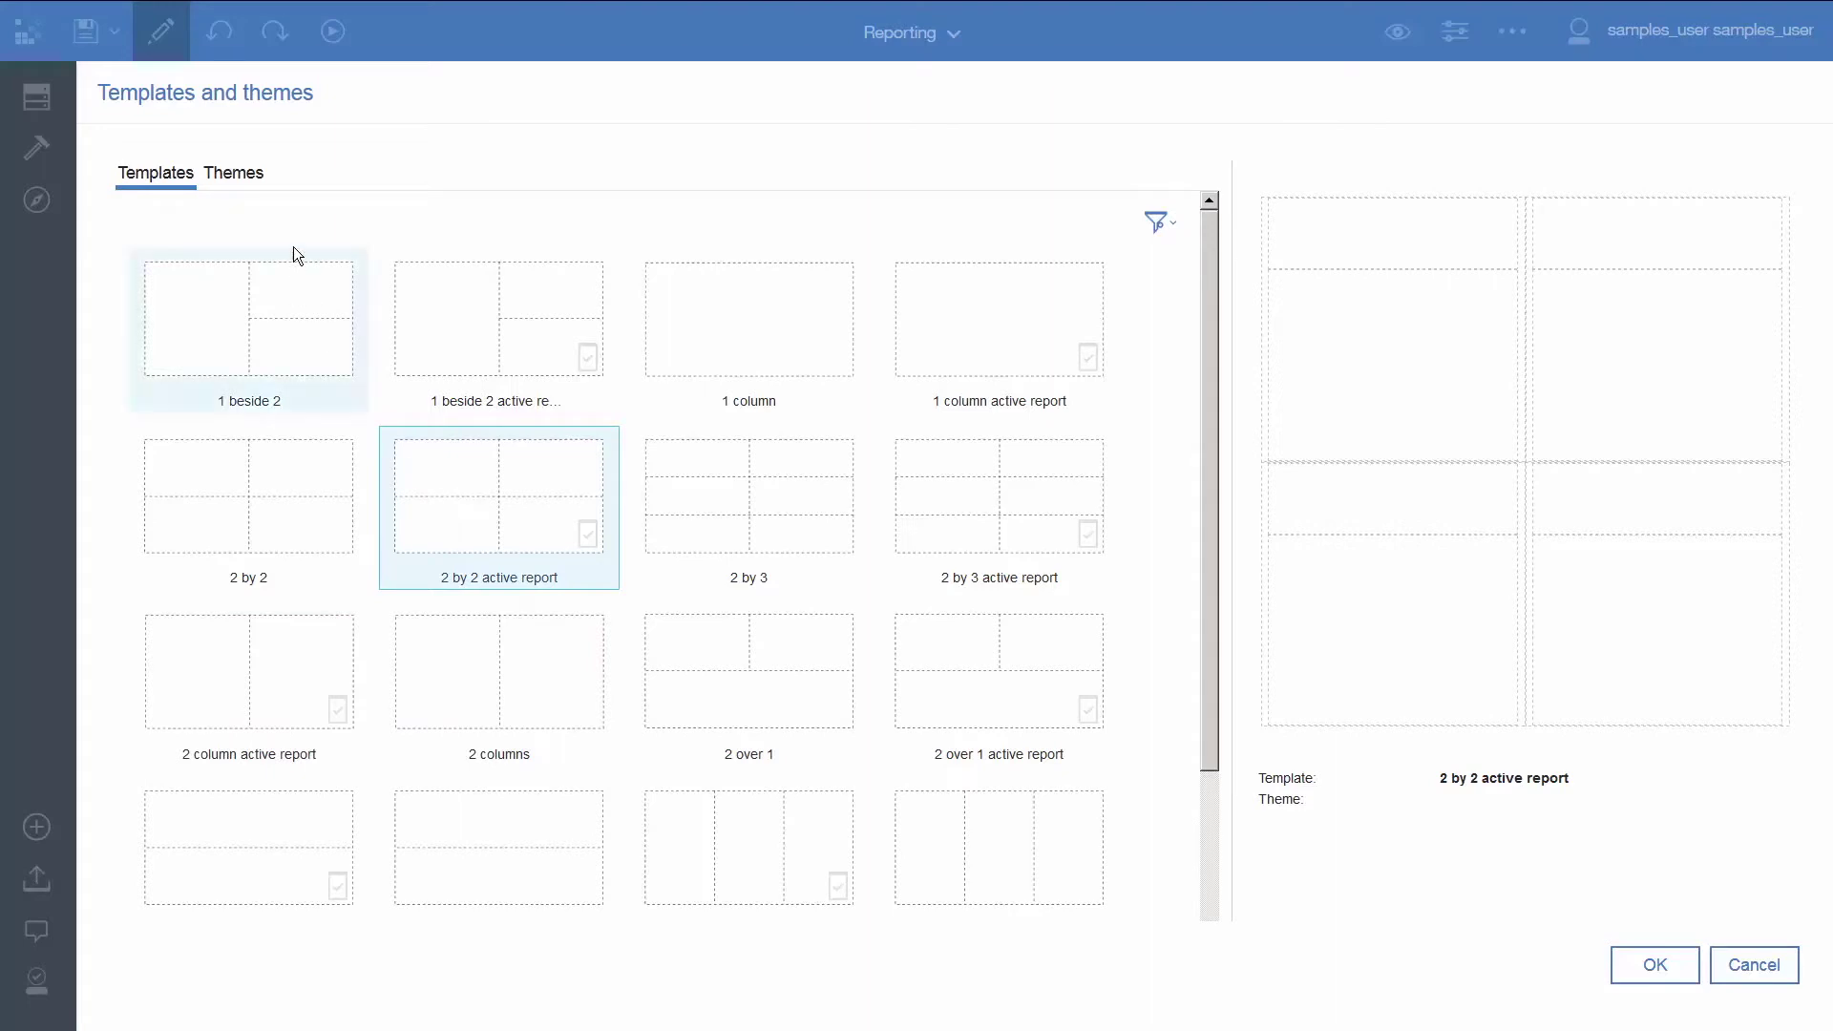
left_click(243, 176)
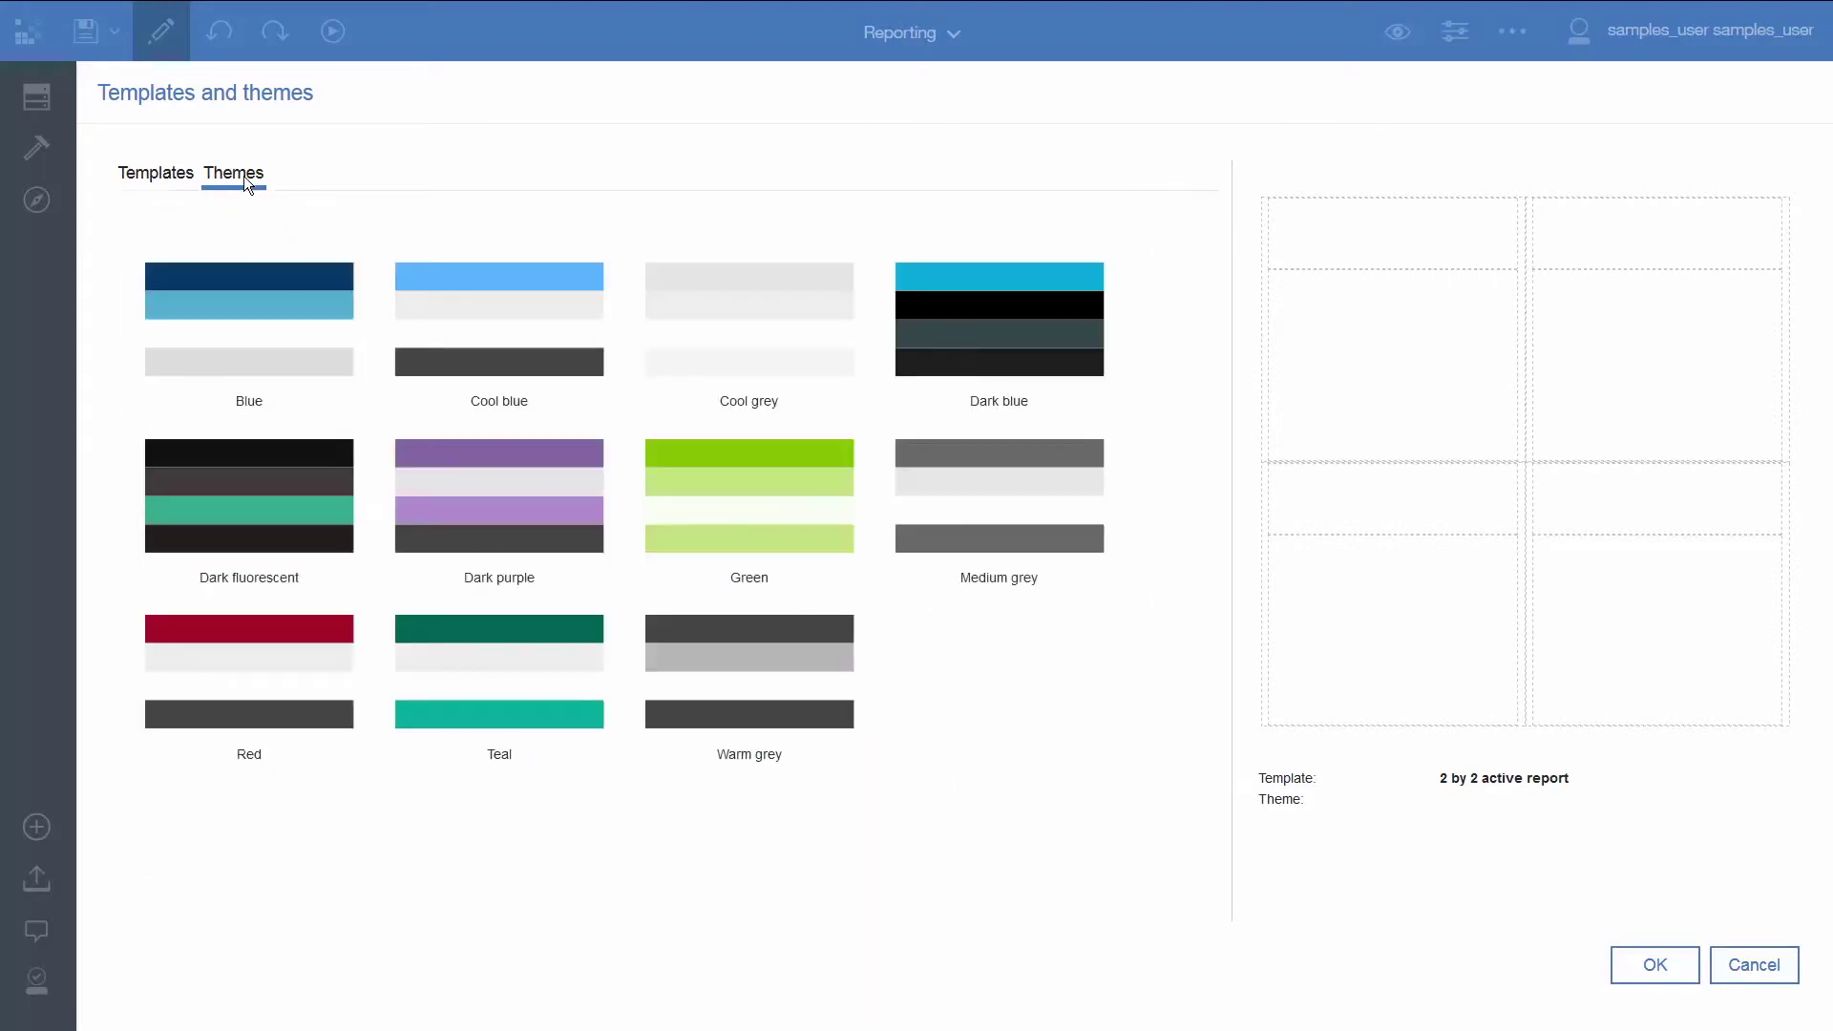
left_click(470, 339)
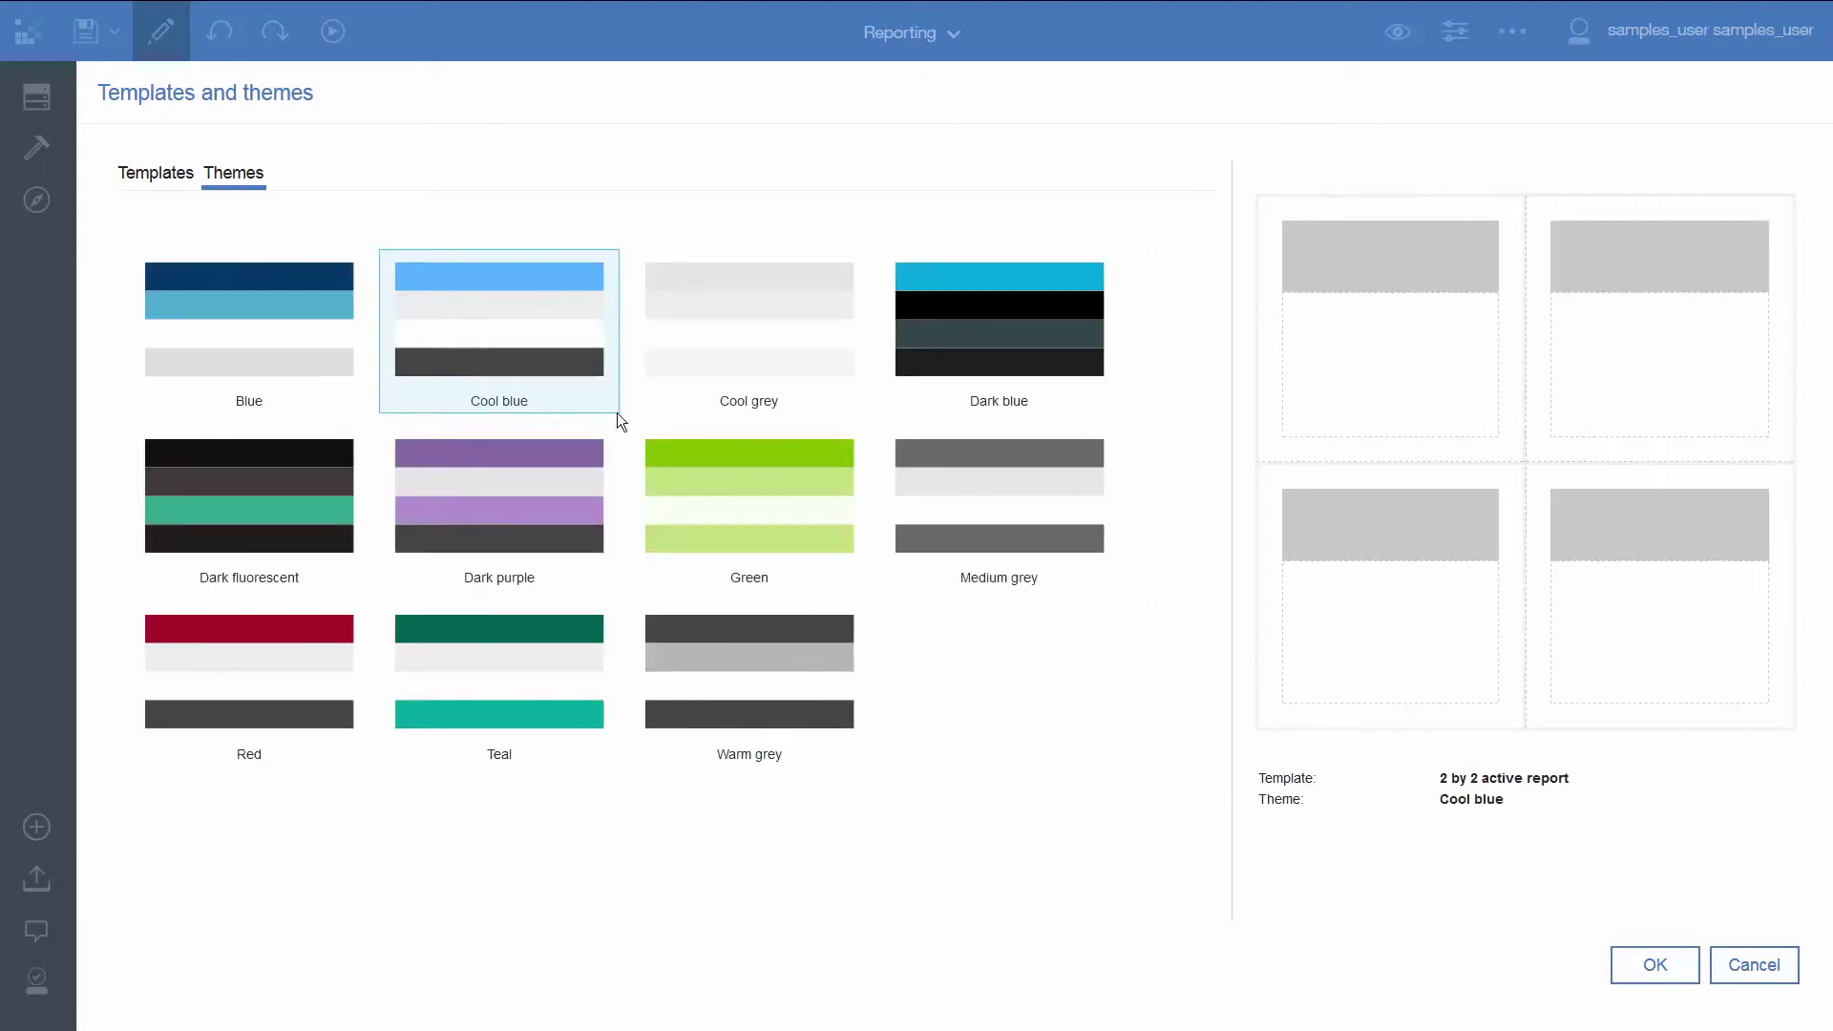
left_click(1642, 967)
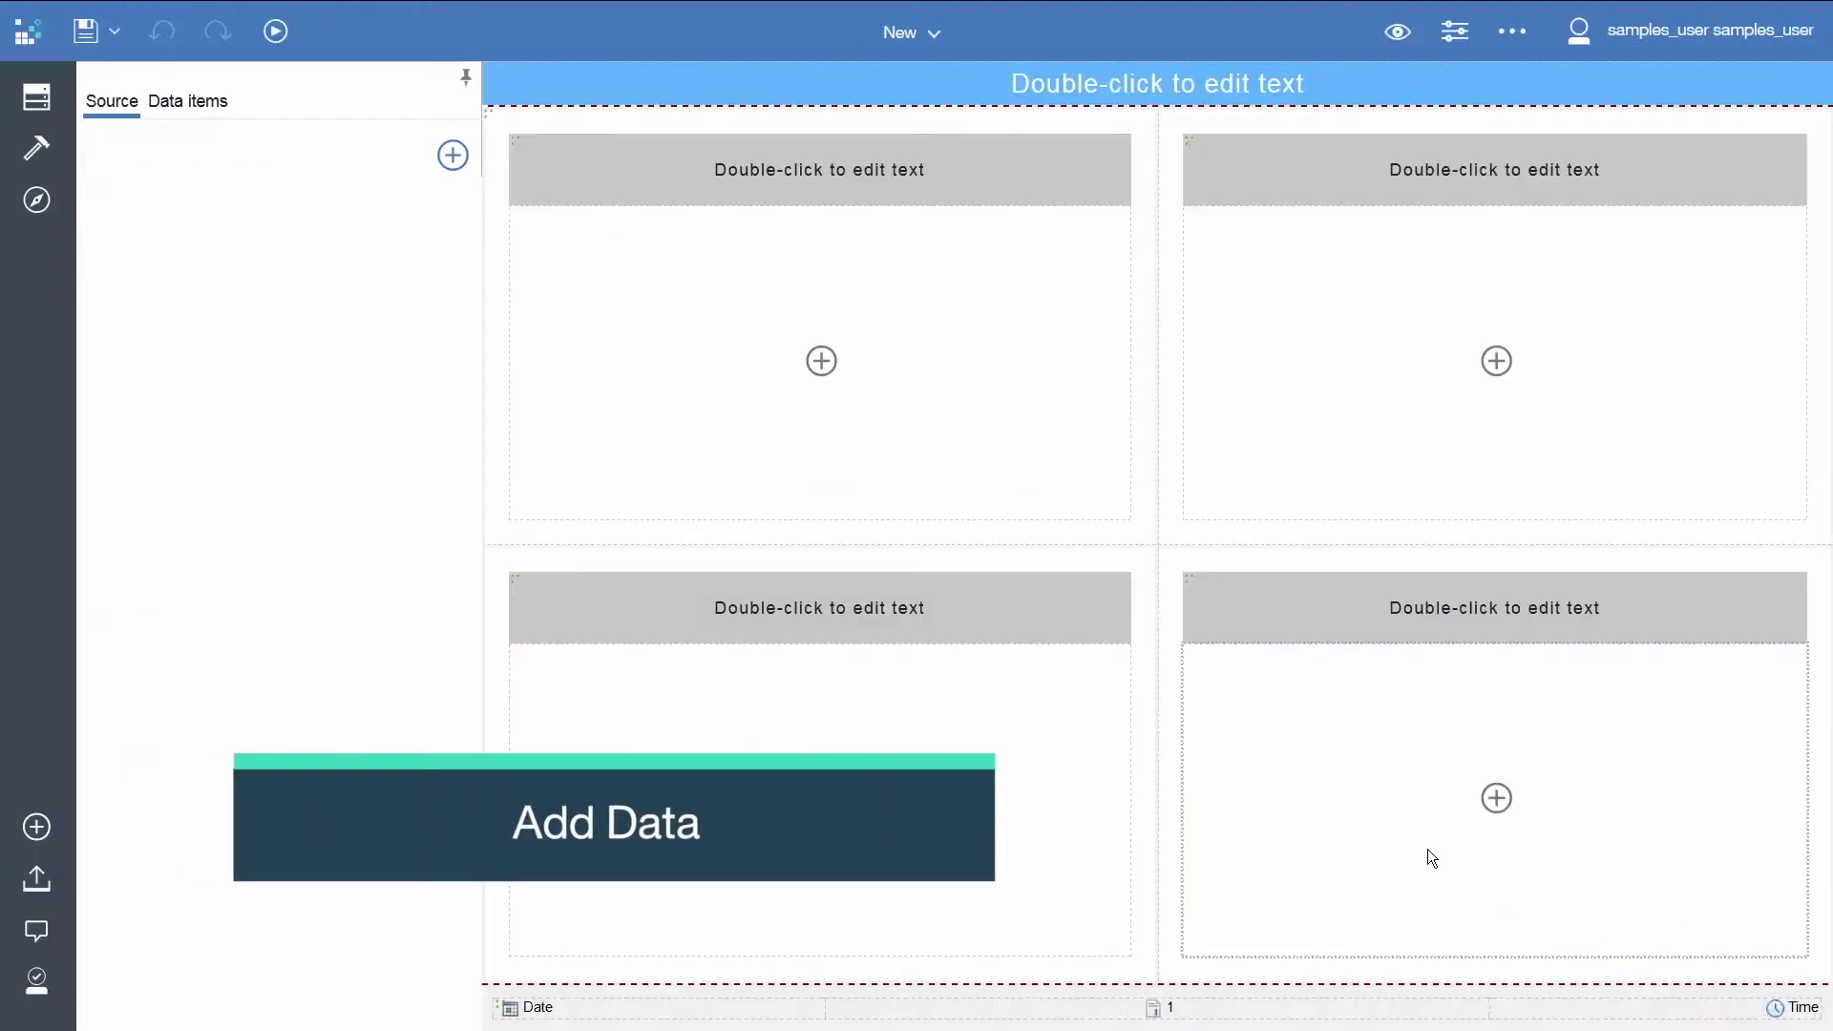
- Add American time use from Team content > Samples > Data as the report source
left_click(453, 155)
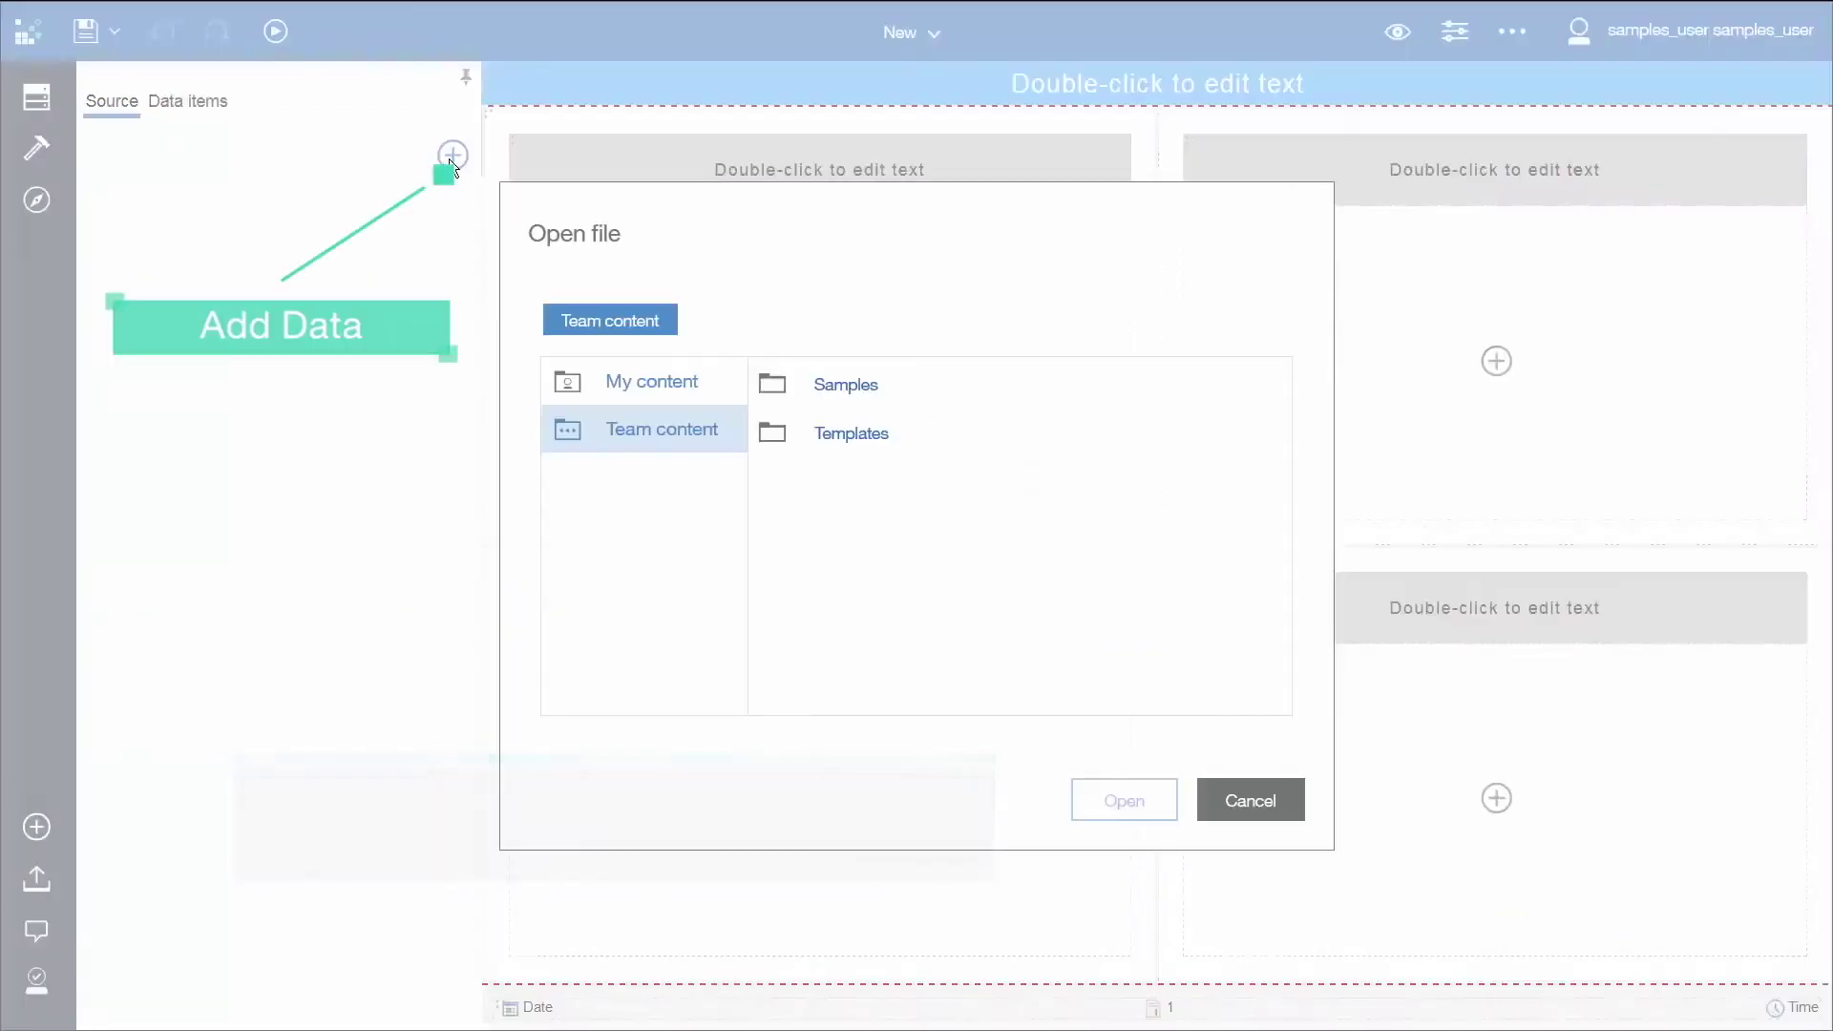
left_click(859, 388)
left_click(819, 481)
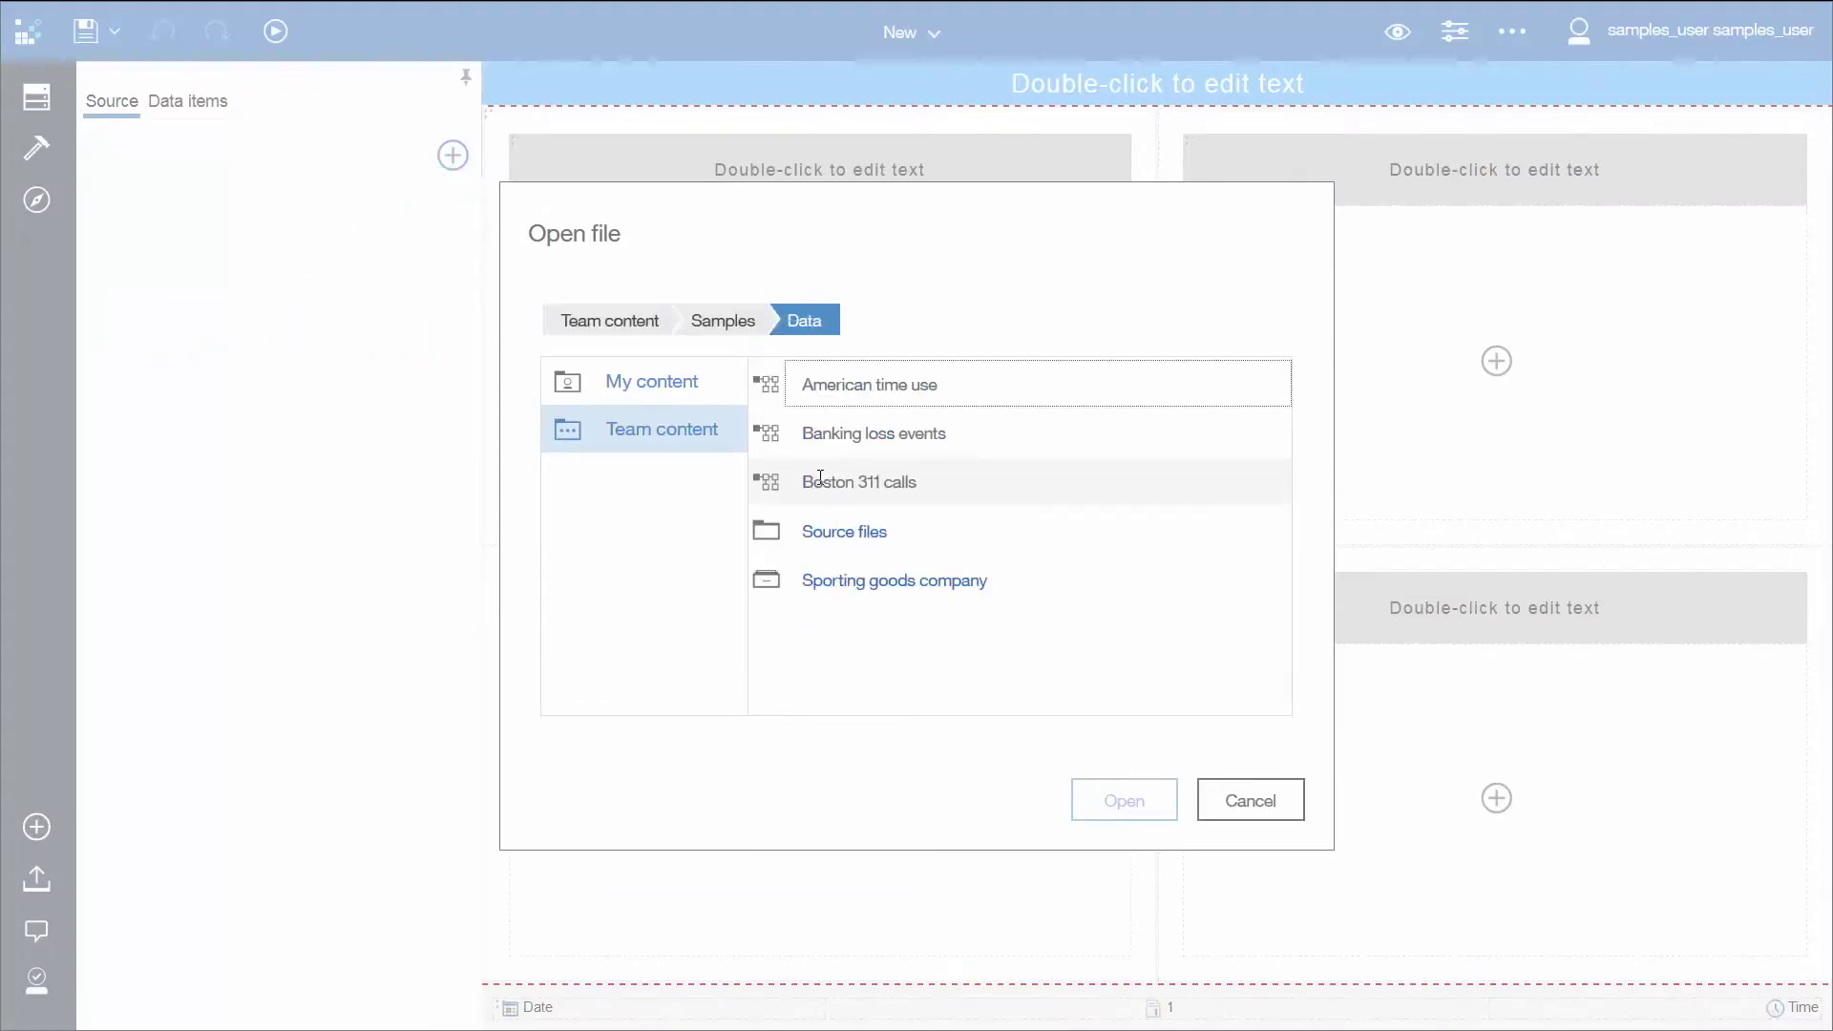
left_click(879, 379)
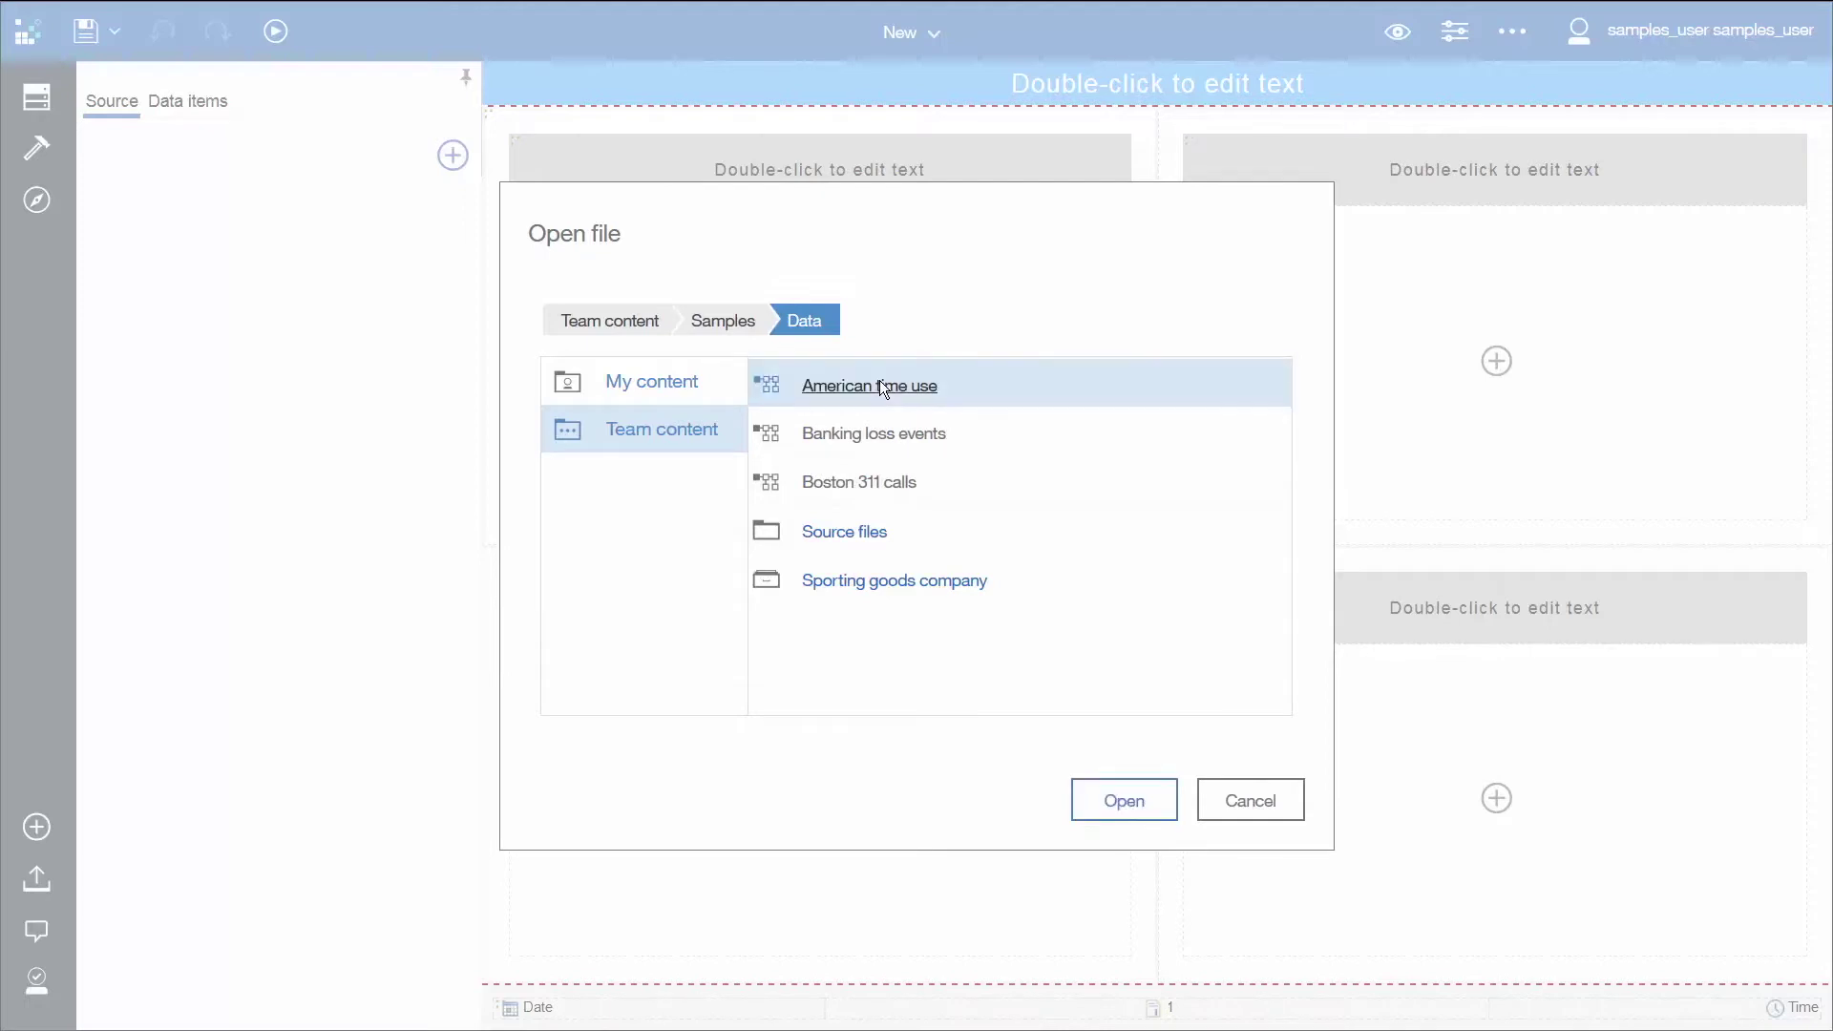
left_click(1158, 805)
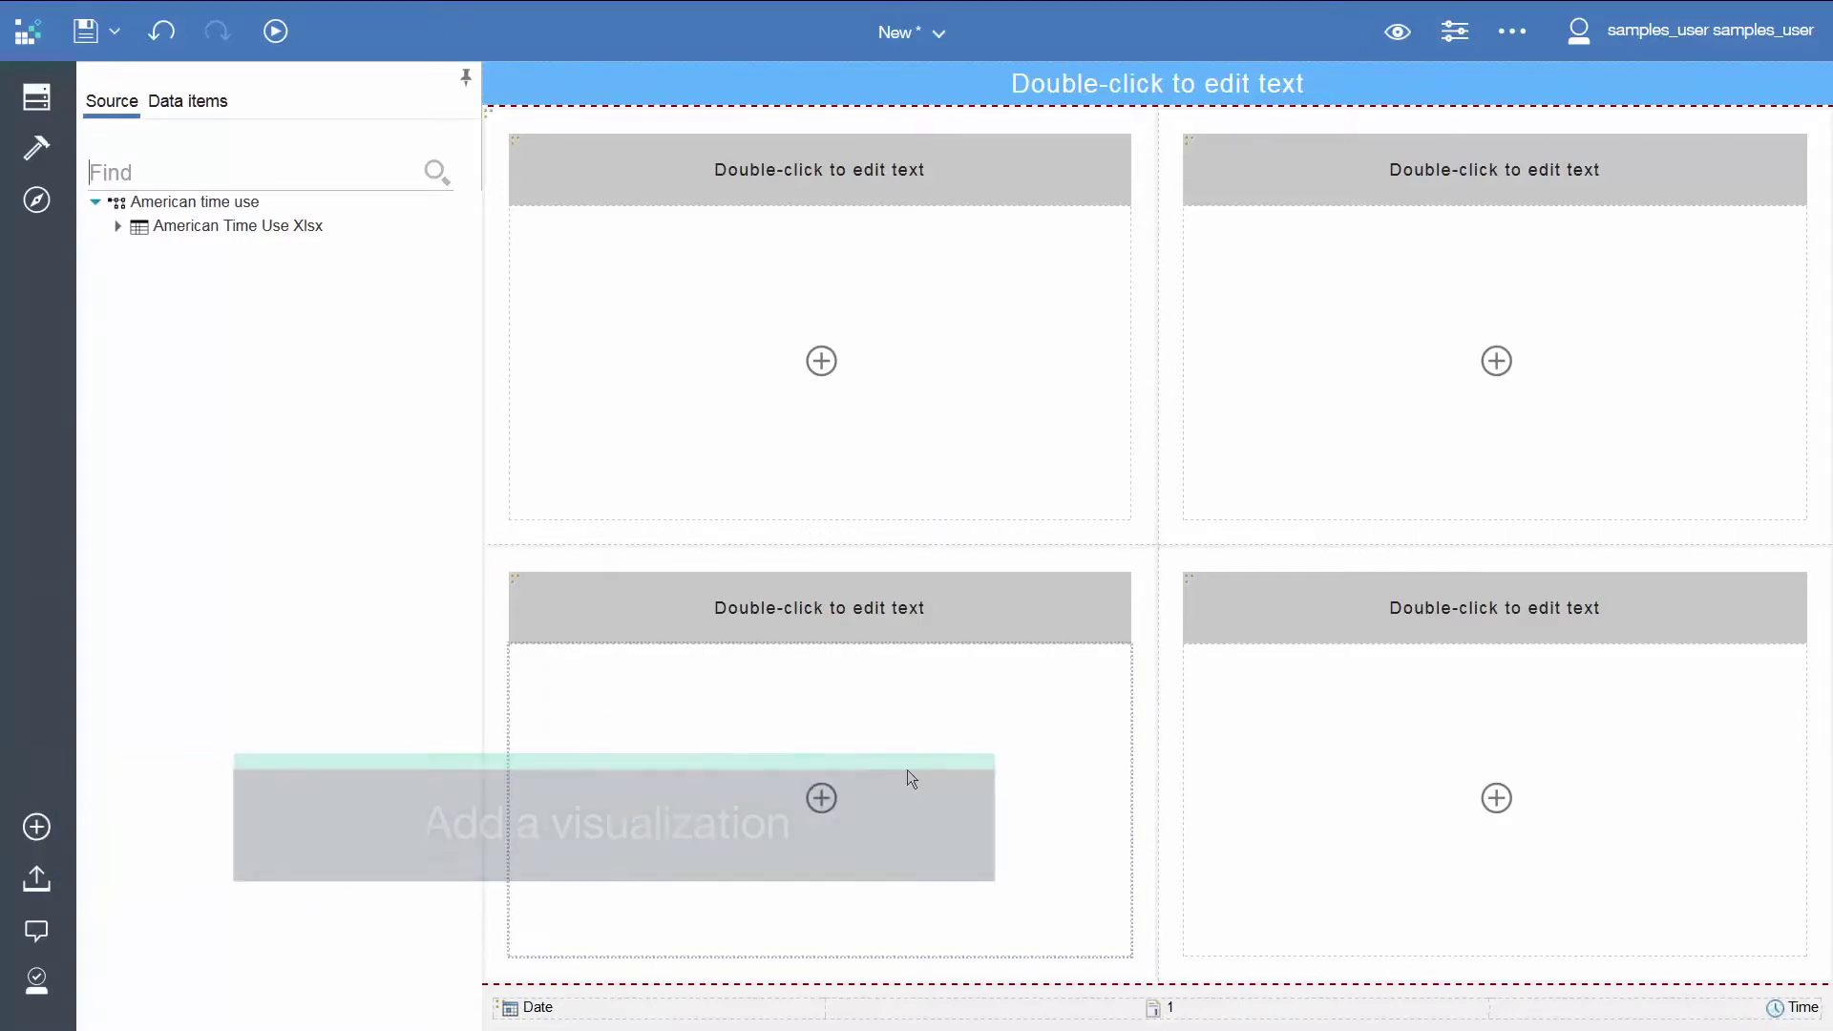
left_click(821, 365)
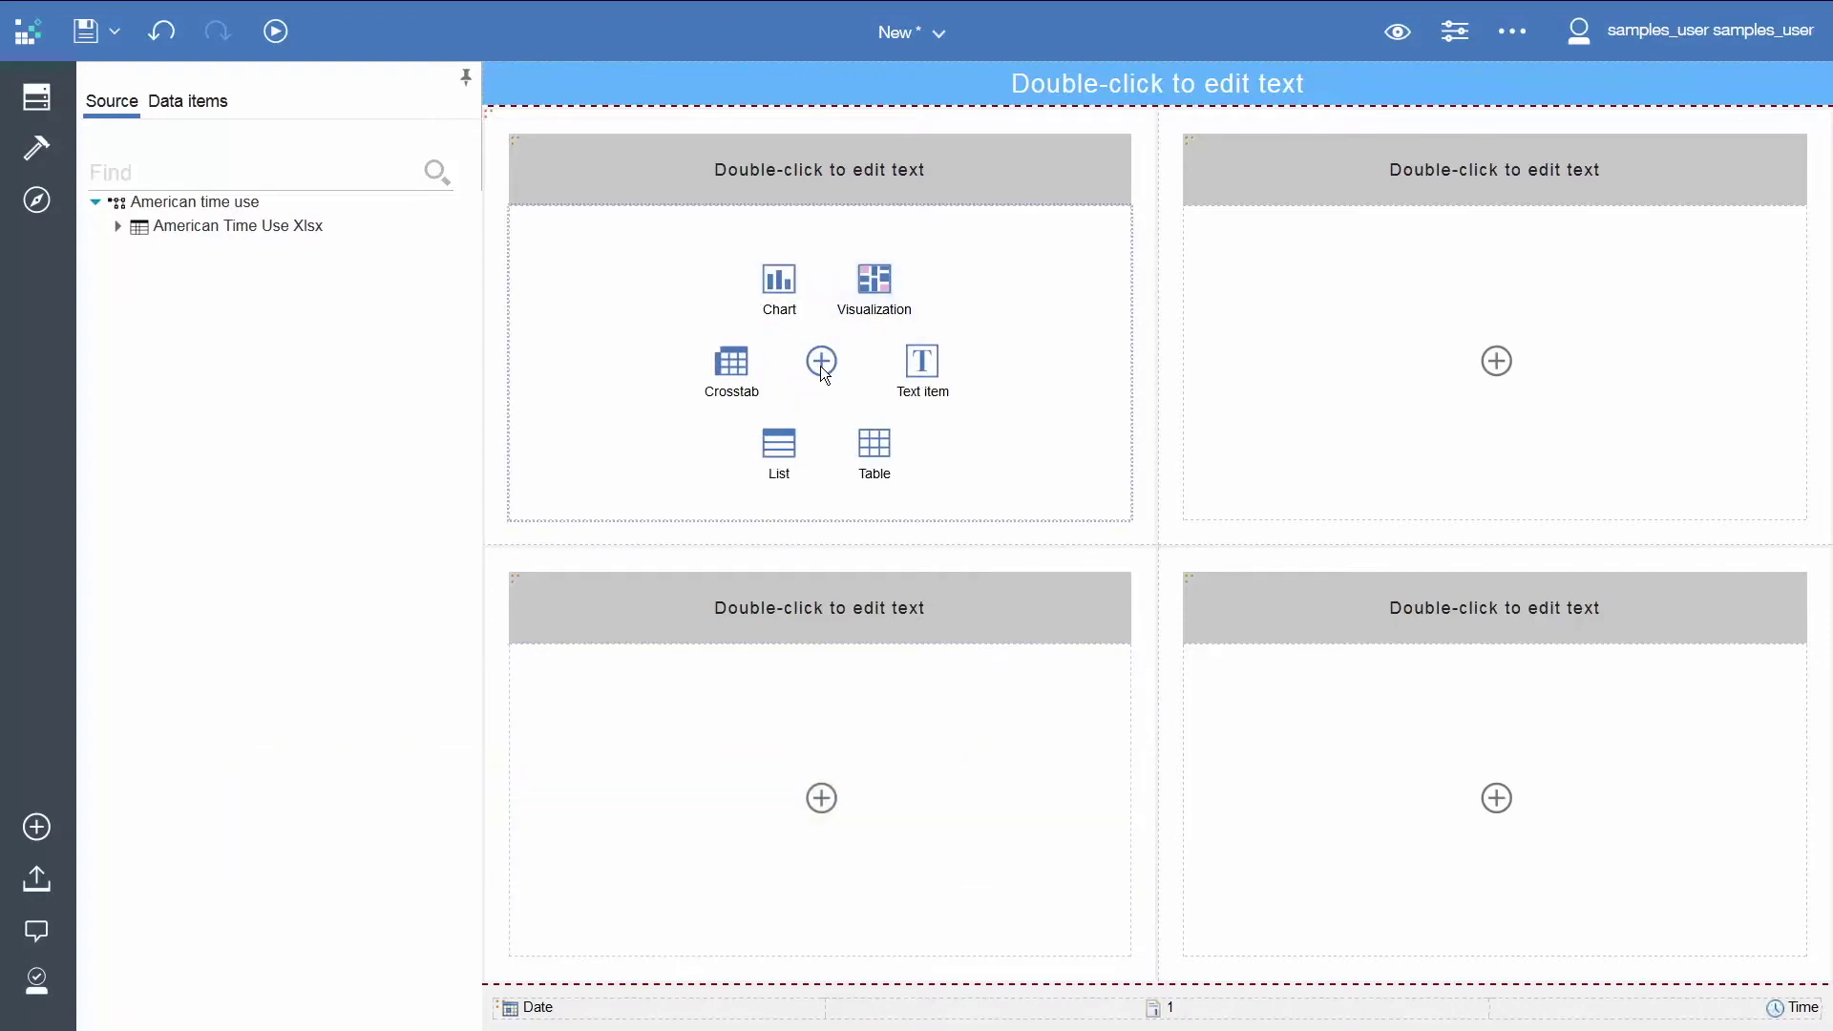
- Insert a Get Started Pie visualization into the top-left panel with default names
left_click(865, 276)
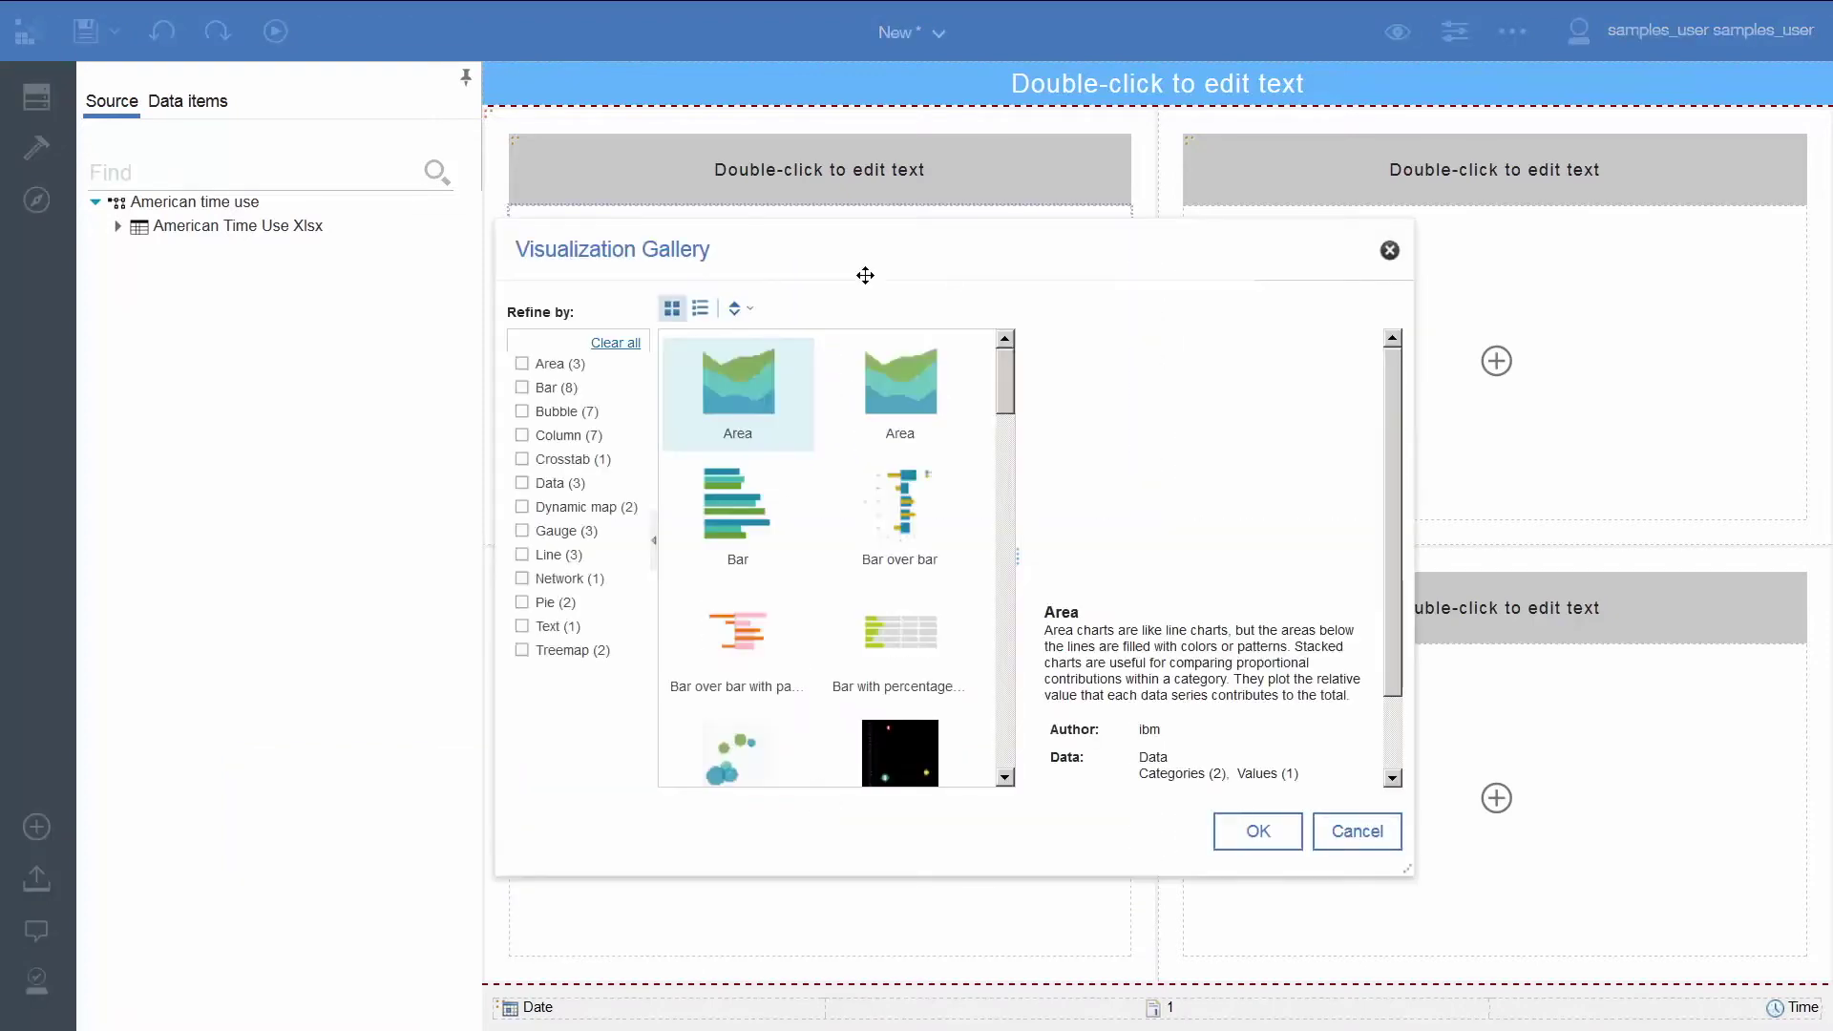
left_click(523, 602)
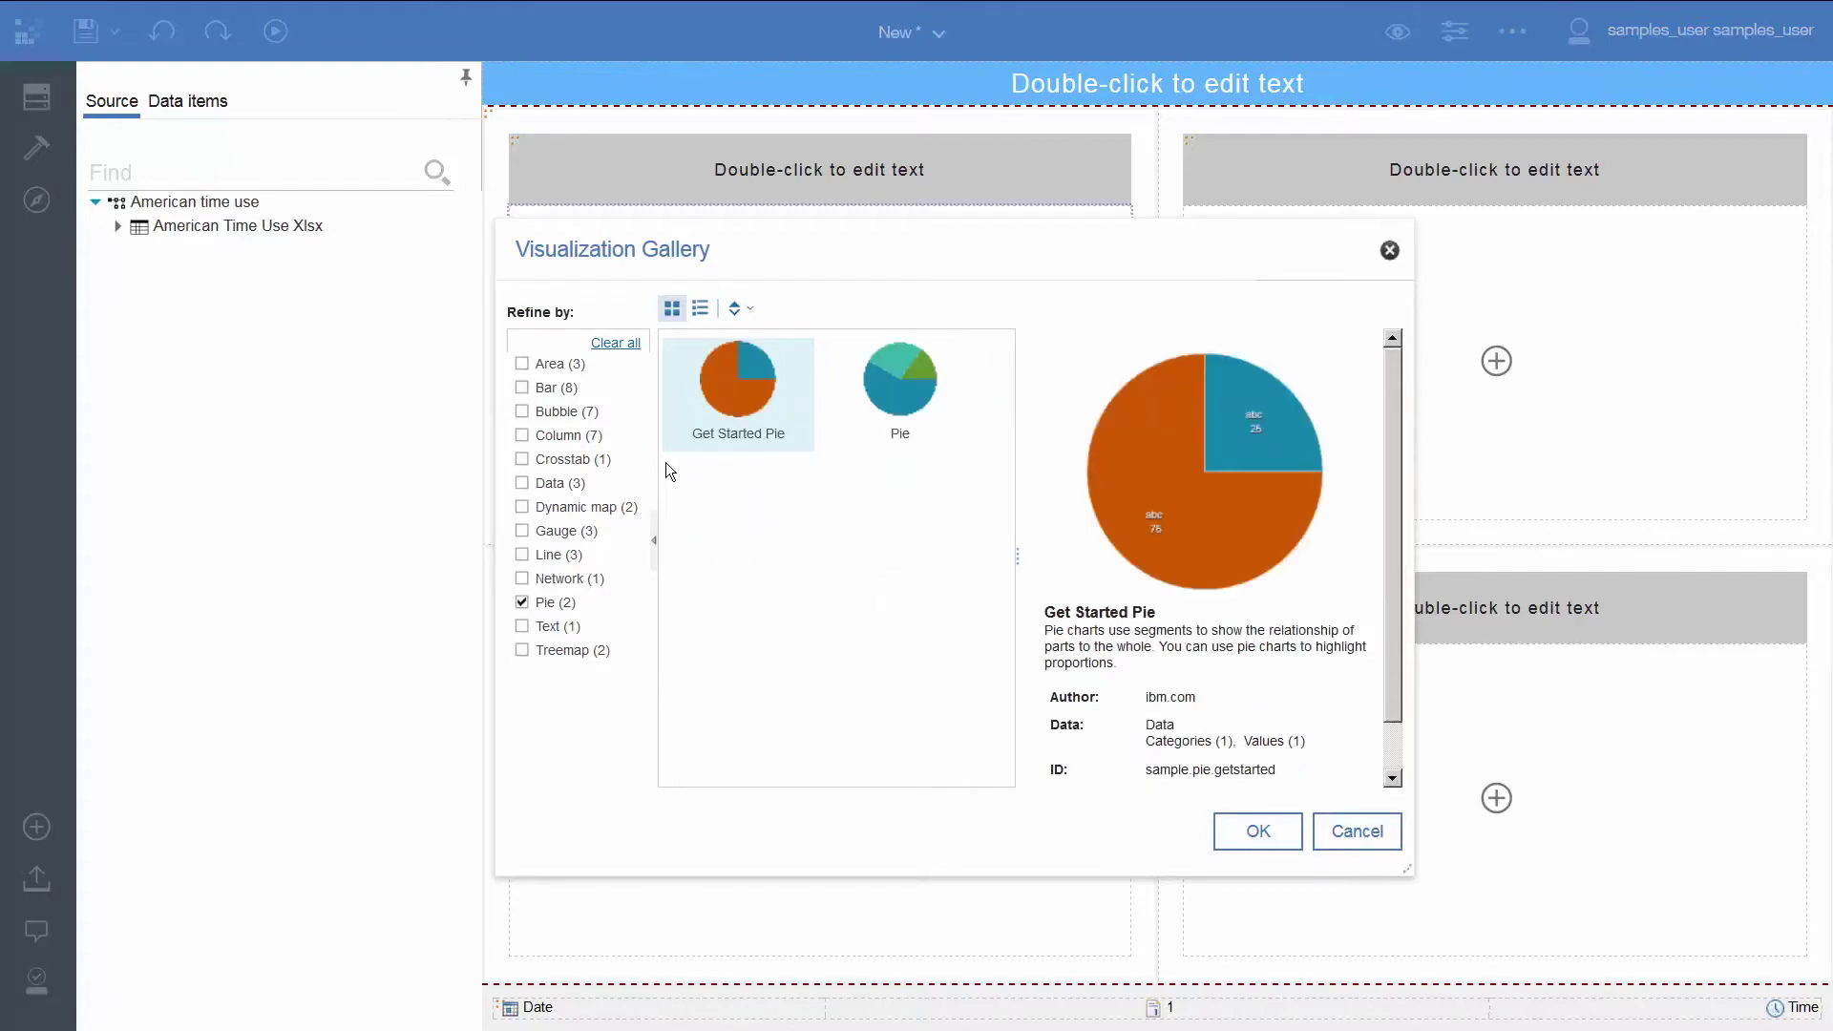
left_click(1244, 838)
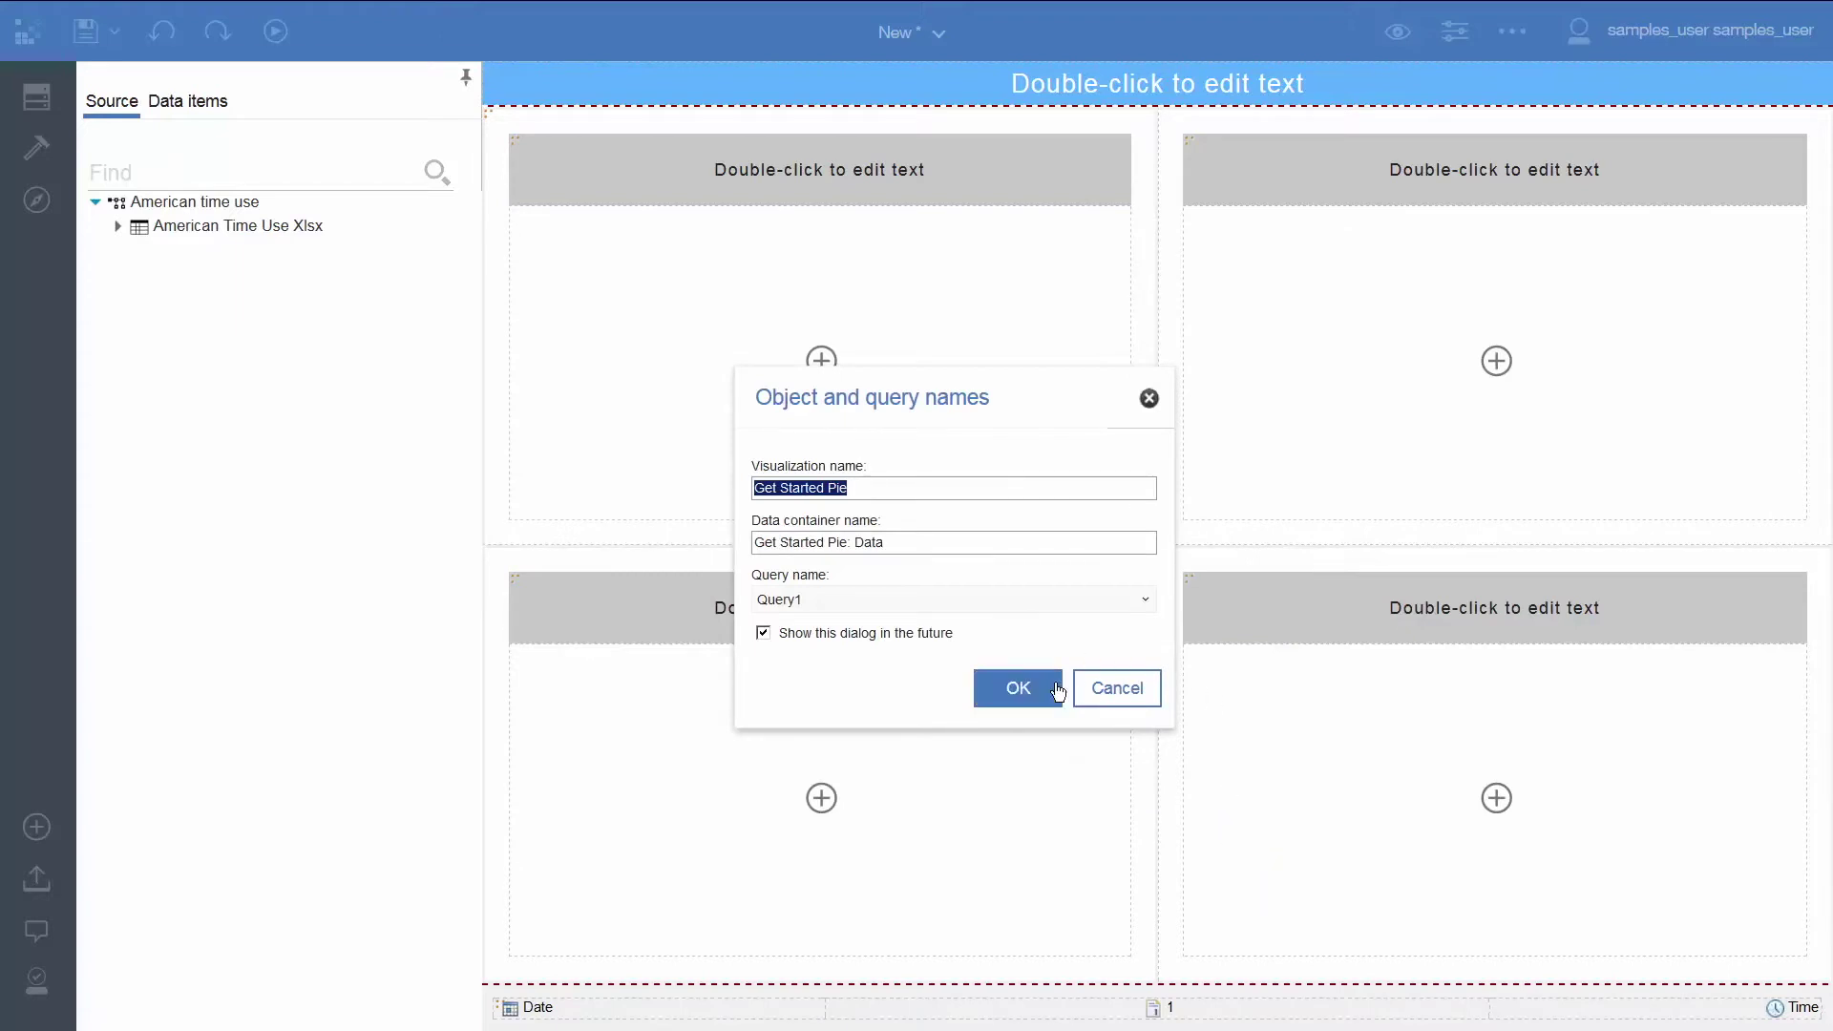
left_click(1023, 688)
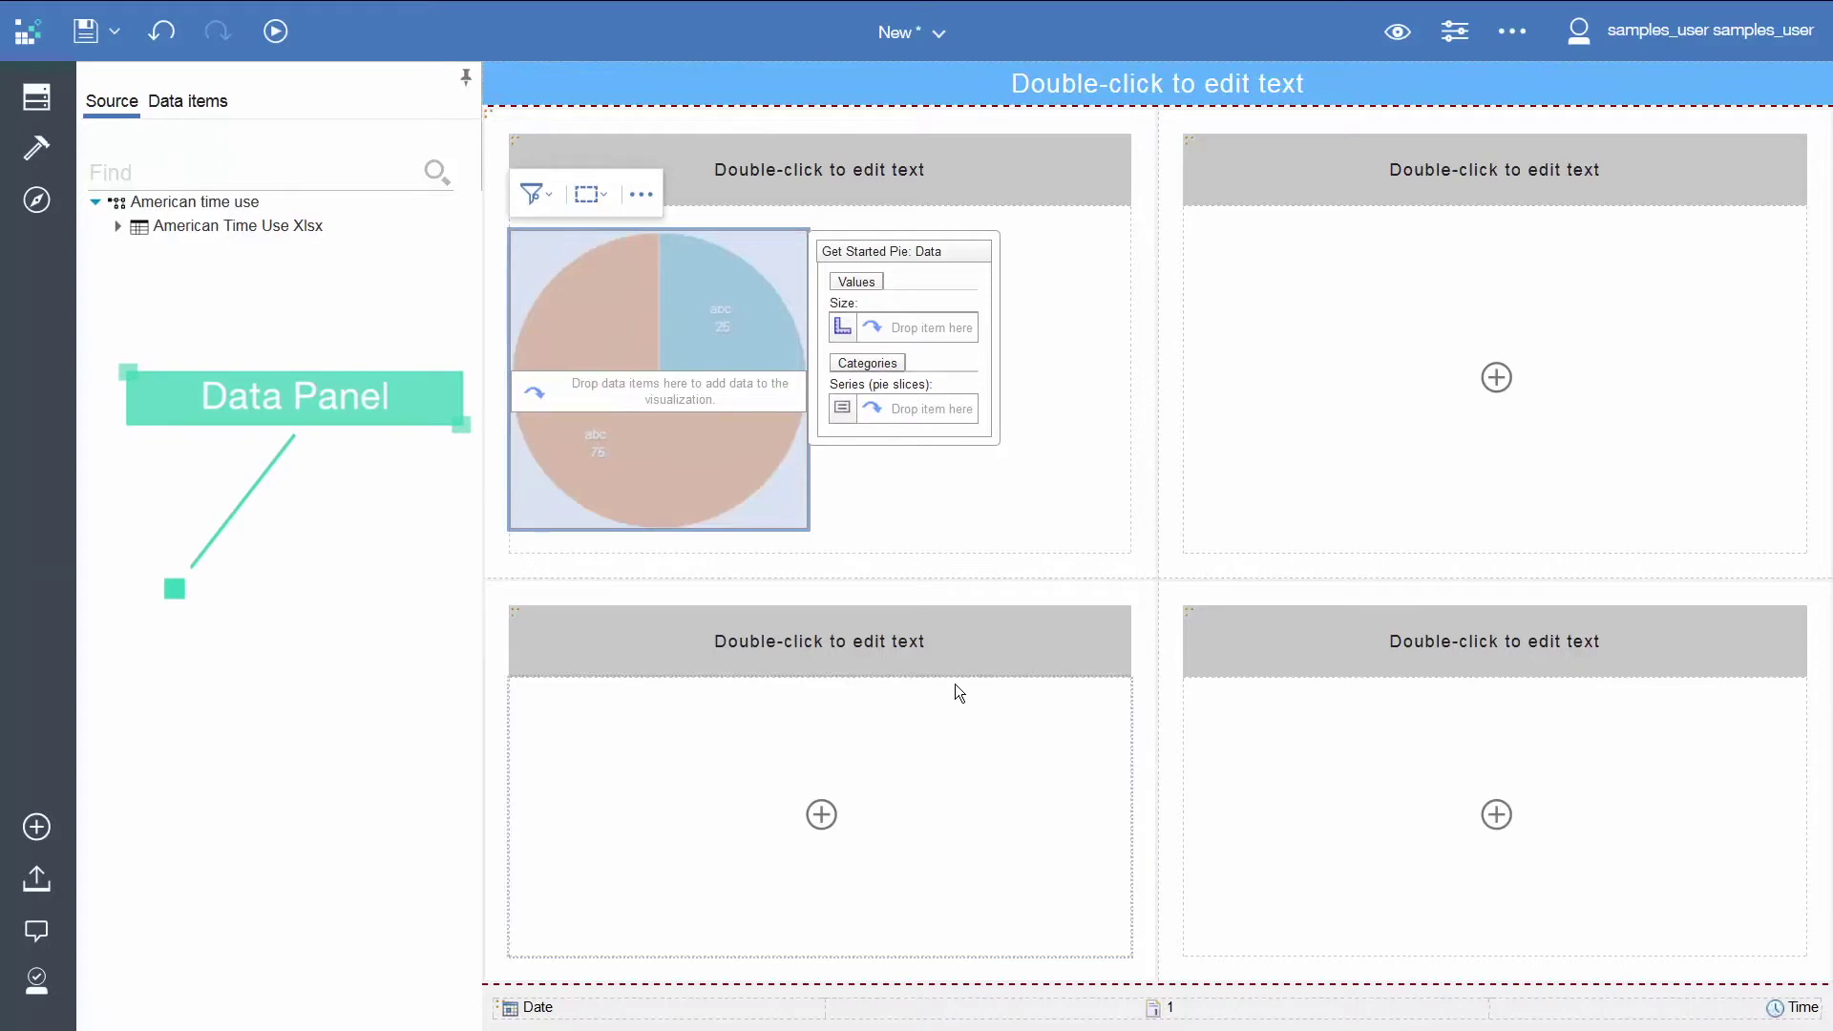
- Size the pie by Weekly Hours Worked, slice by Gender, and add Education Level as a category
left_click(120, 226)
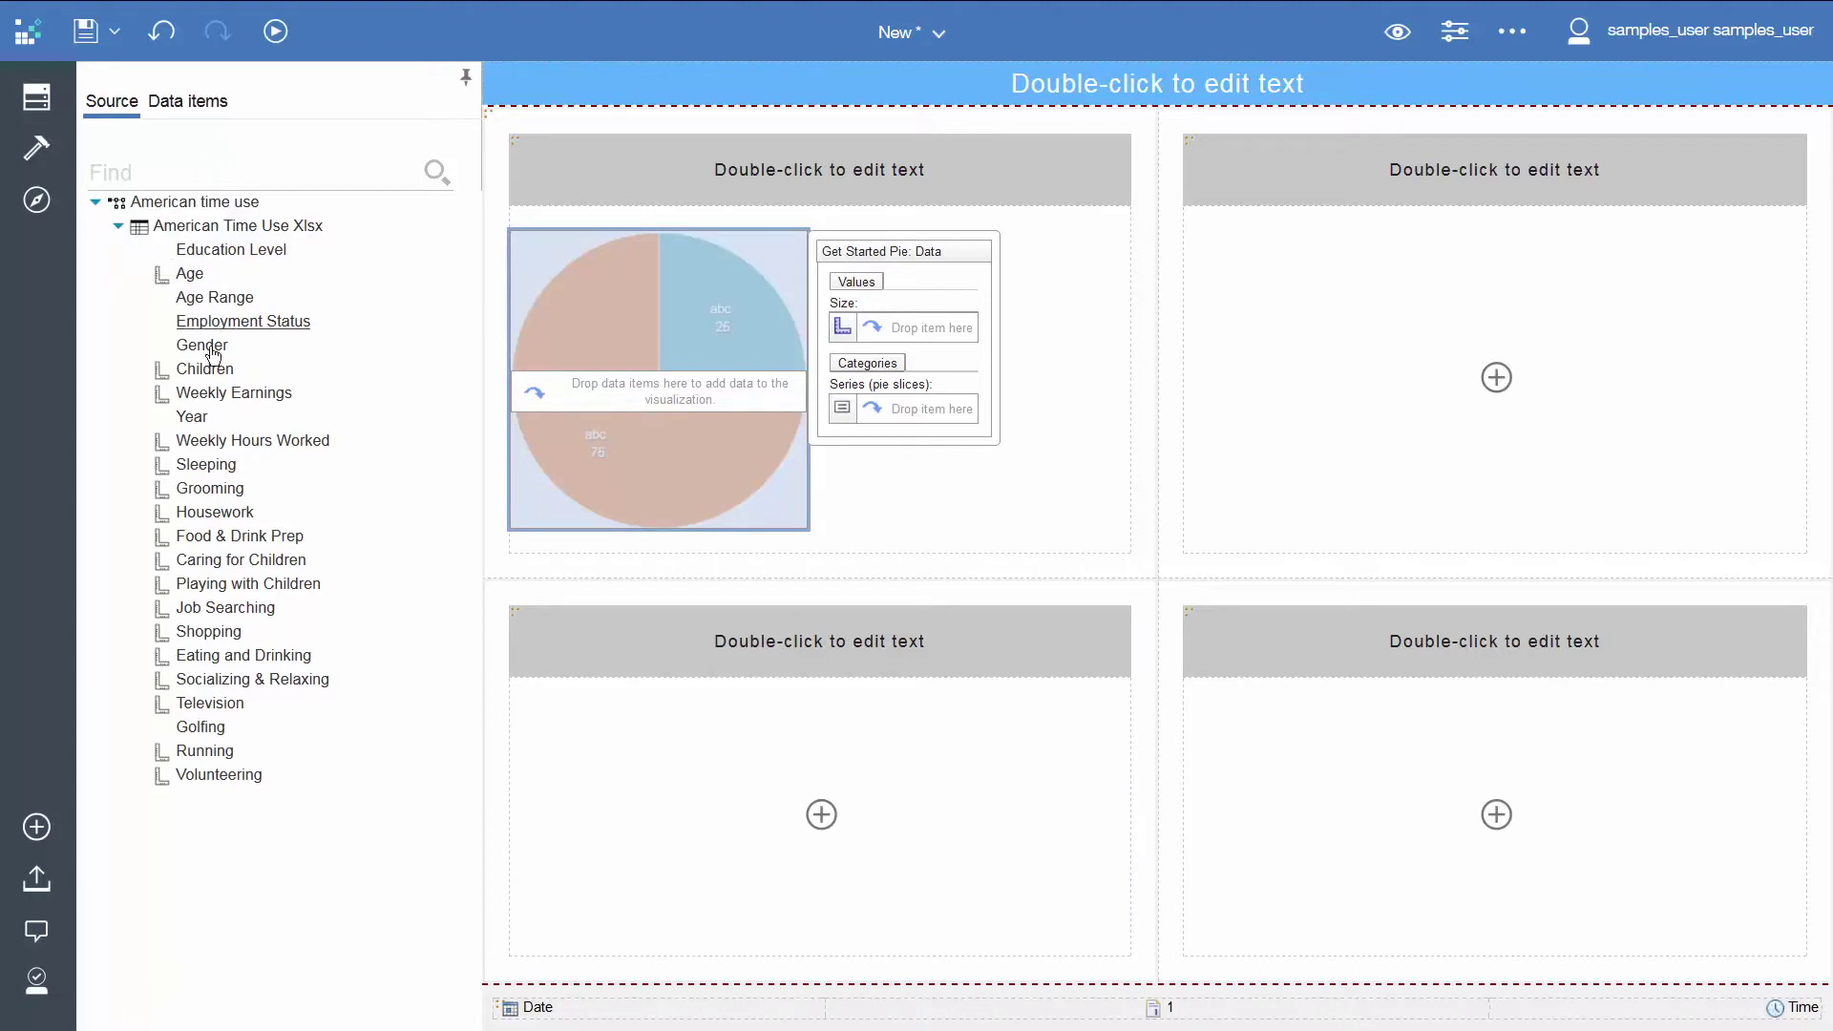
double_click(272, 443)
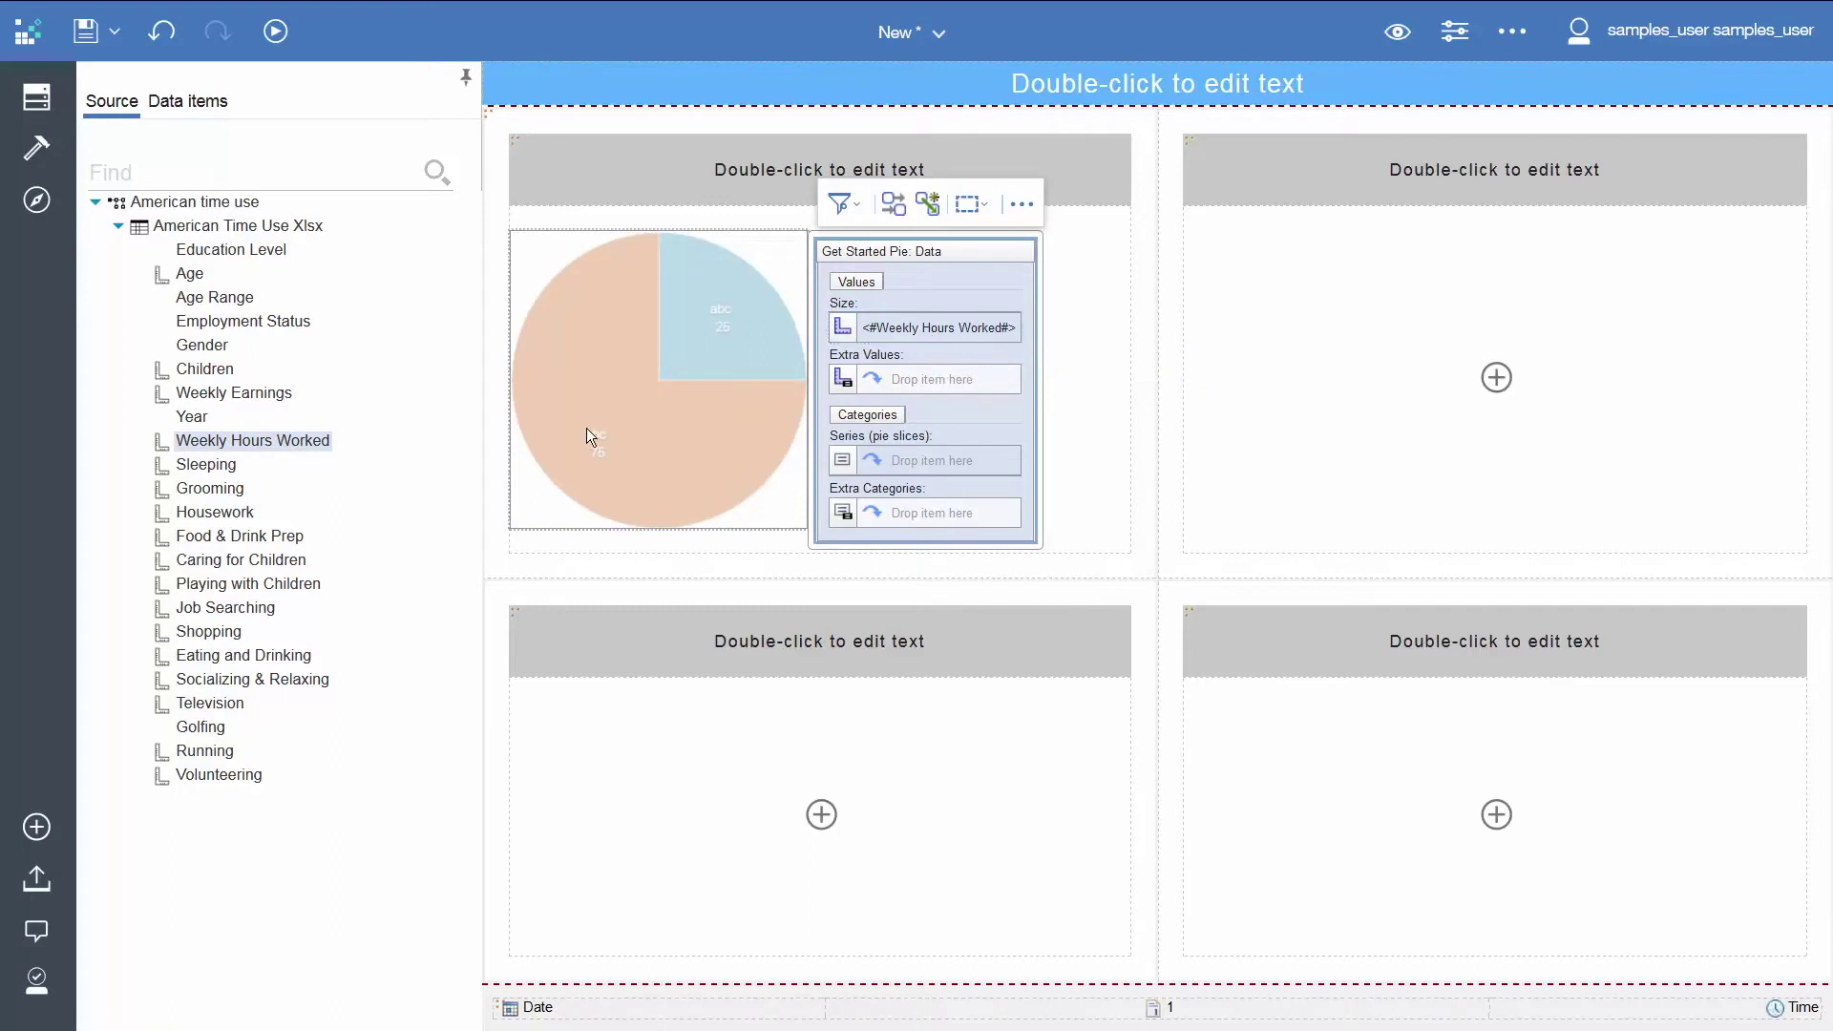
double_click(201, 346)
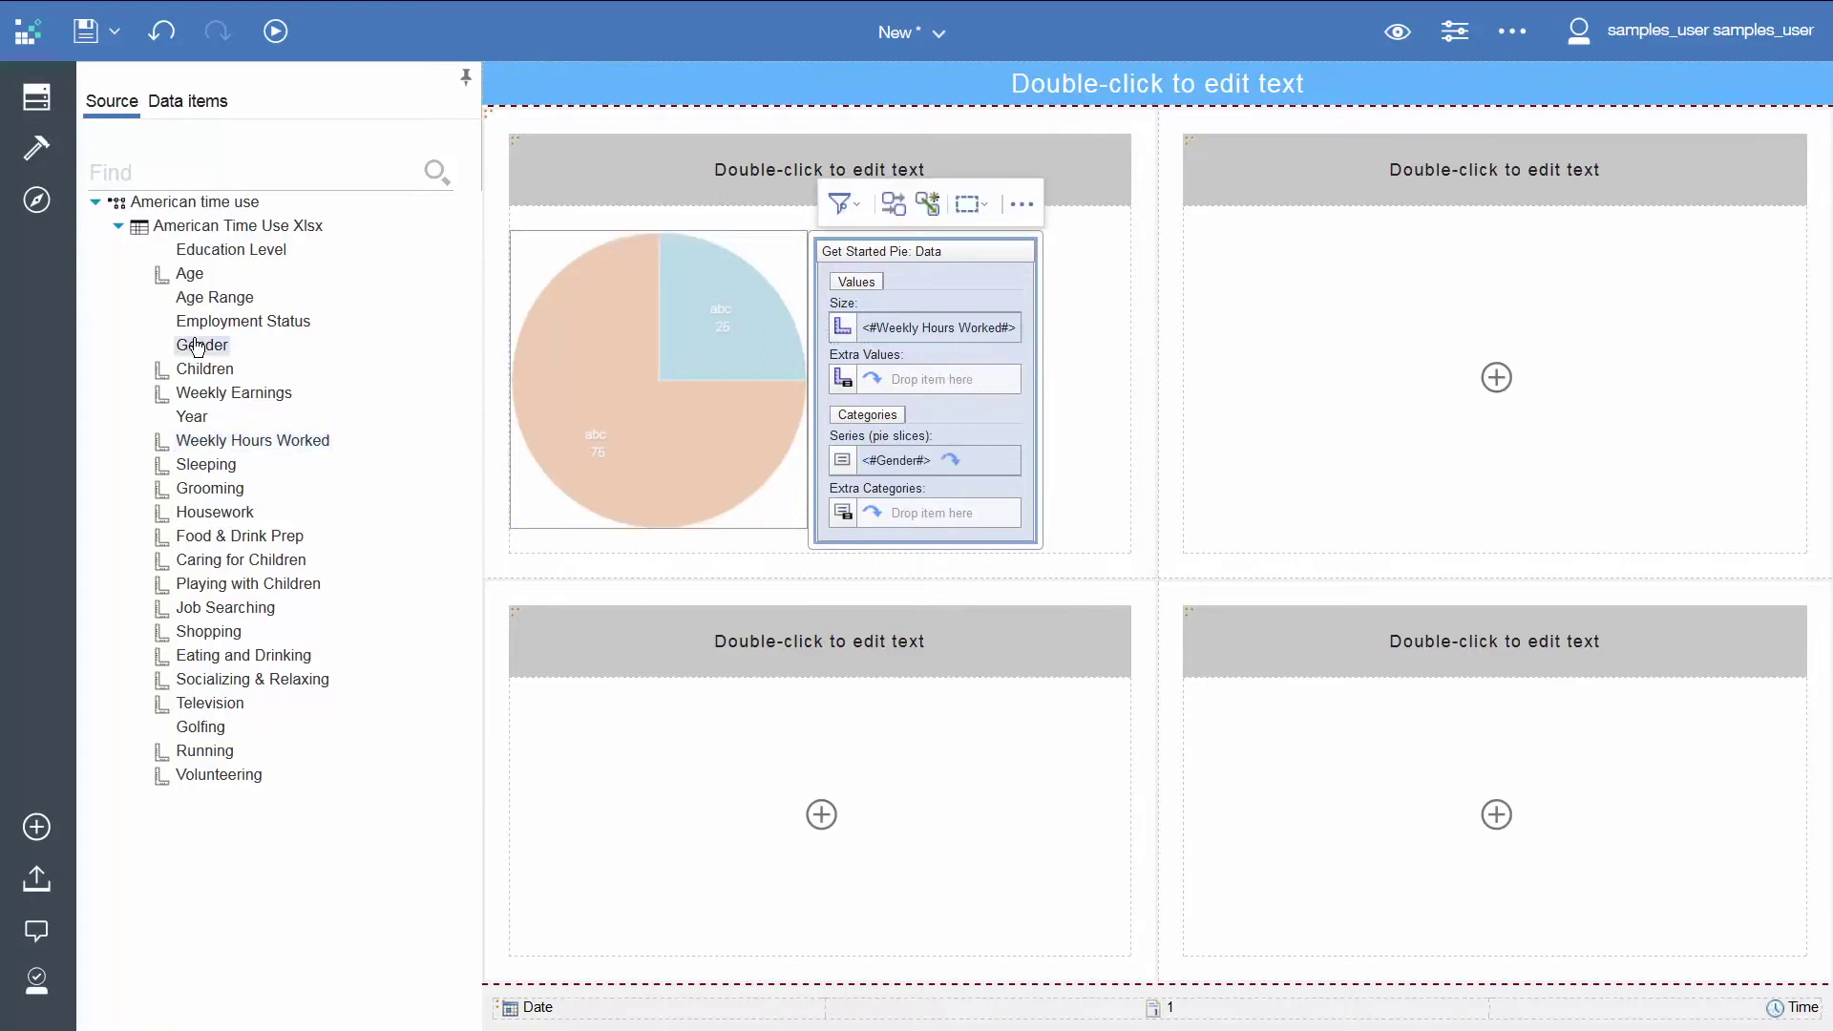
mouse_move(214, 253)
left_mouse_down()
mouse_move(382, 282)
mouse_move(910, 520)
left_mouse_up()
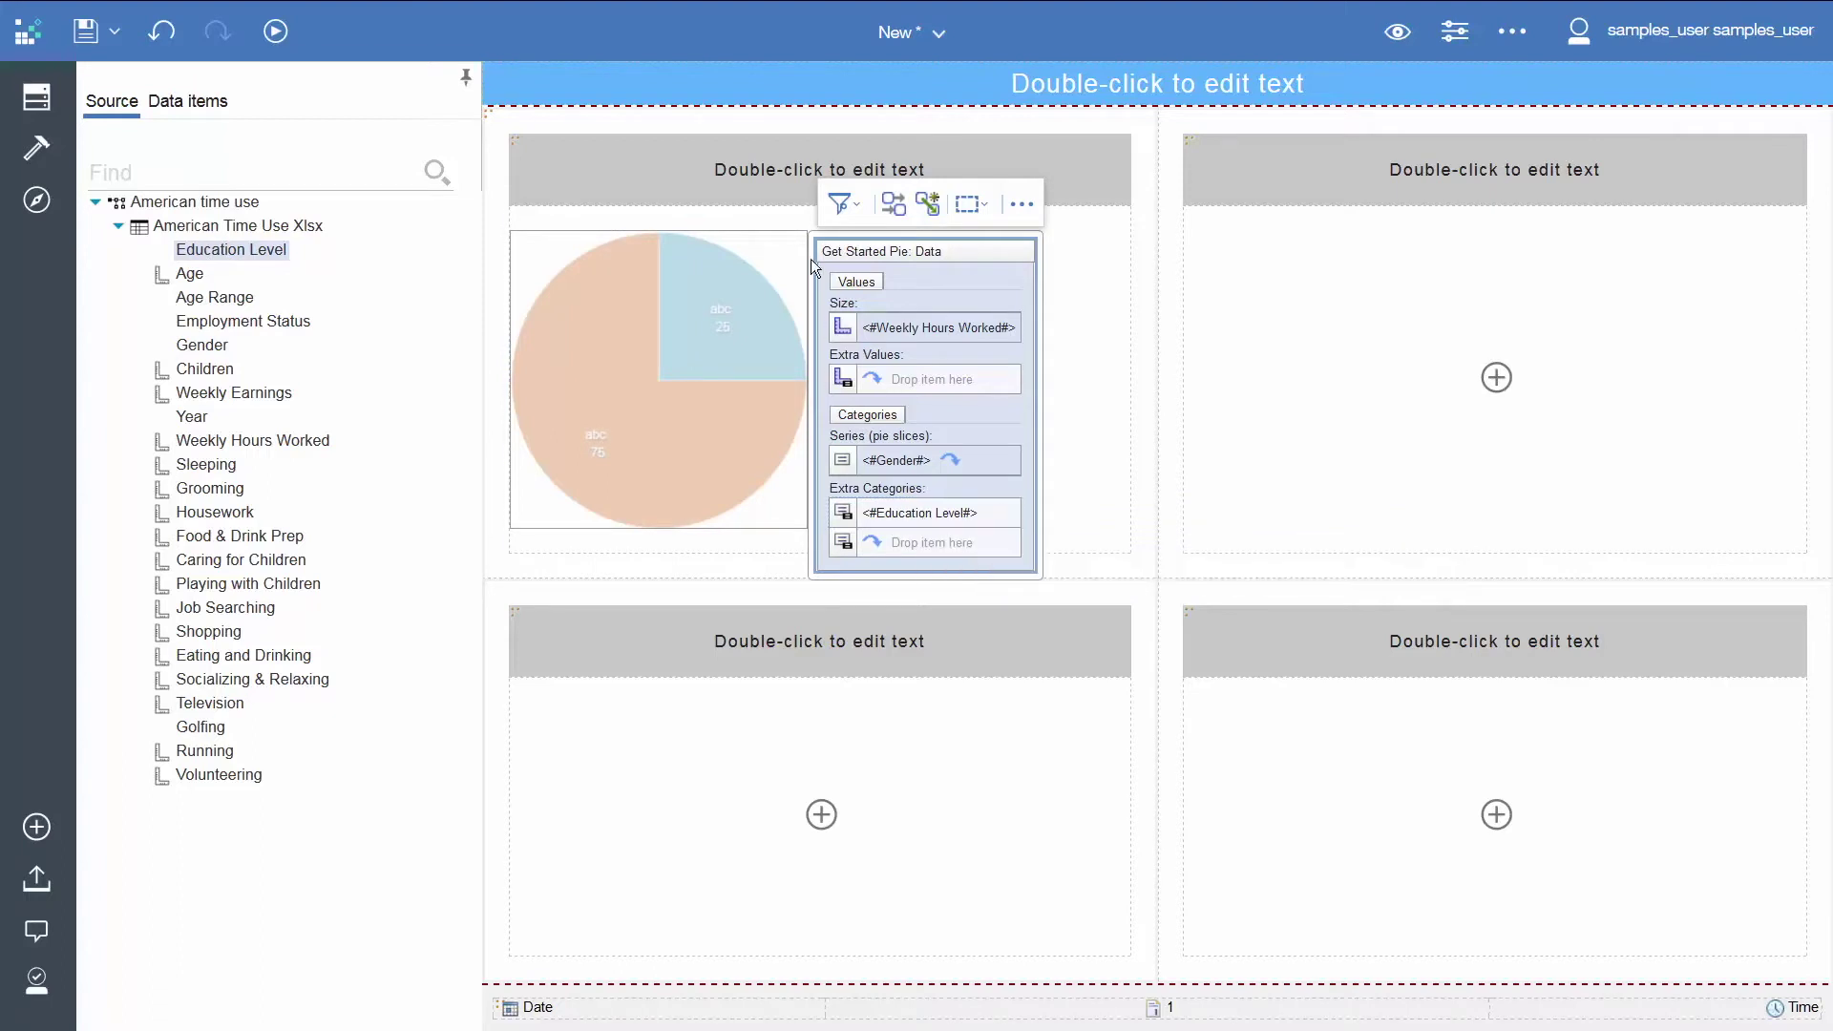
- Title the top-left panel WORKING and change the report header to 'Education Level'
double_click(778, 169)
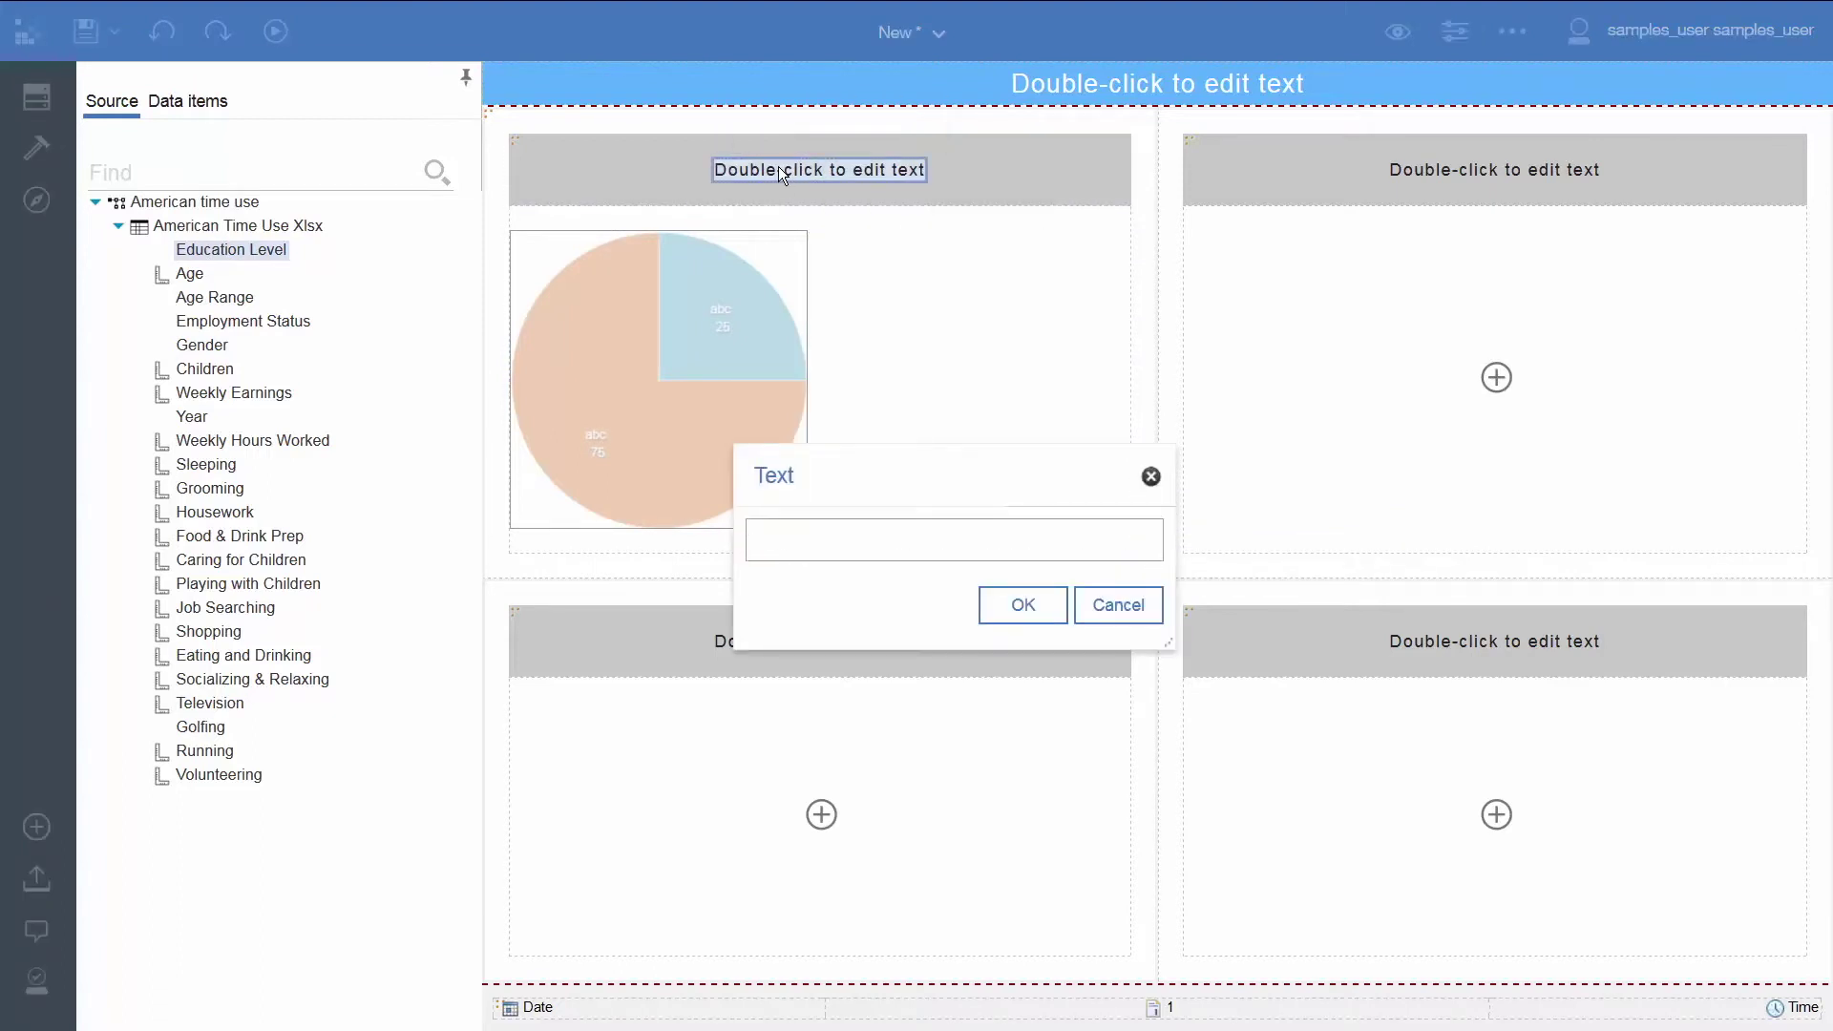
type("W")
type("ORKING")
left_click(1032, 607)
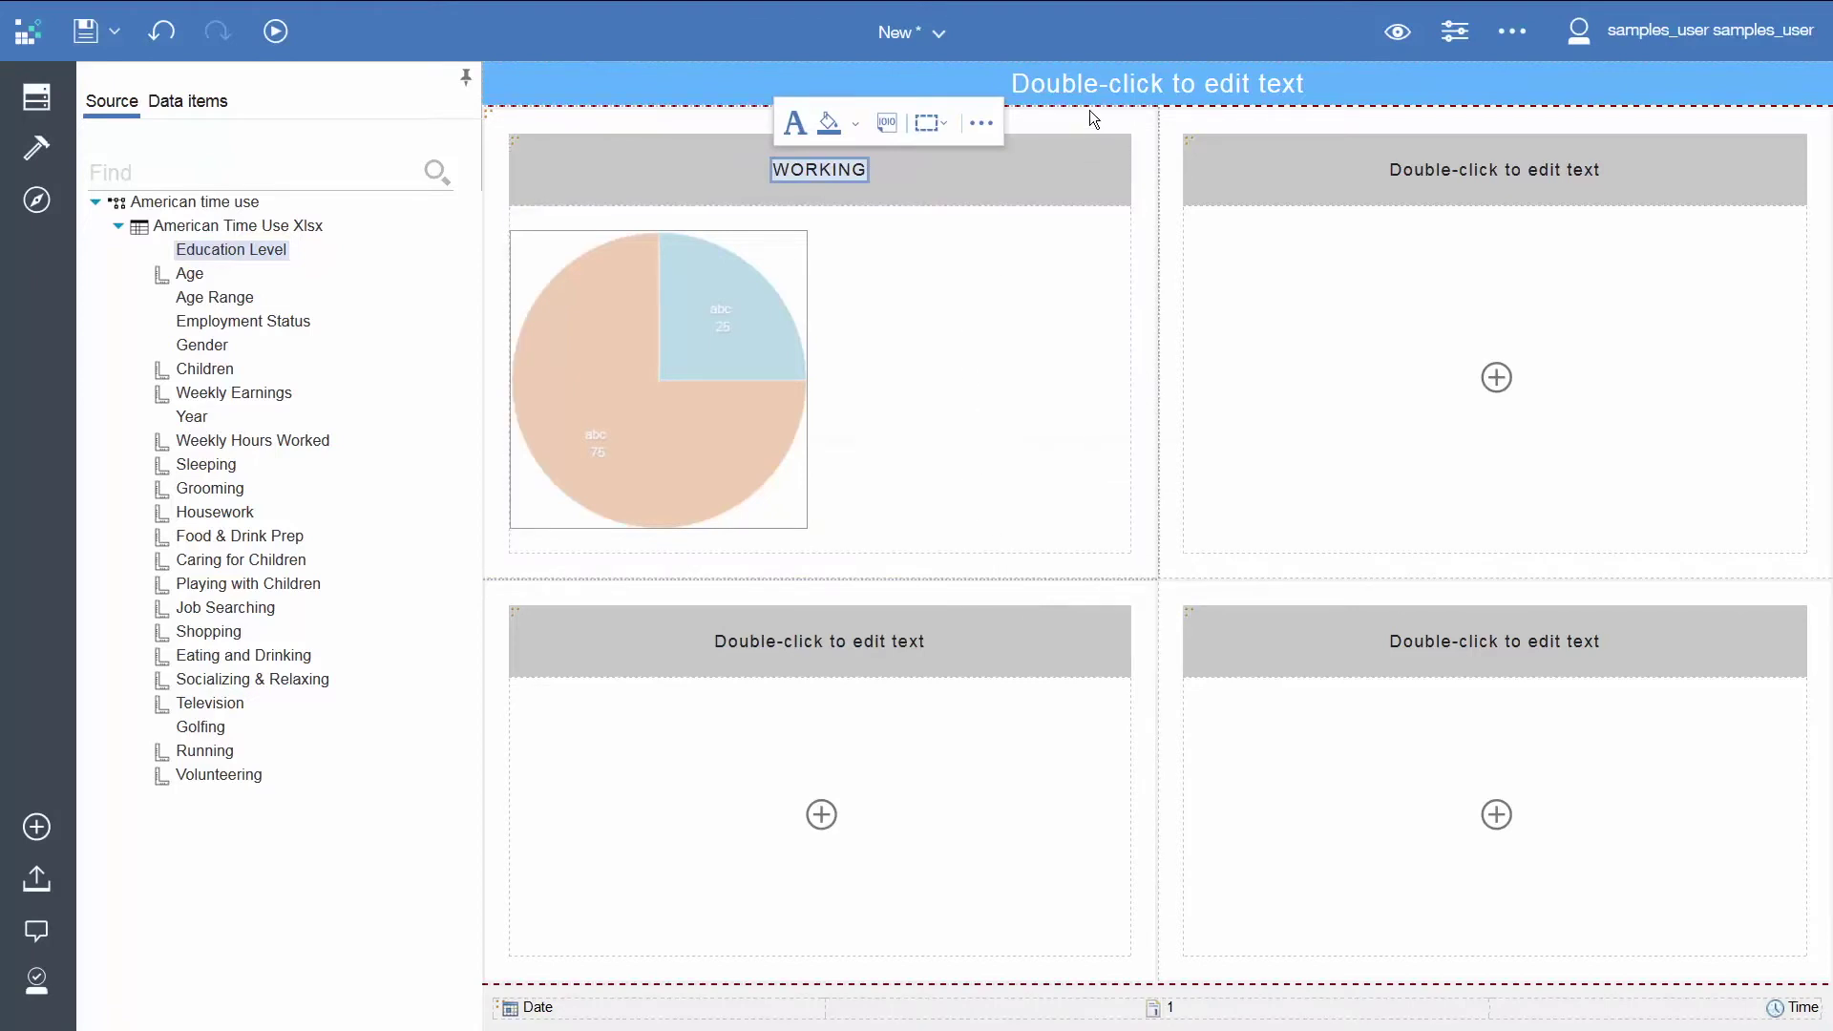
double_click(1093, 84)
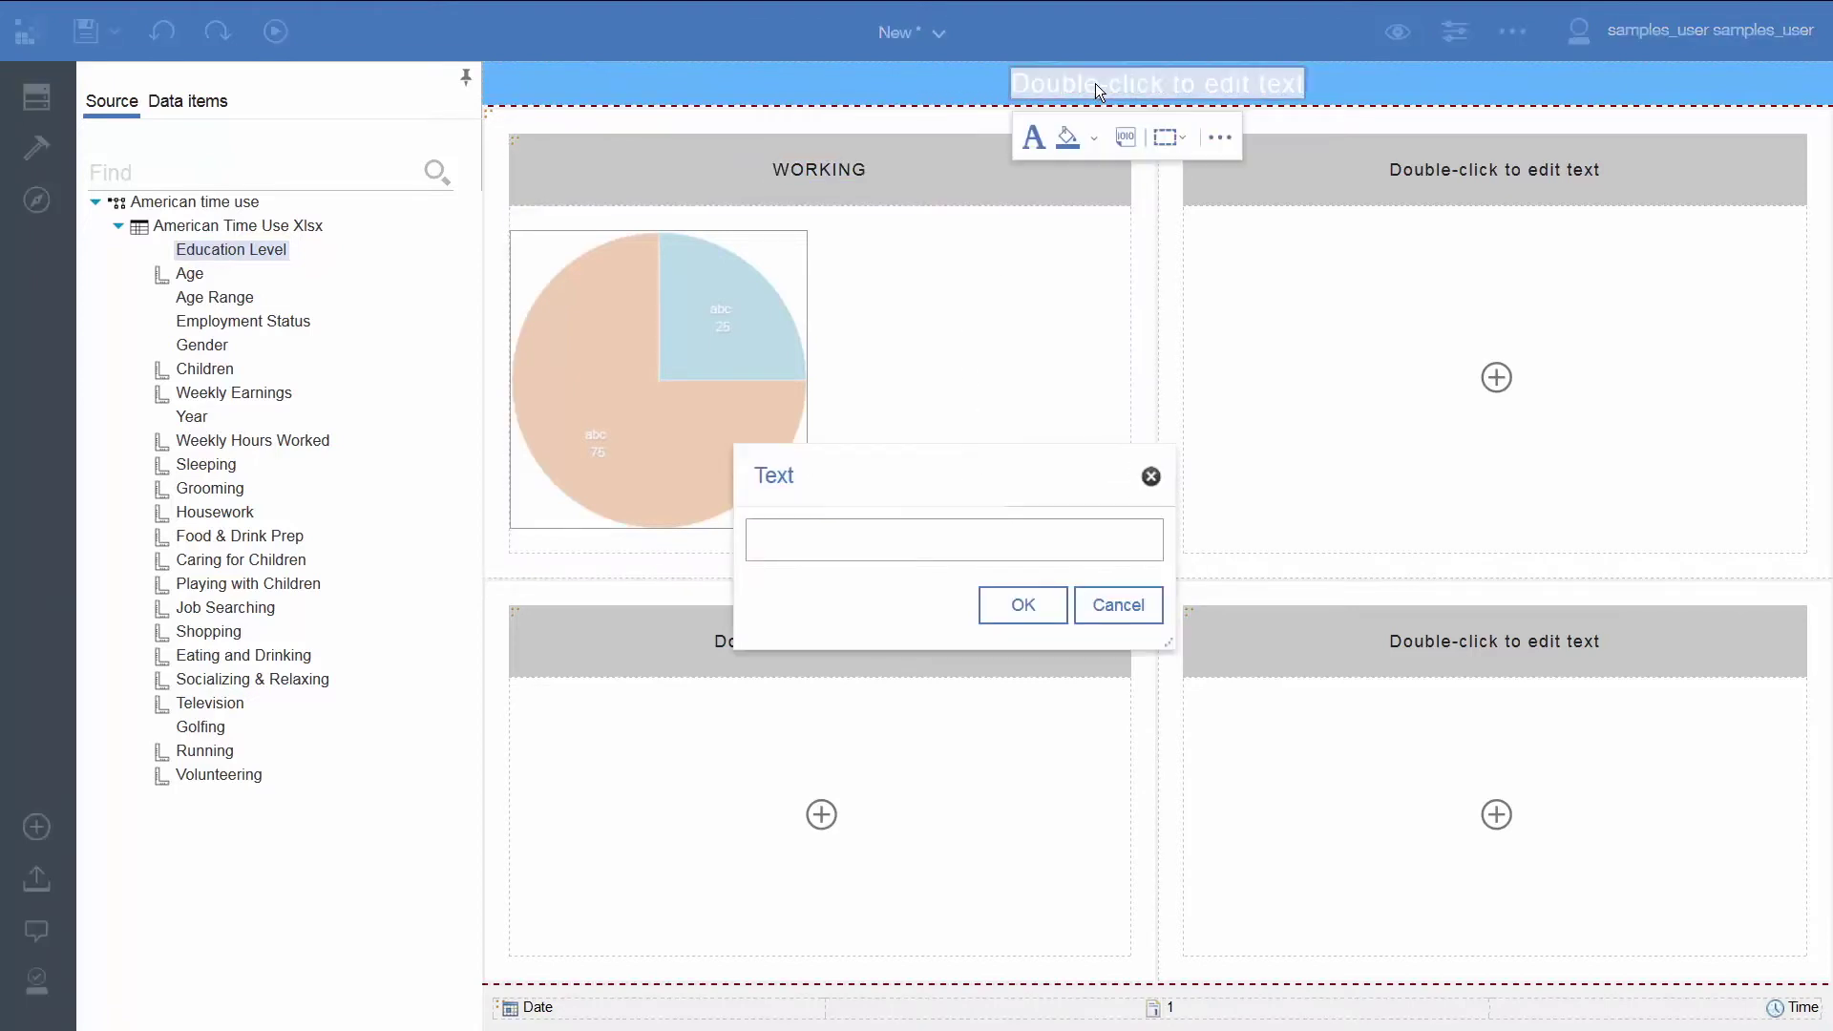
type("E")
type("ducation Level")
left_click(1018, 605)
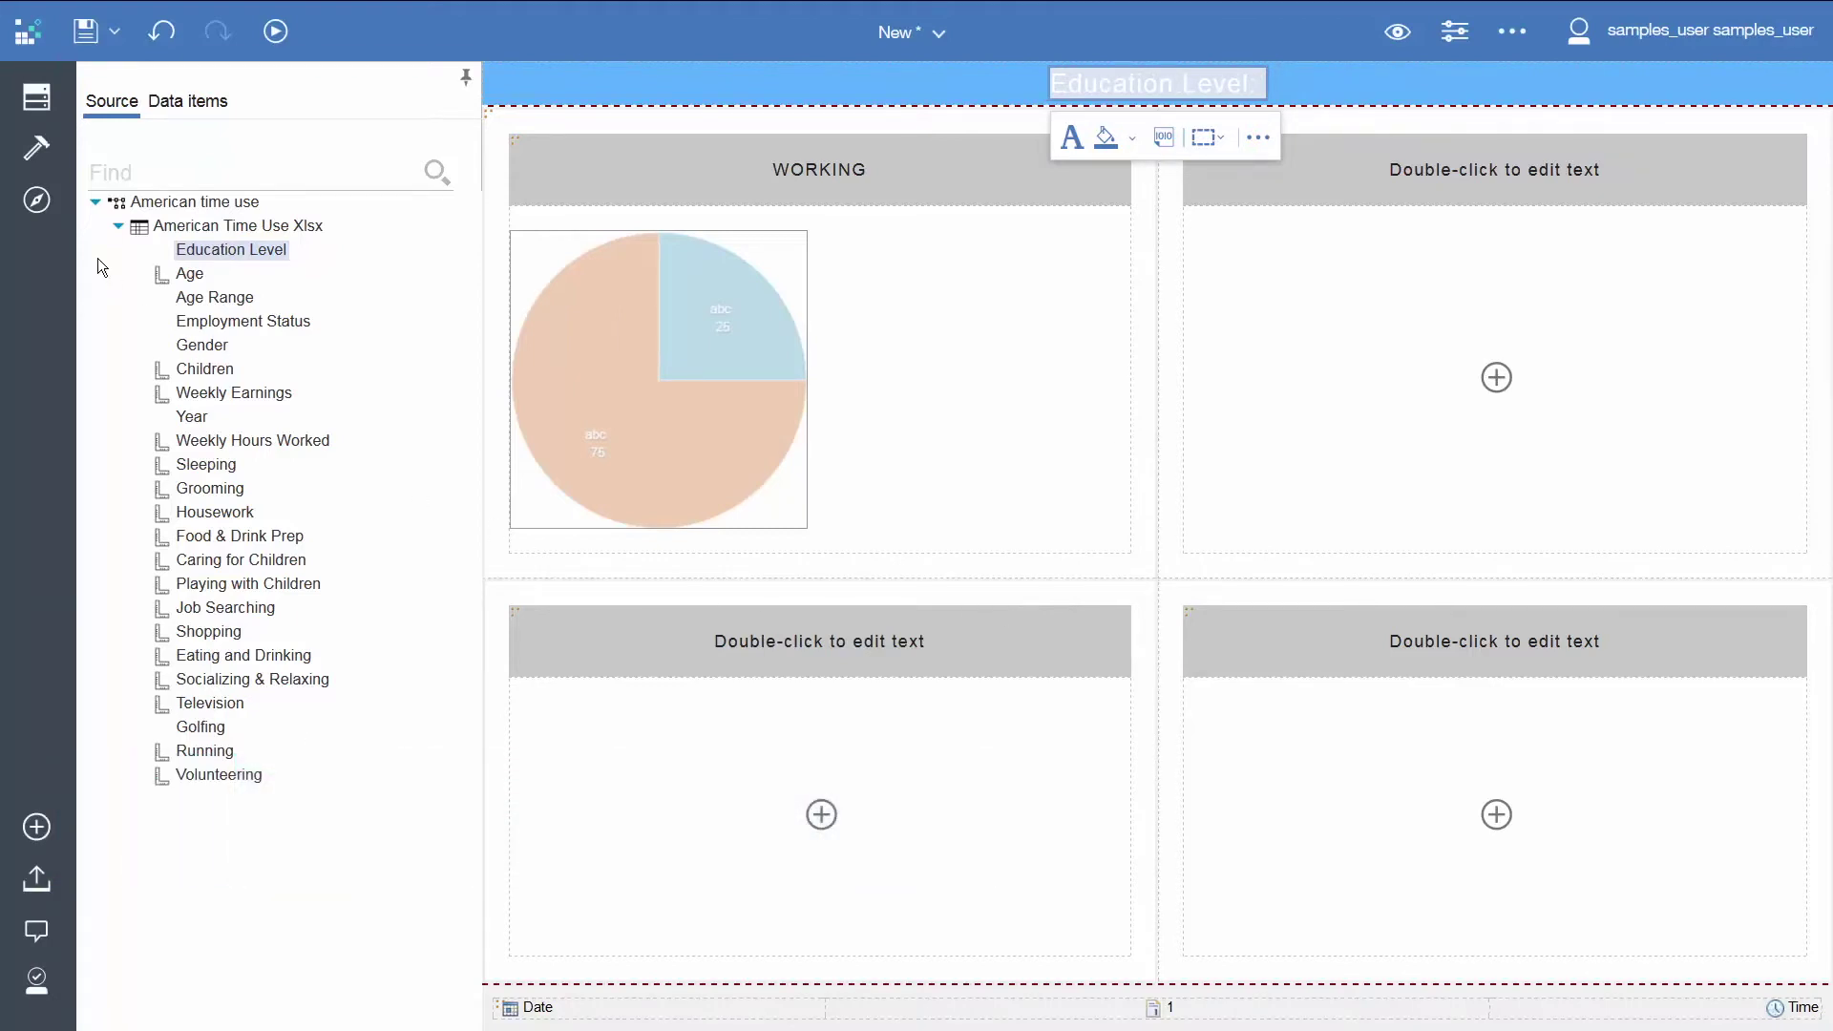
left_click(36, 149)
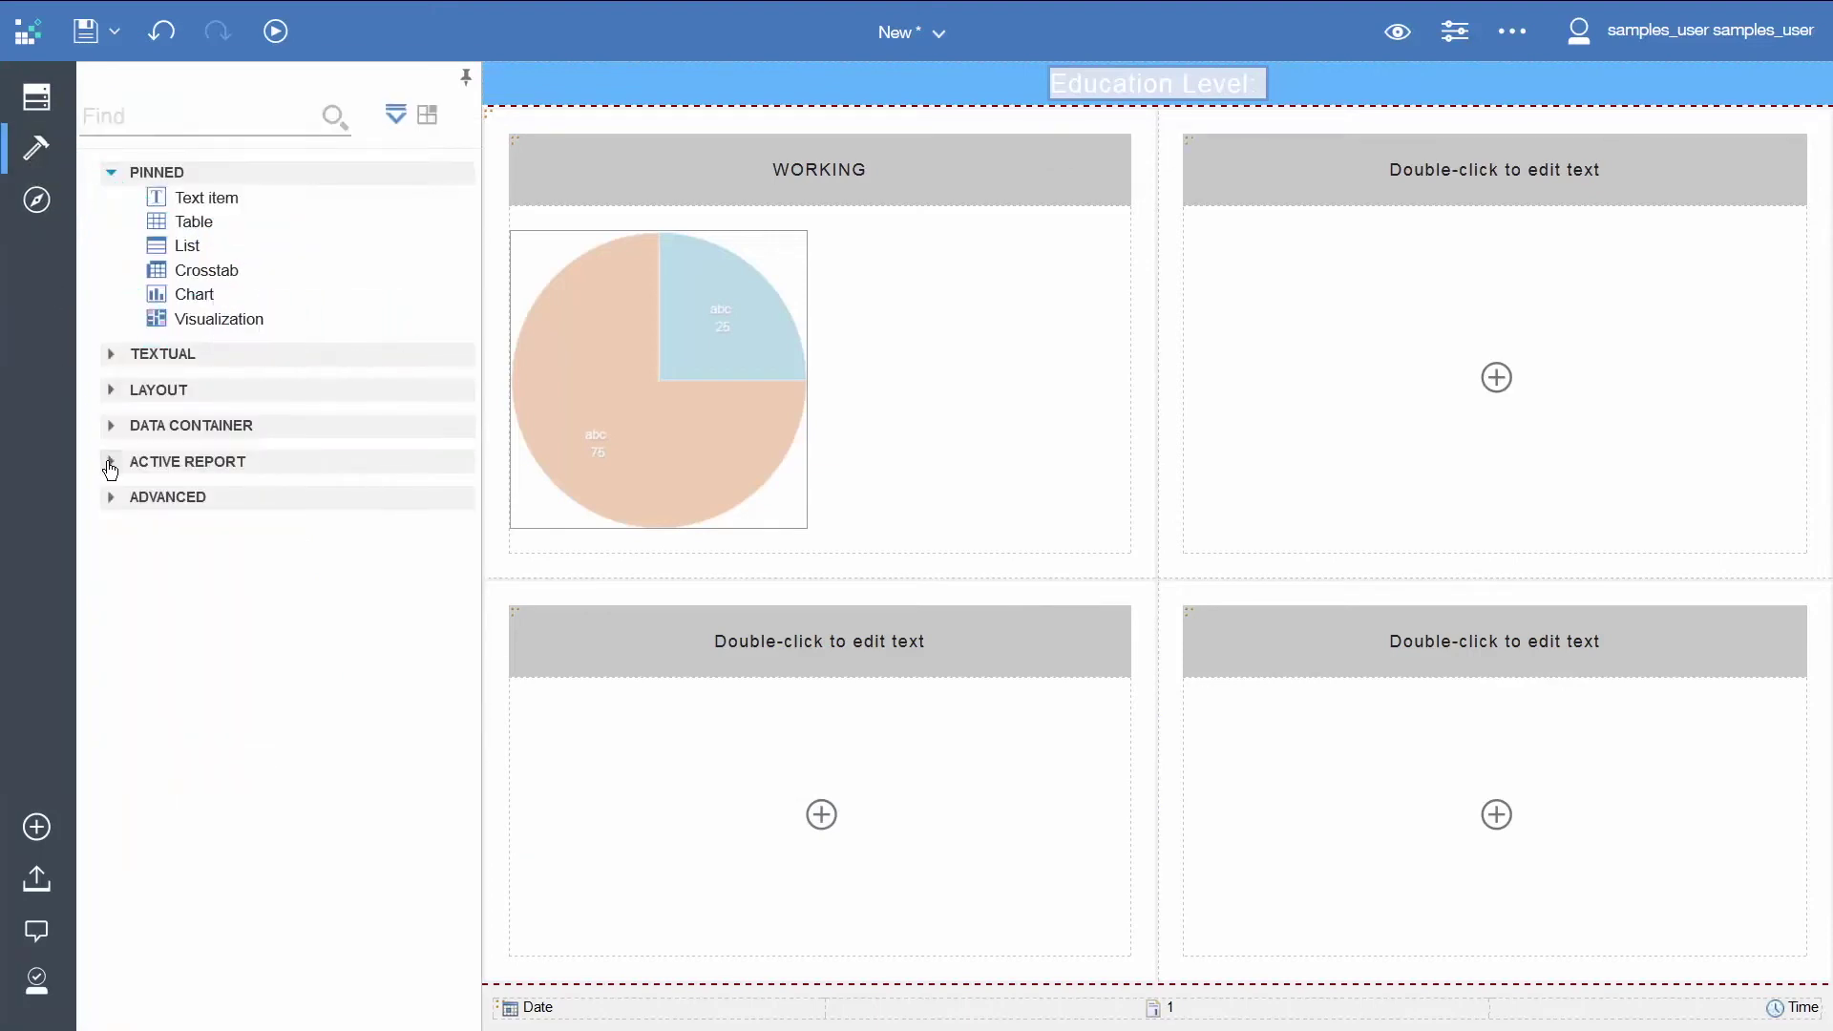
- Place an Active Report data drop-down list under the header, keeping its default name
left_click(111, 462)
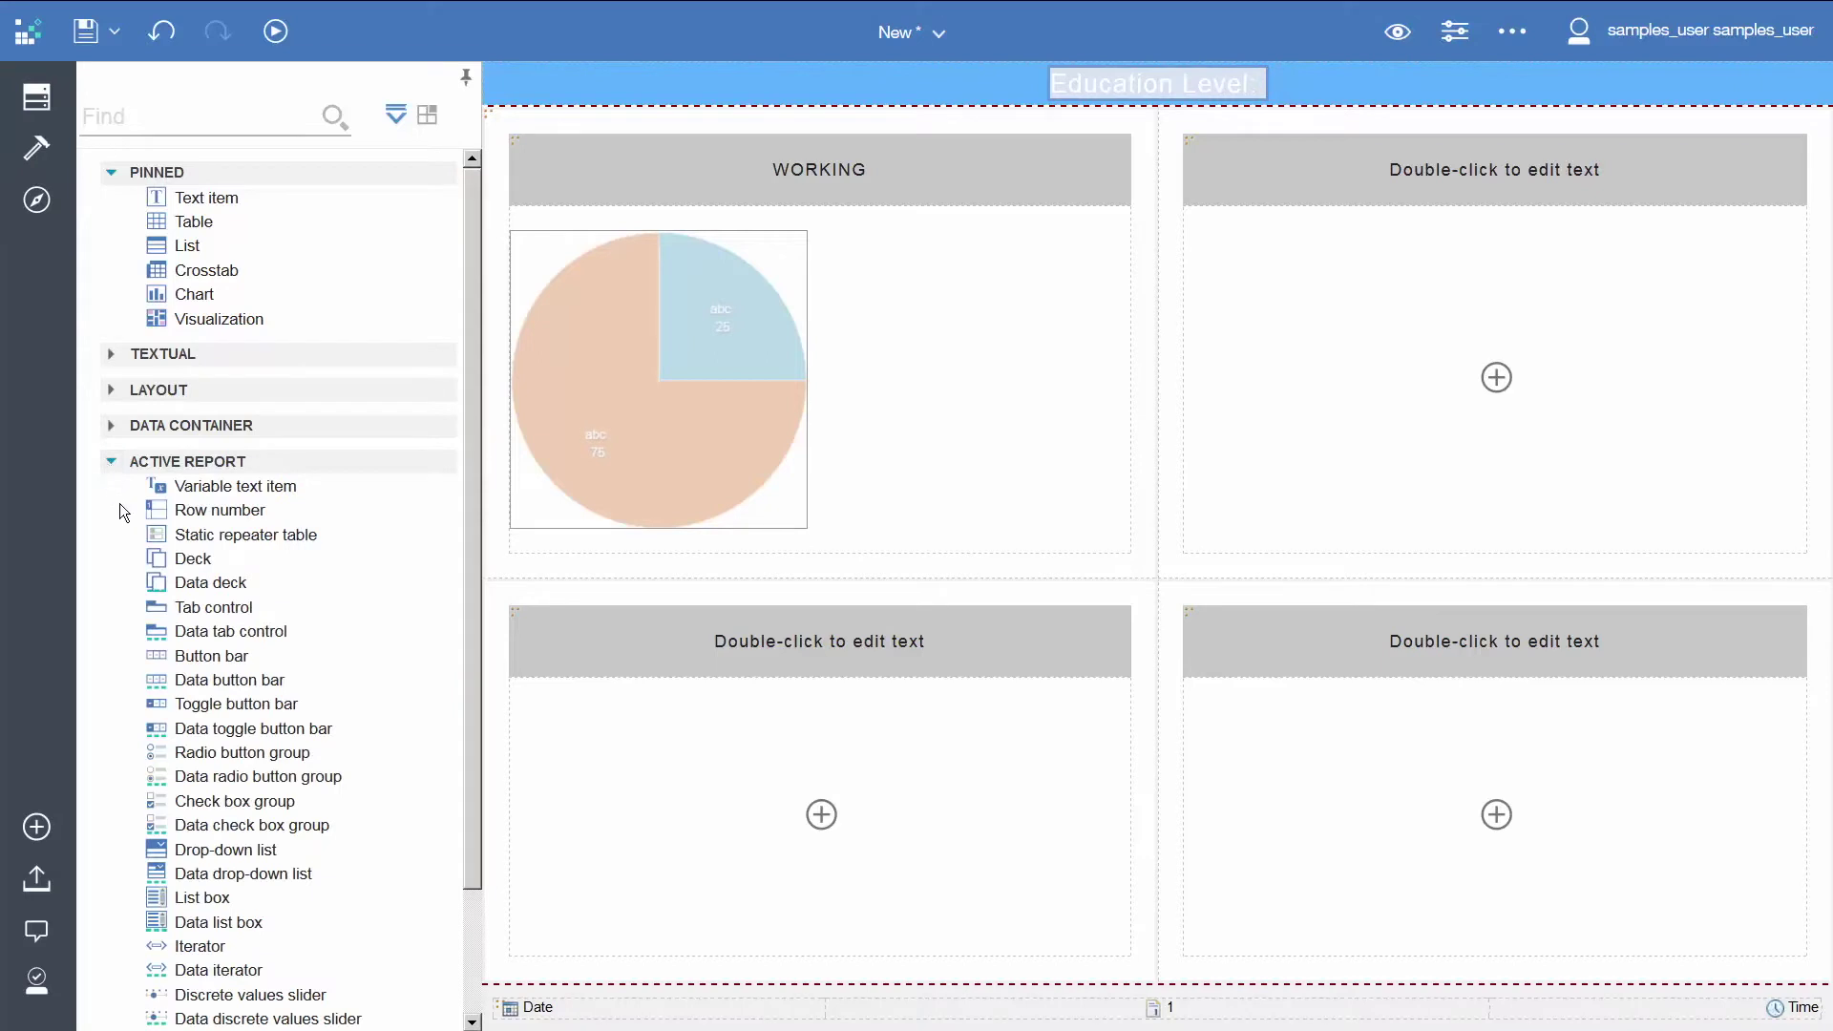
mouse_move(252, 873)
left_mouse_down()
mouse_move(342, 861)
mouse_move(1288, 88)
left_mouse_up()
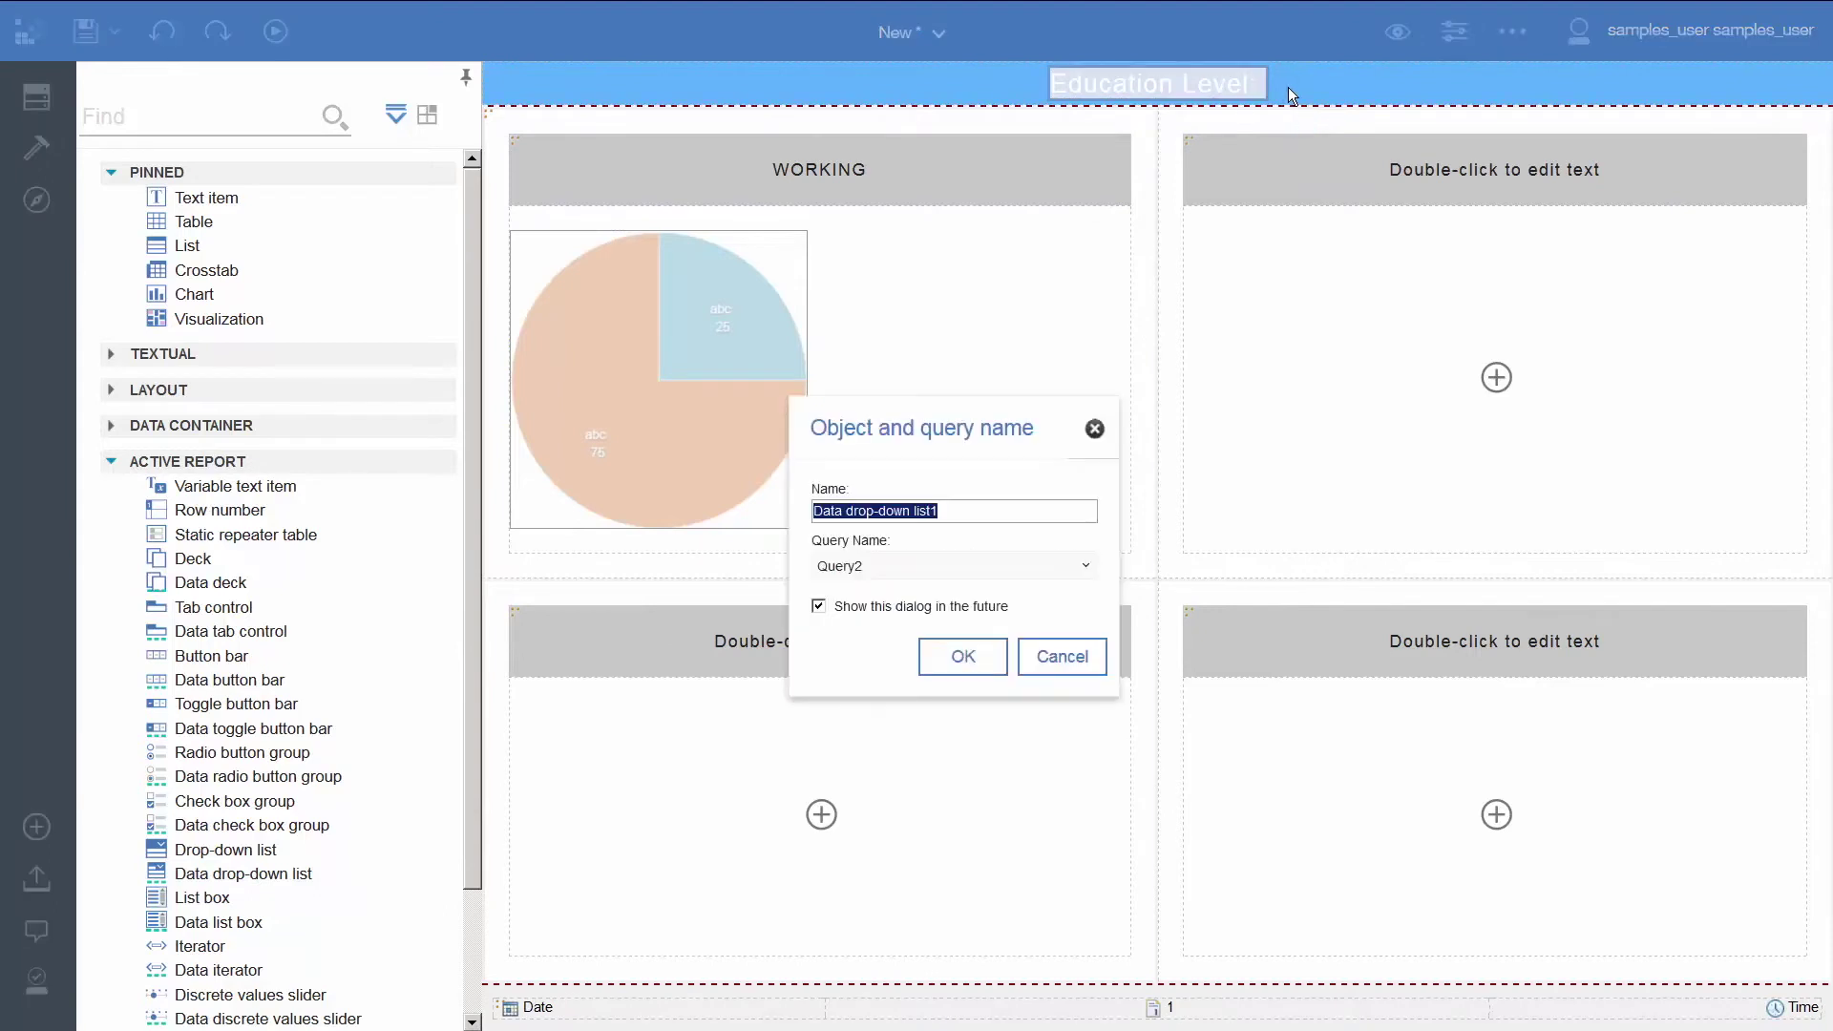
left_click(952, 658)
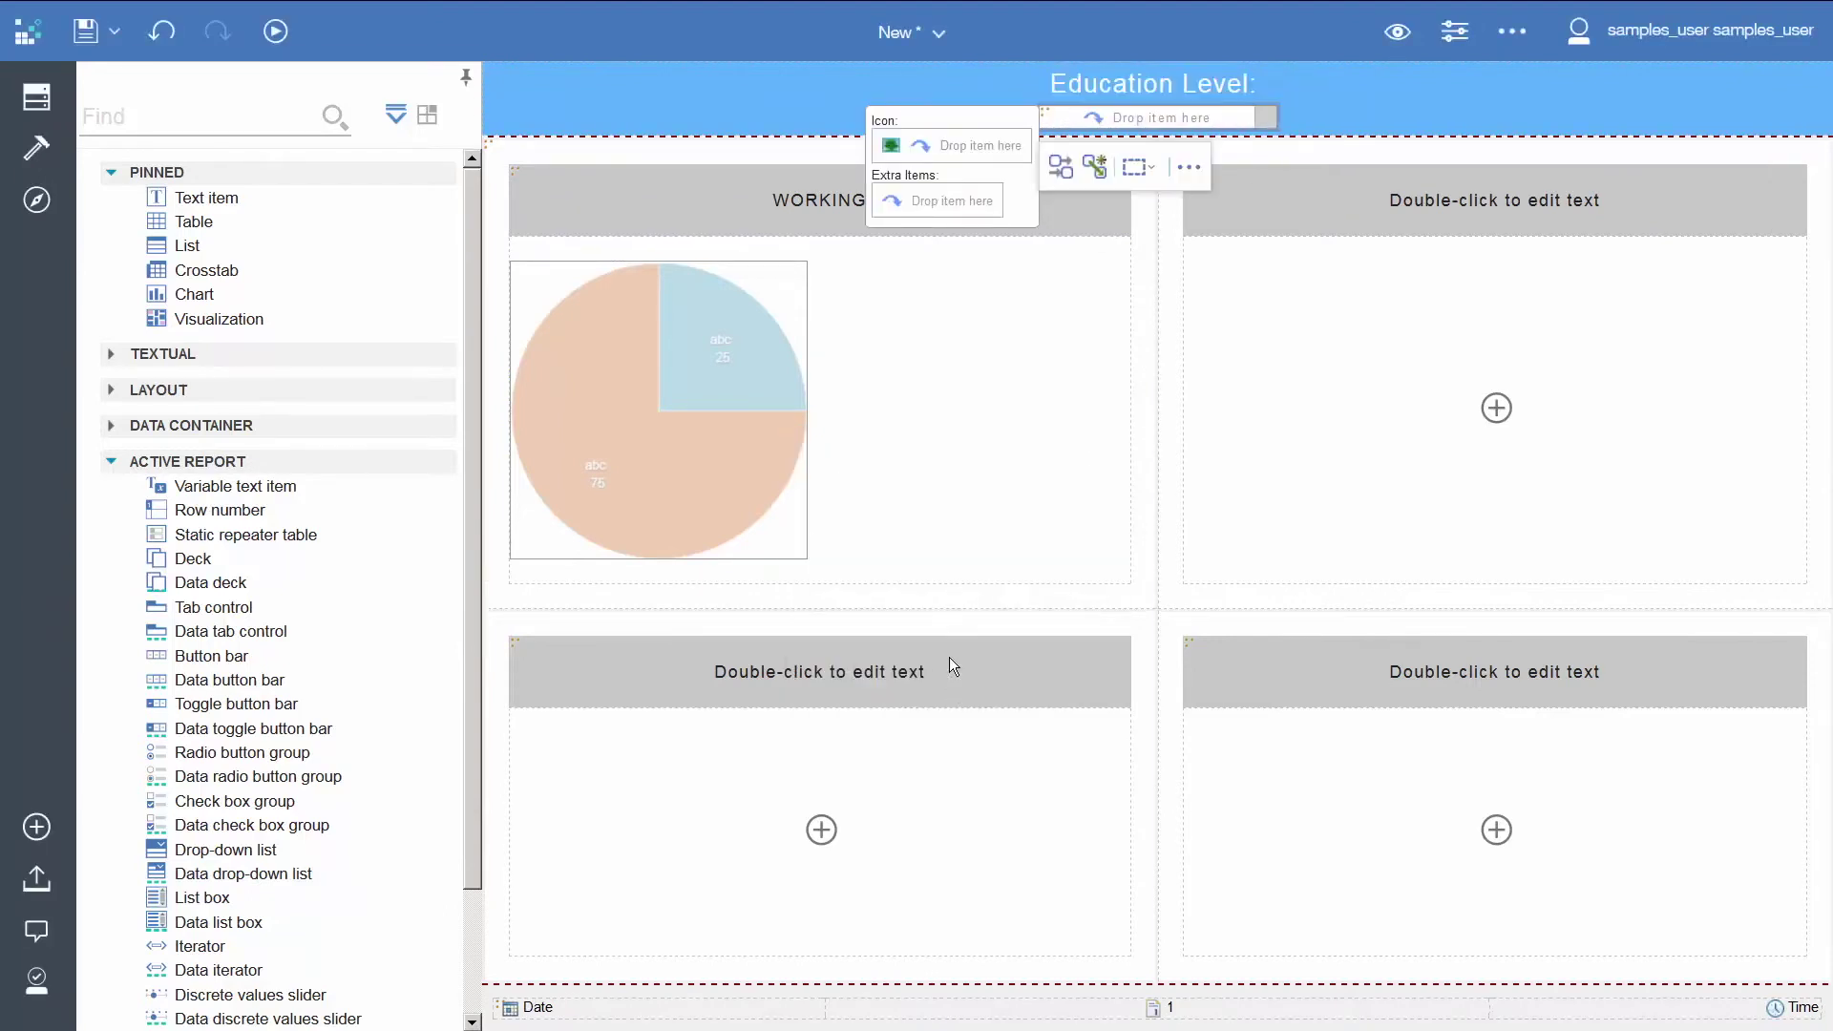
left_click(36, 96)
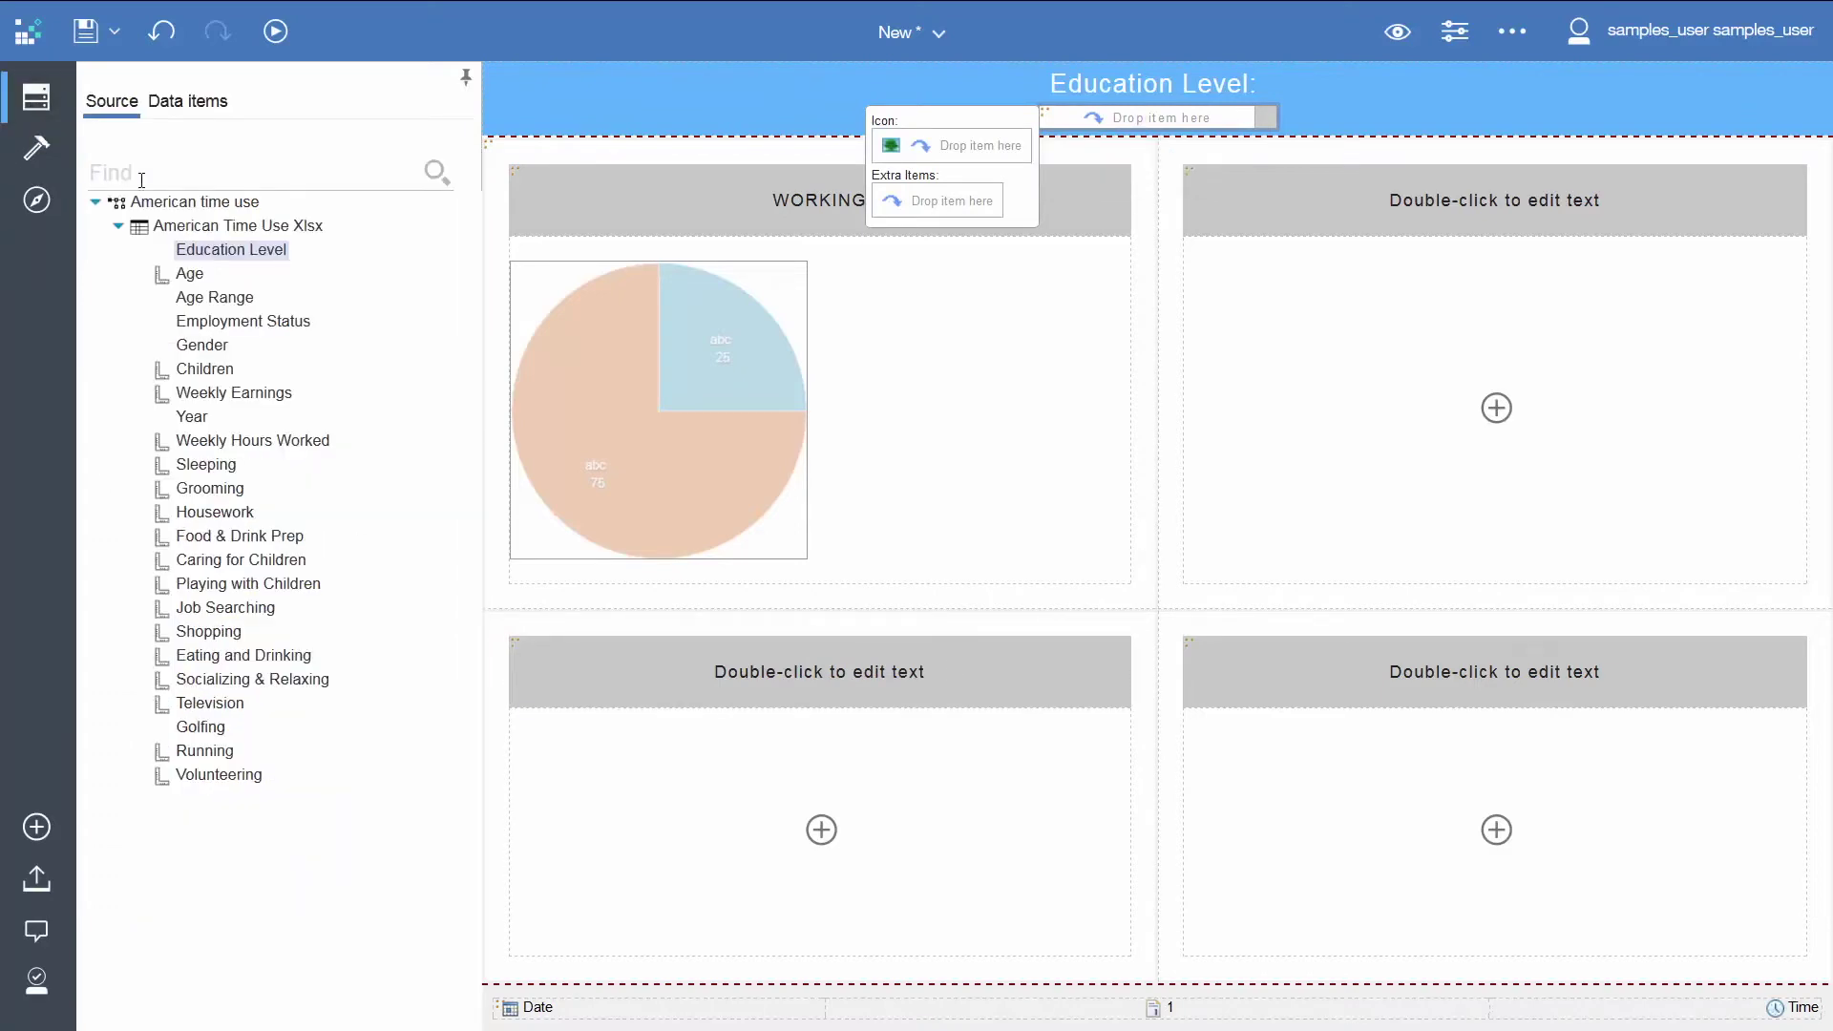
- Fill the drop-down with Education Level and connect it as a filter via variable vEducationLevel
left_click_drag(225, 265, 1096, 122)
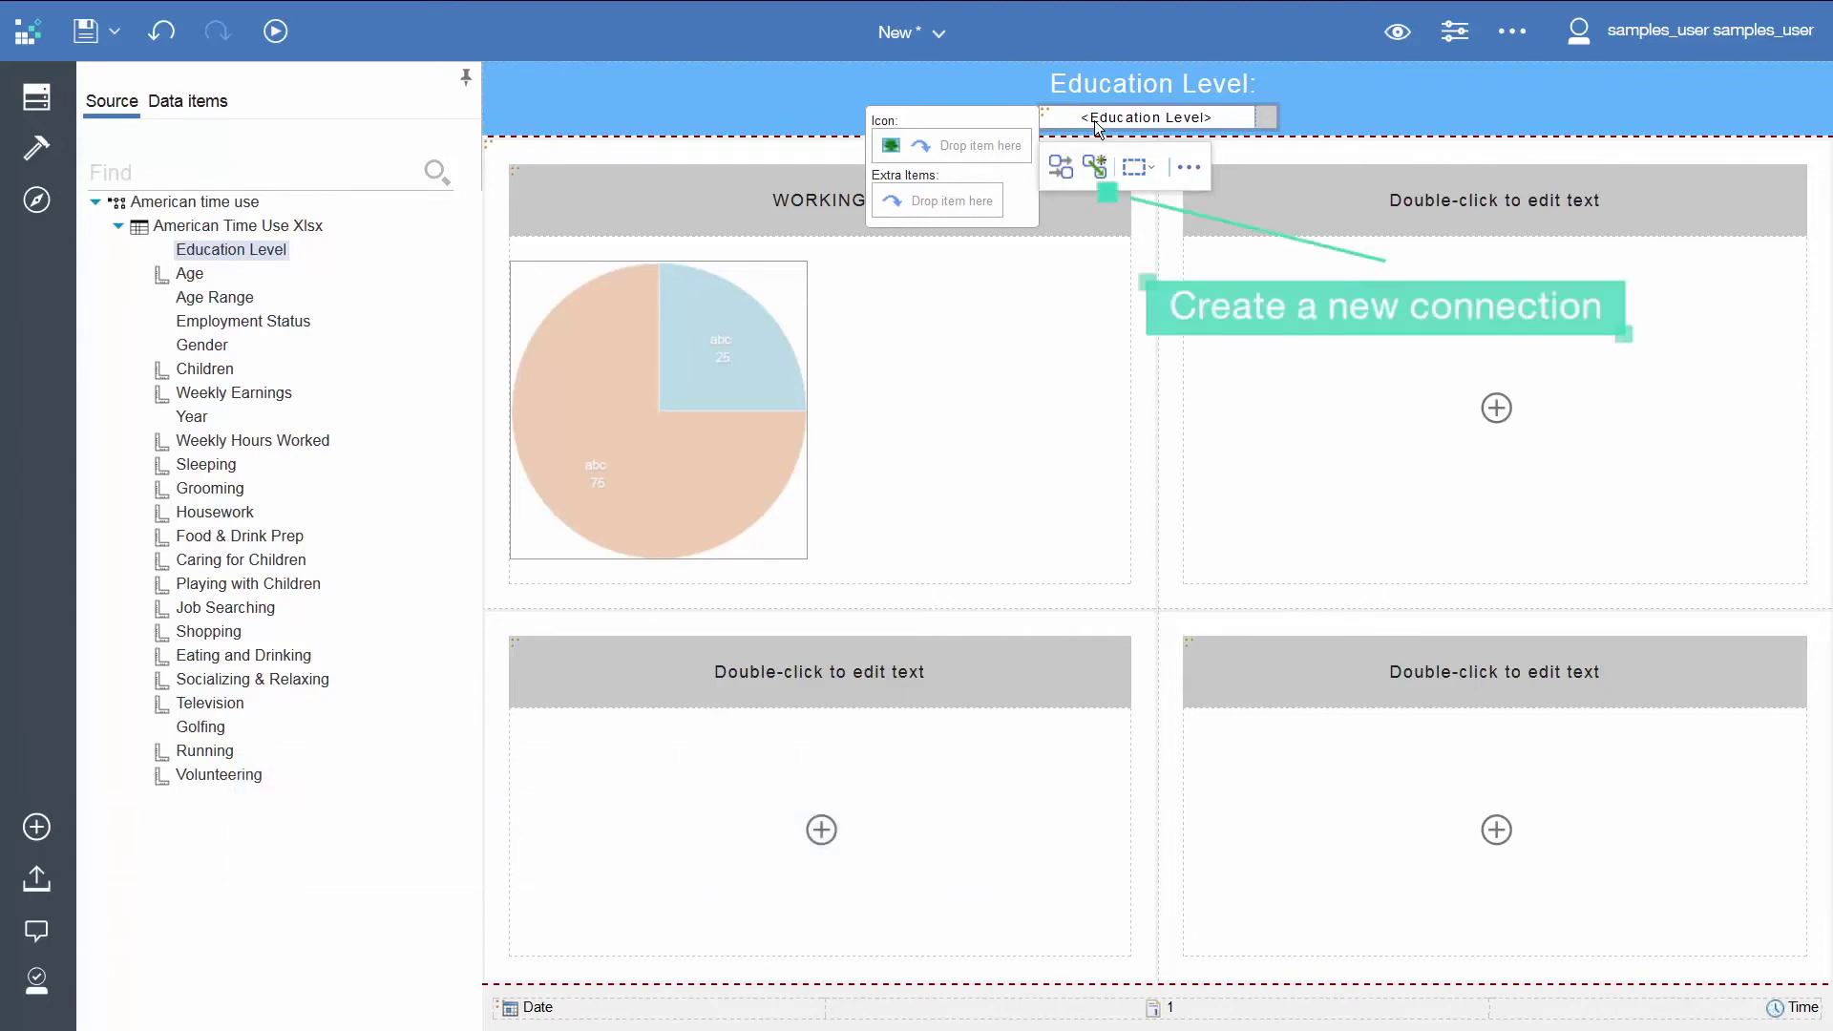
left_click(1095, 166)
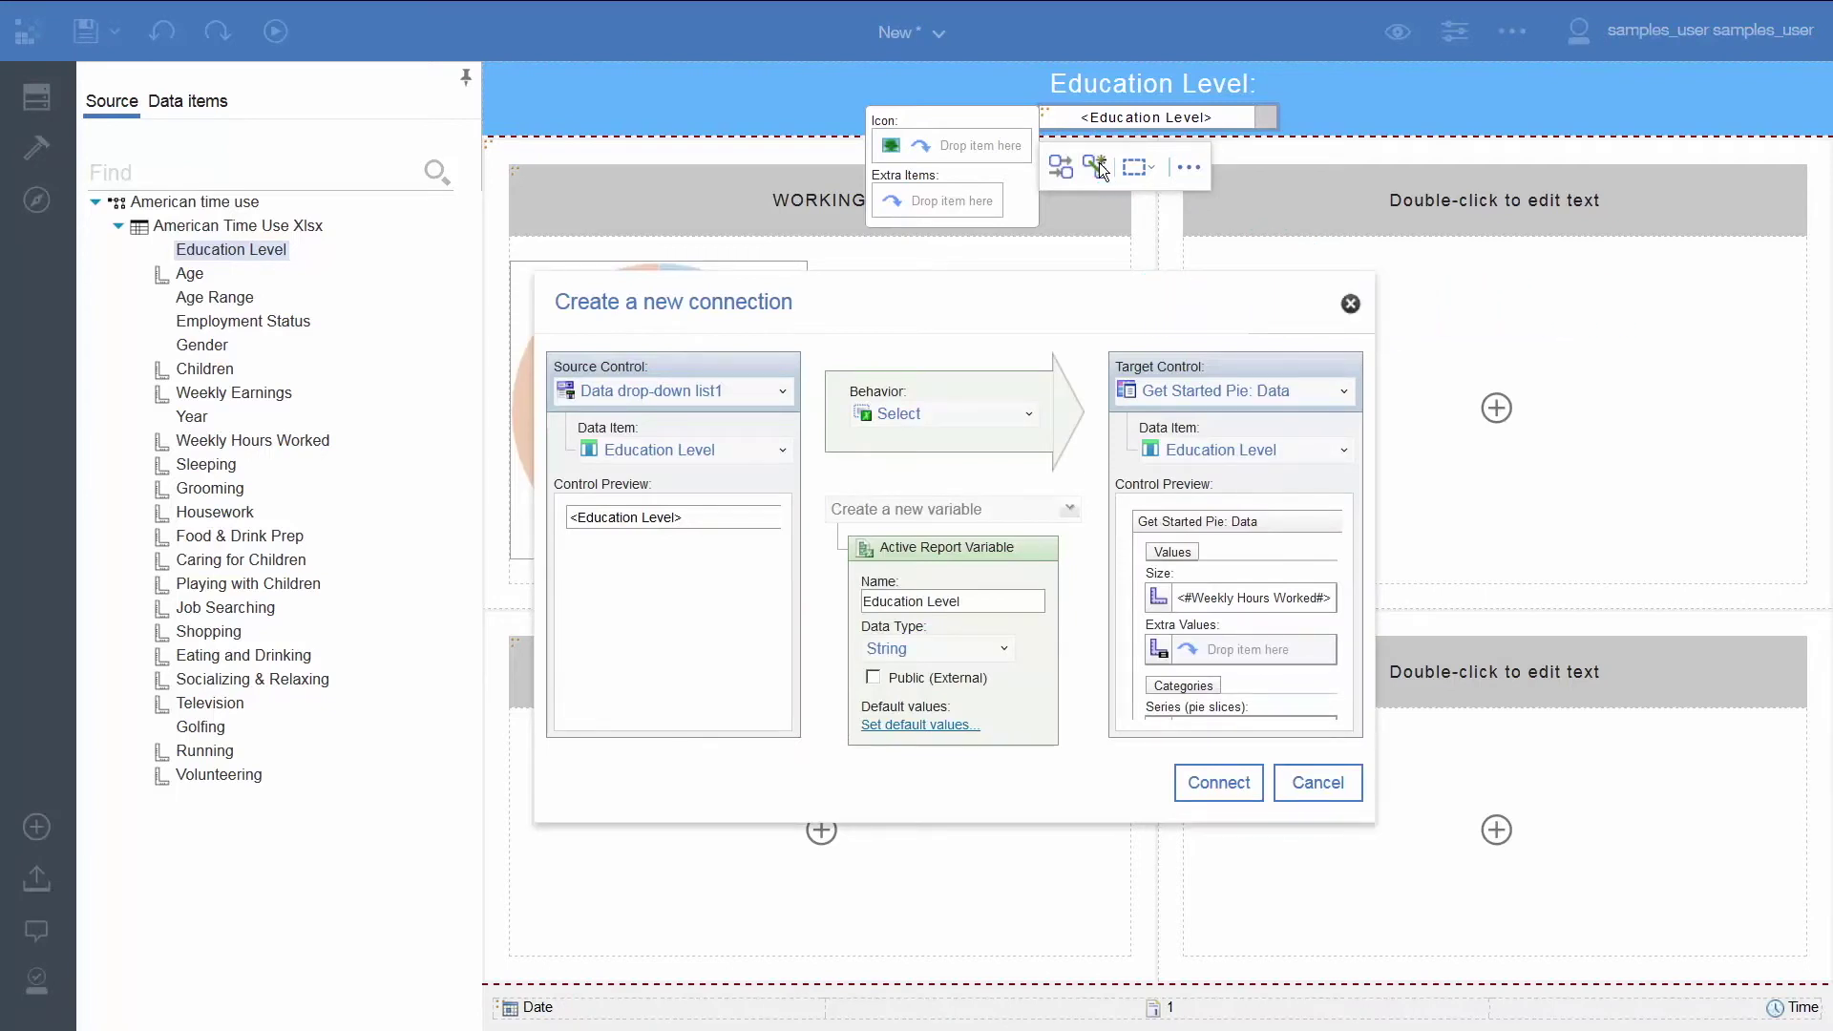
left_click(1028, 415)
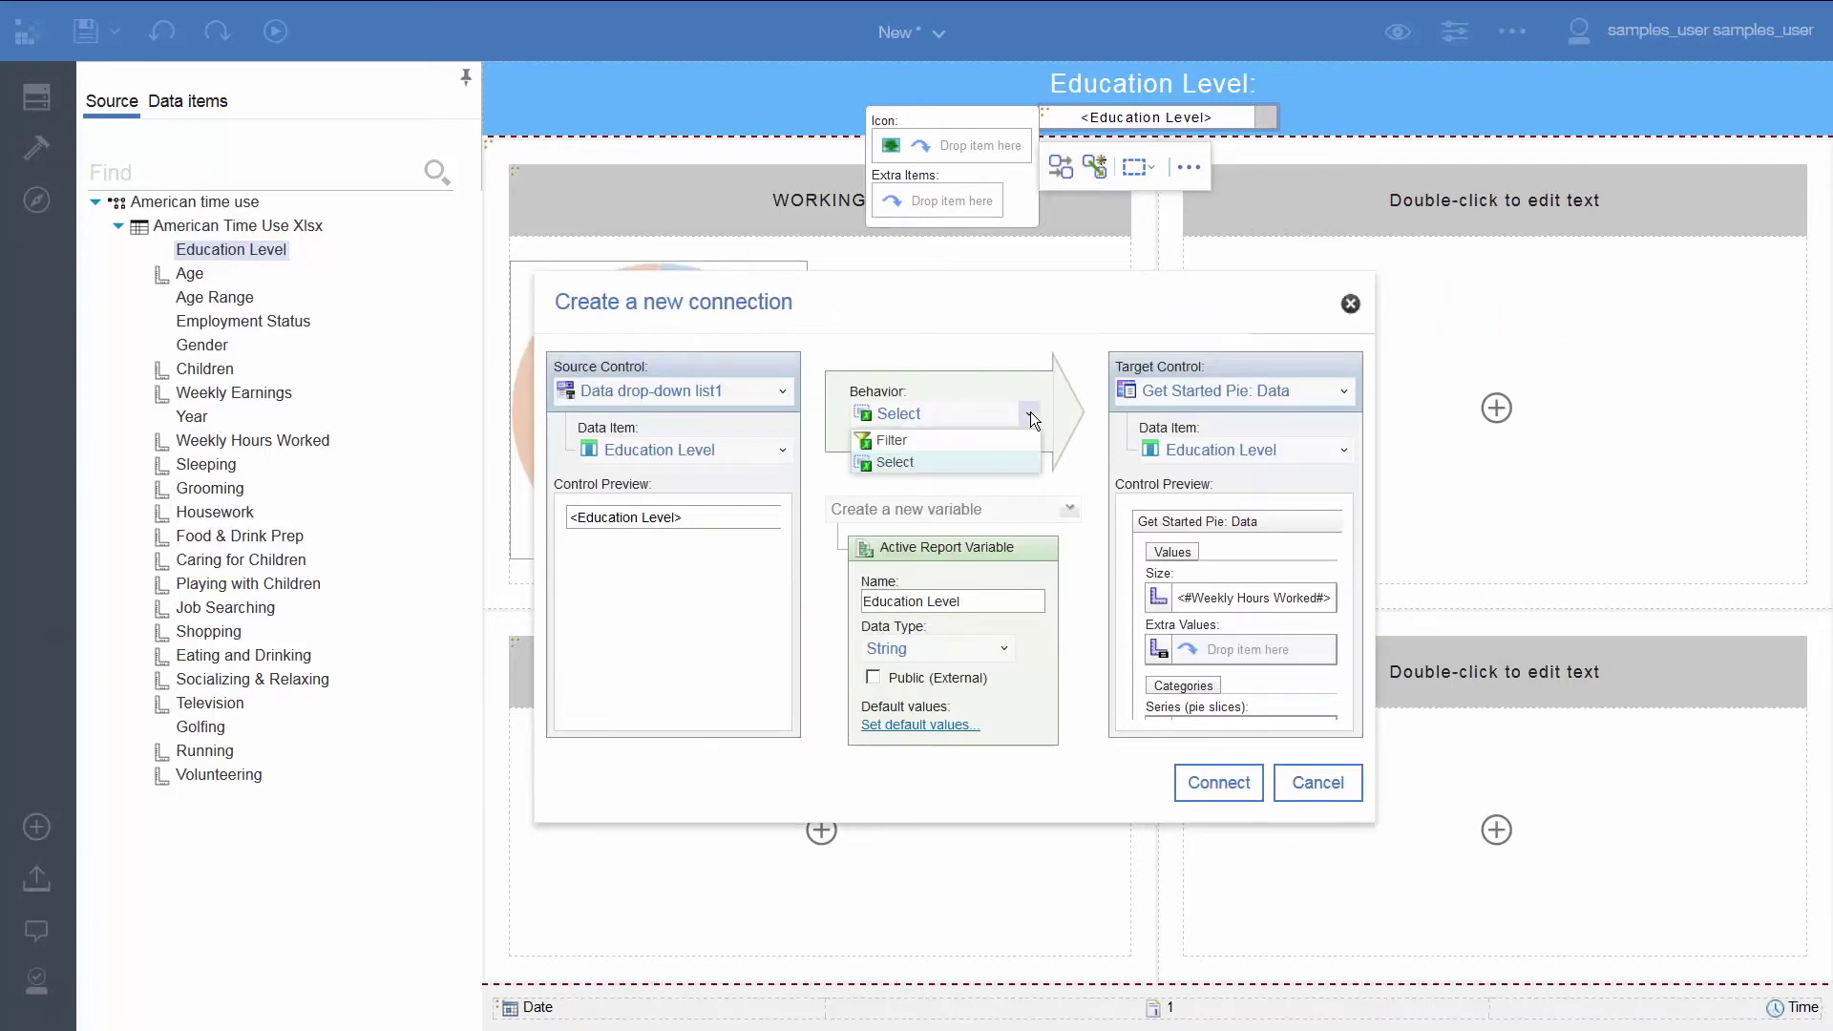
left_click(940, 443)
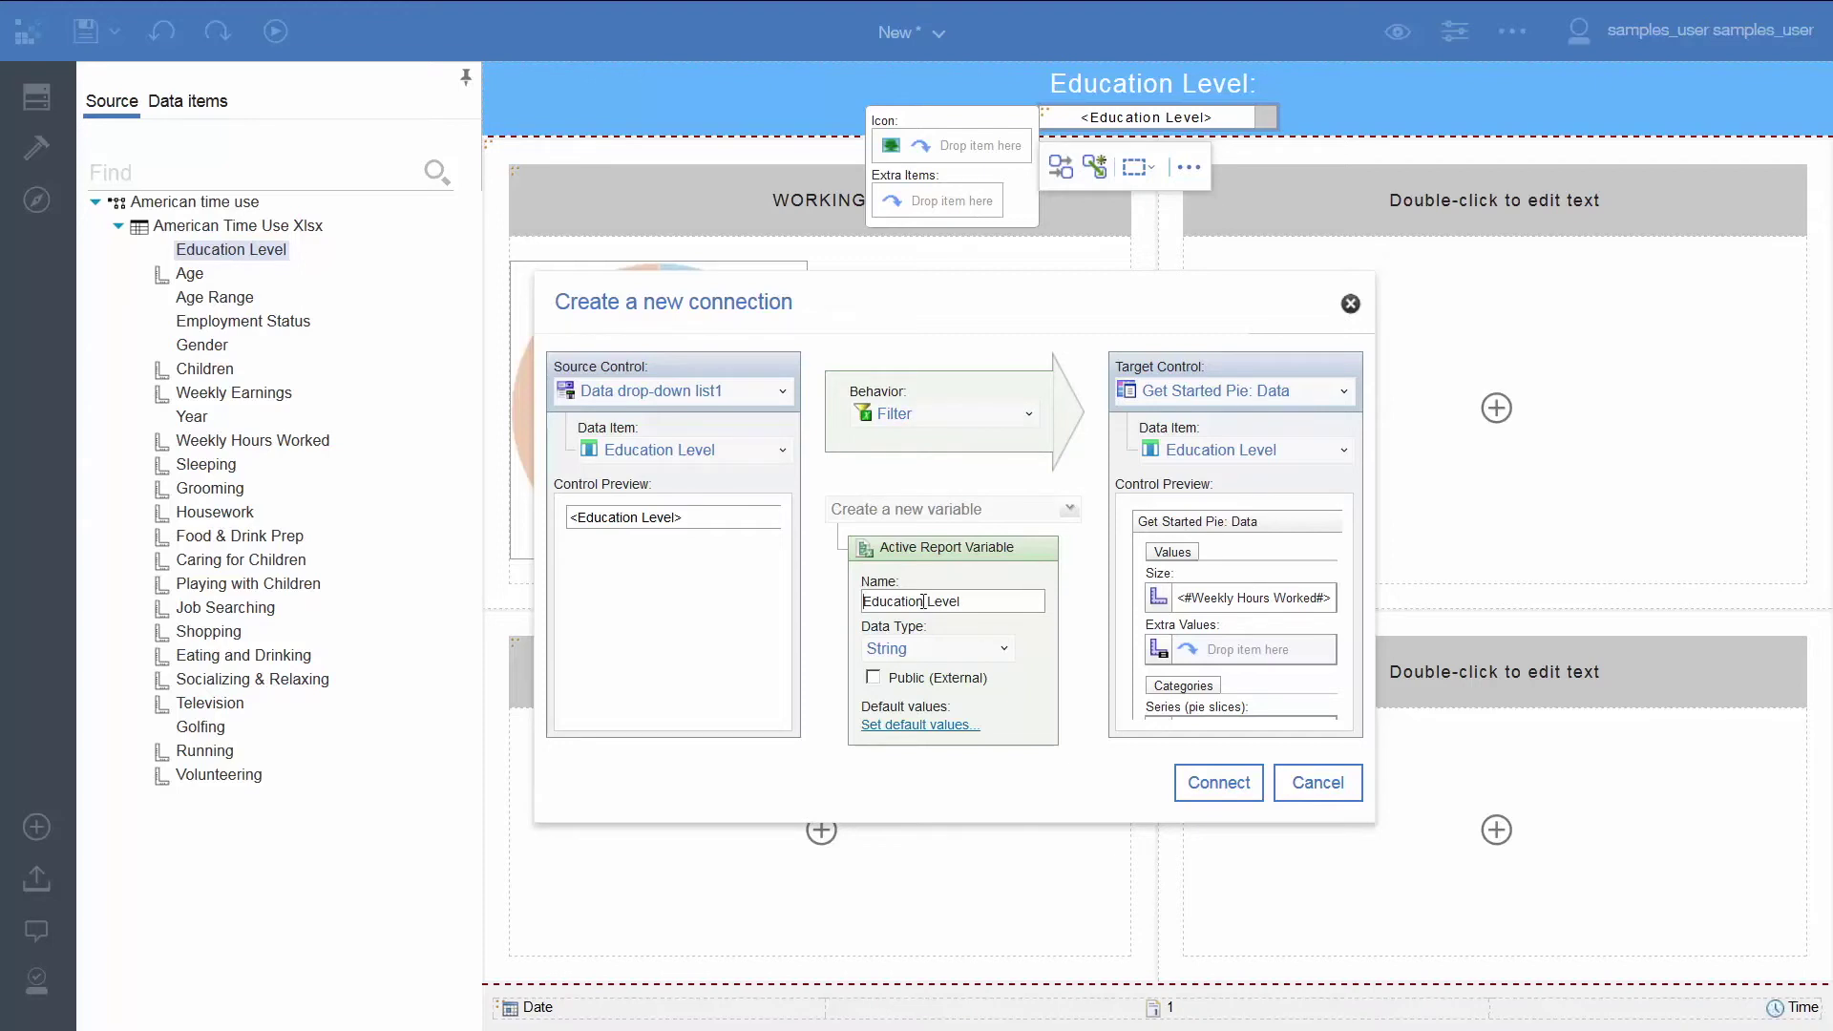
type("v")
left_click(924, 601)
key("Delete")
left_click(1220, 781)
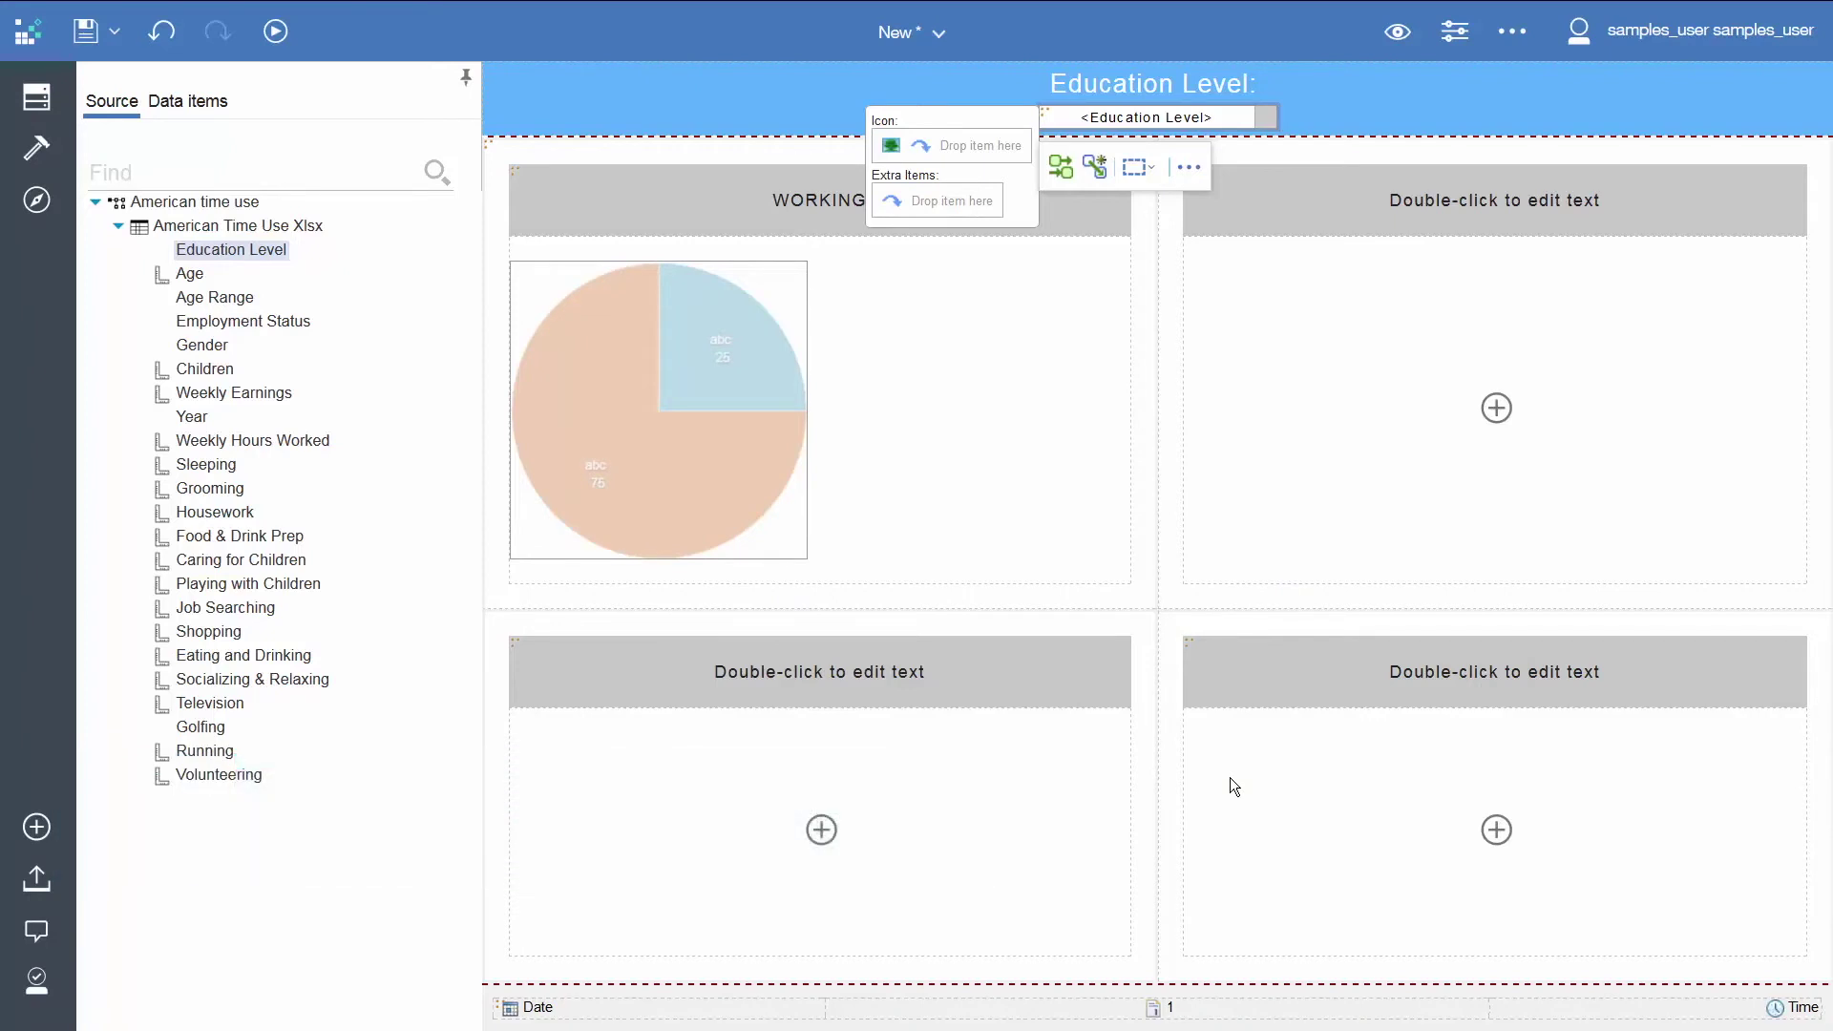
- Copy the Working pie chart and paste it into the top-right panel
left_click(598, 375)
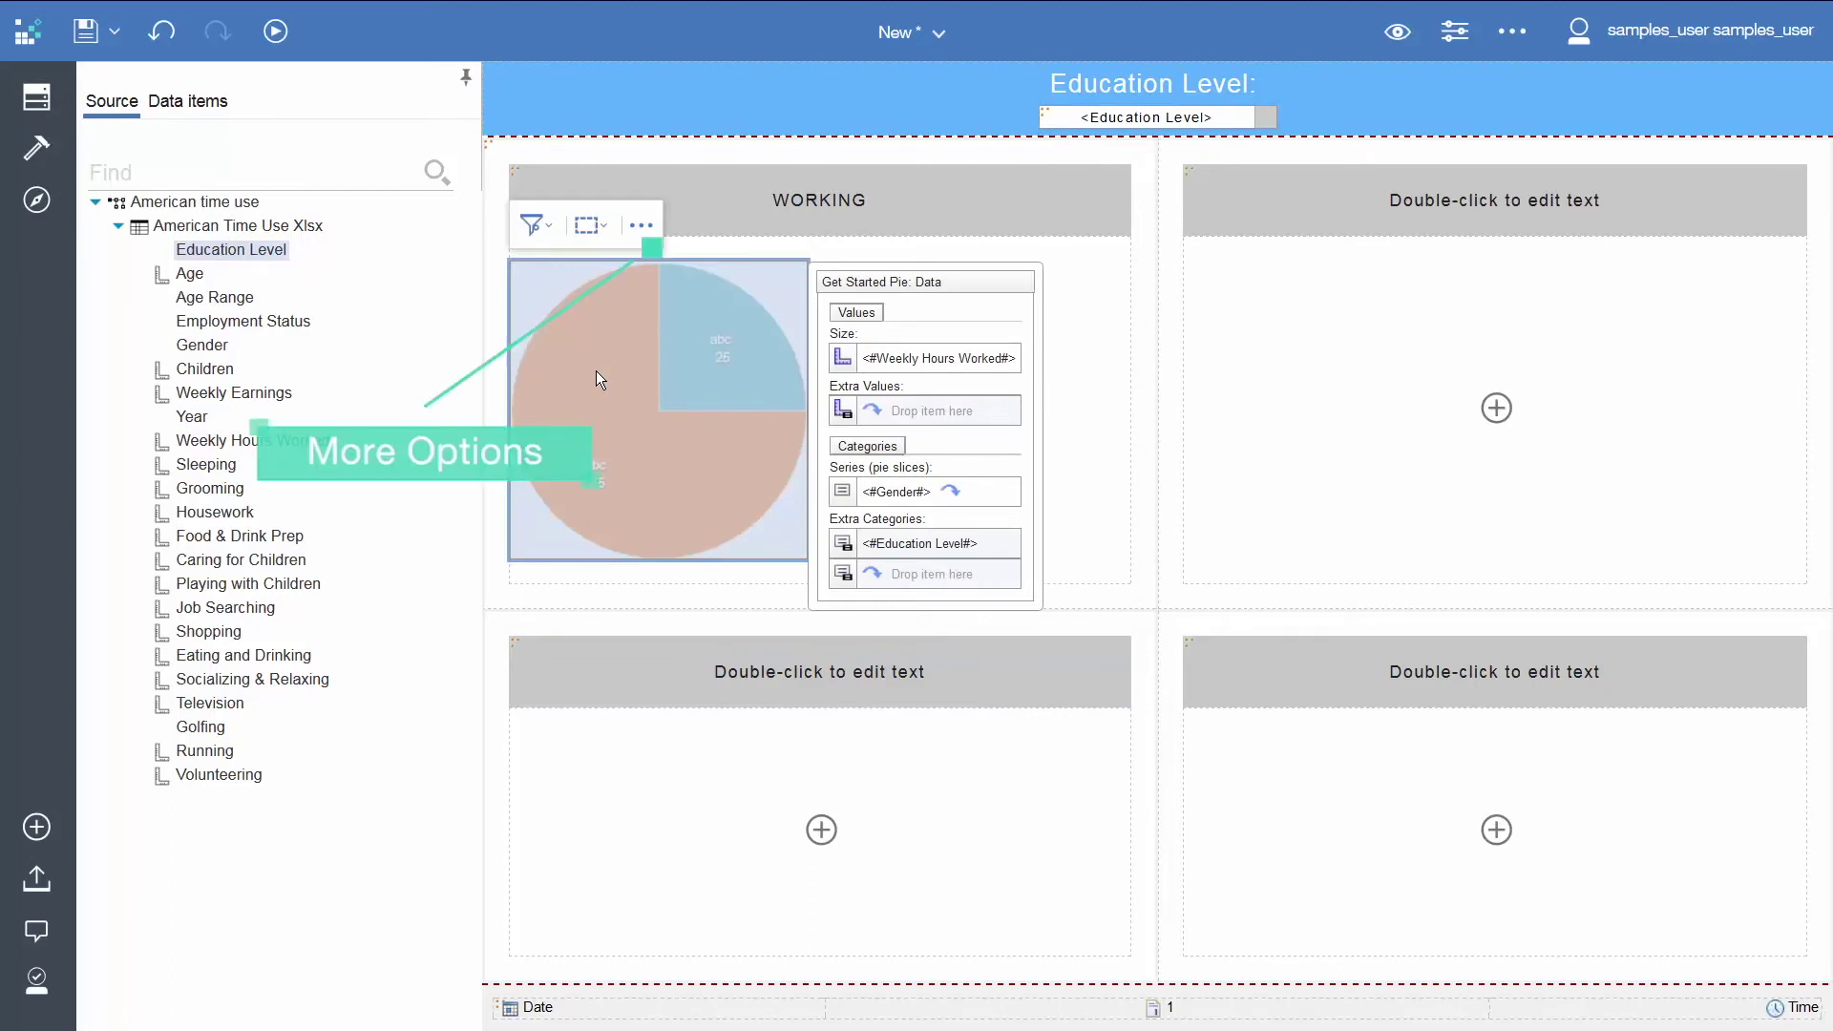
left_click(642, 228)
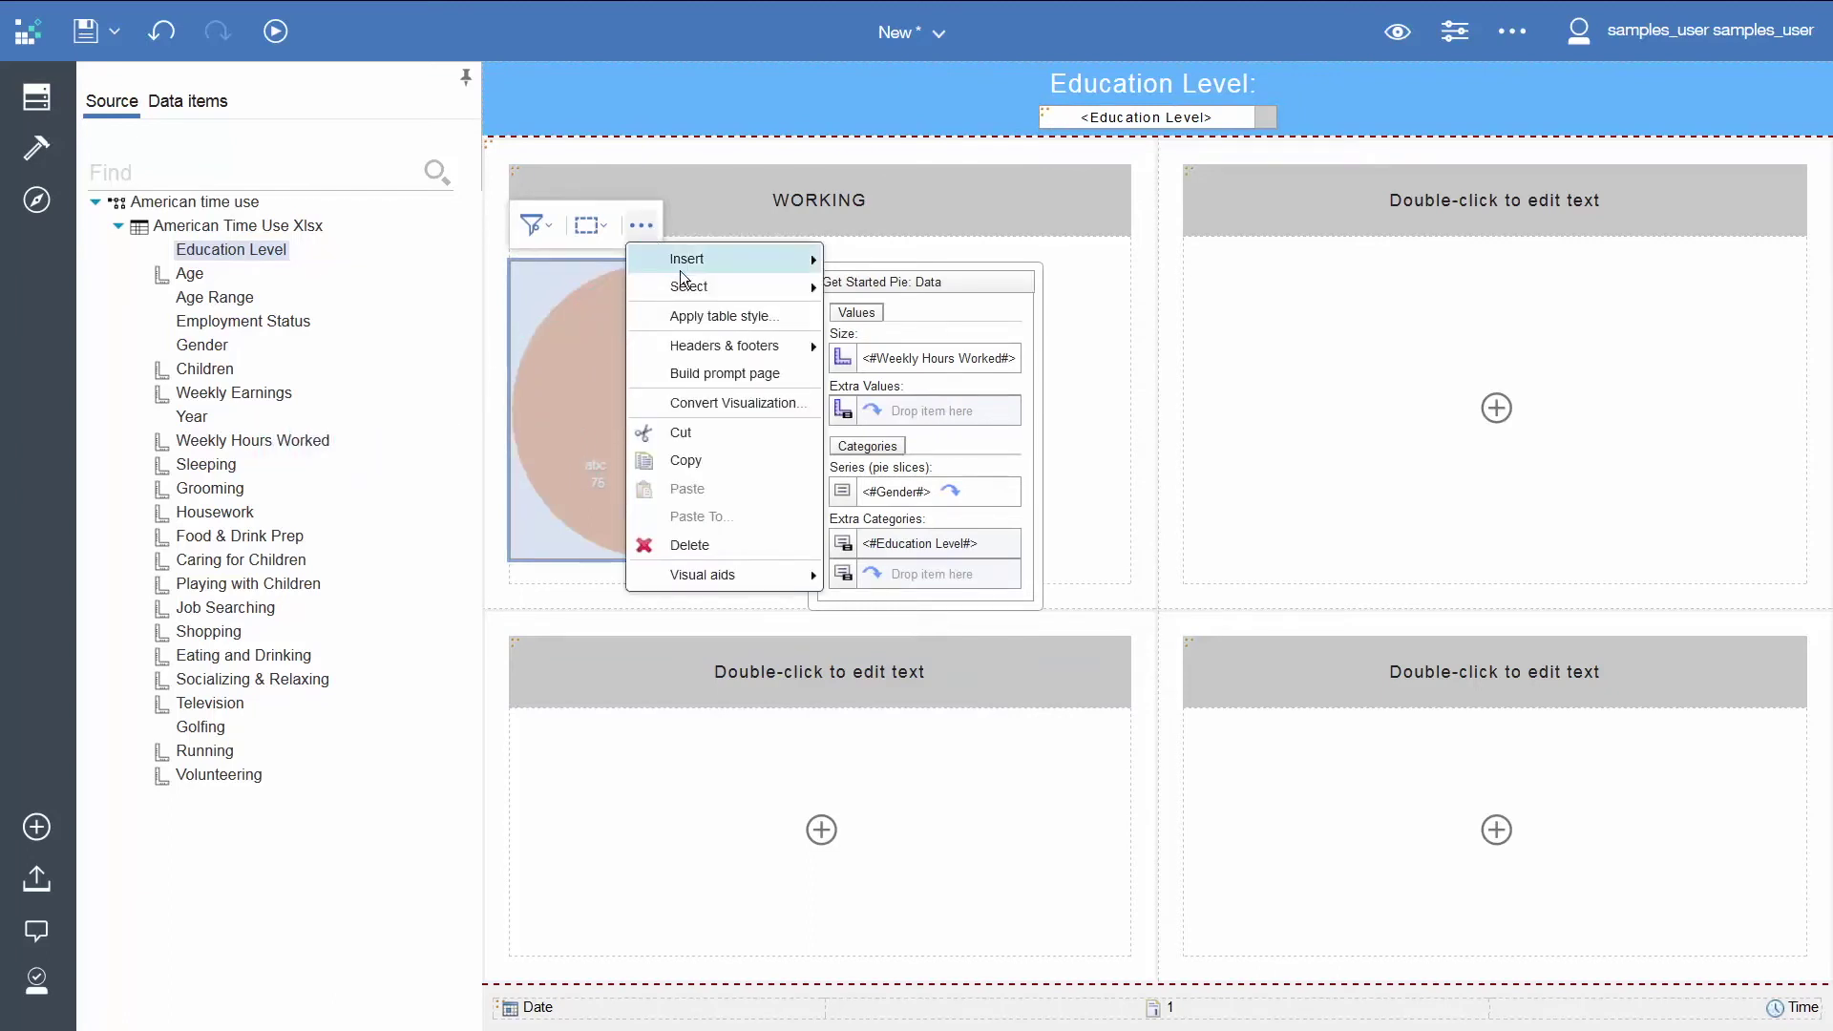
left_click(700, 461)
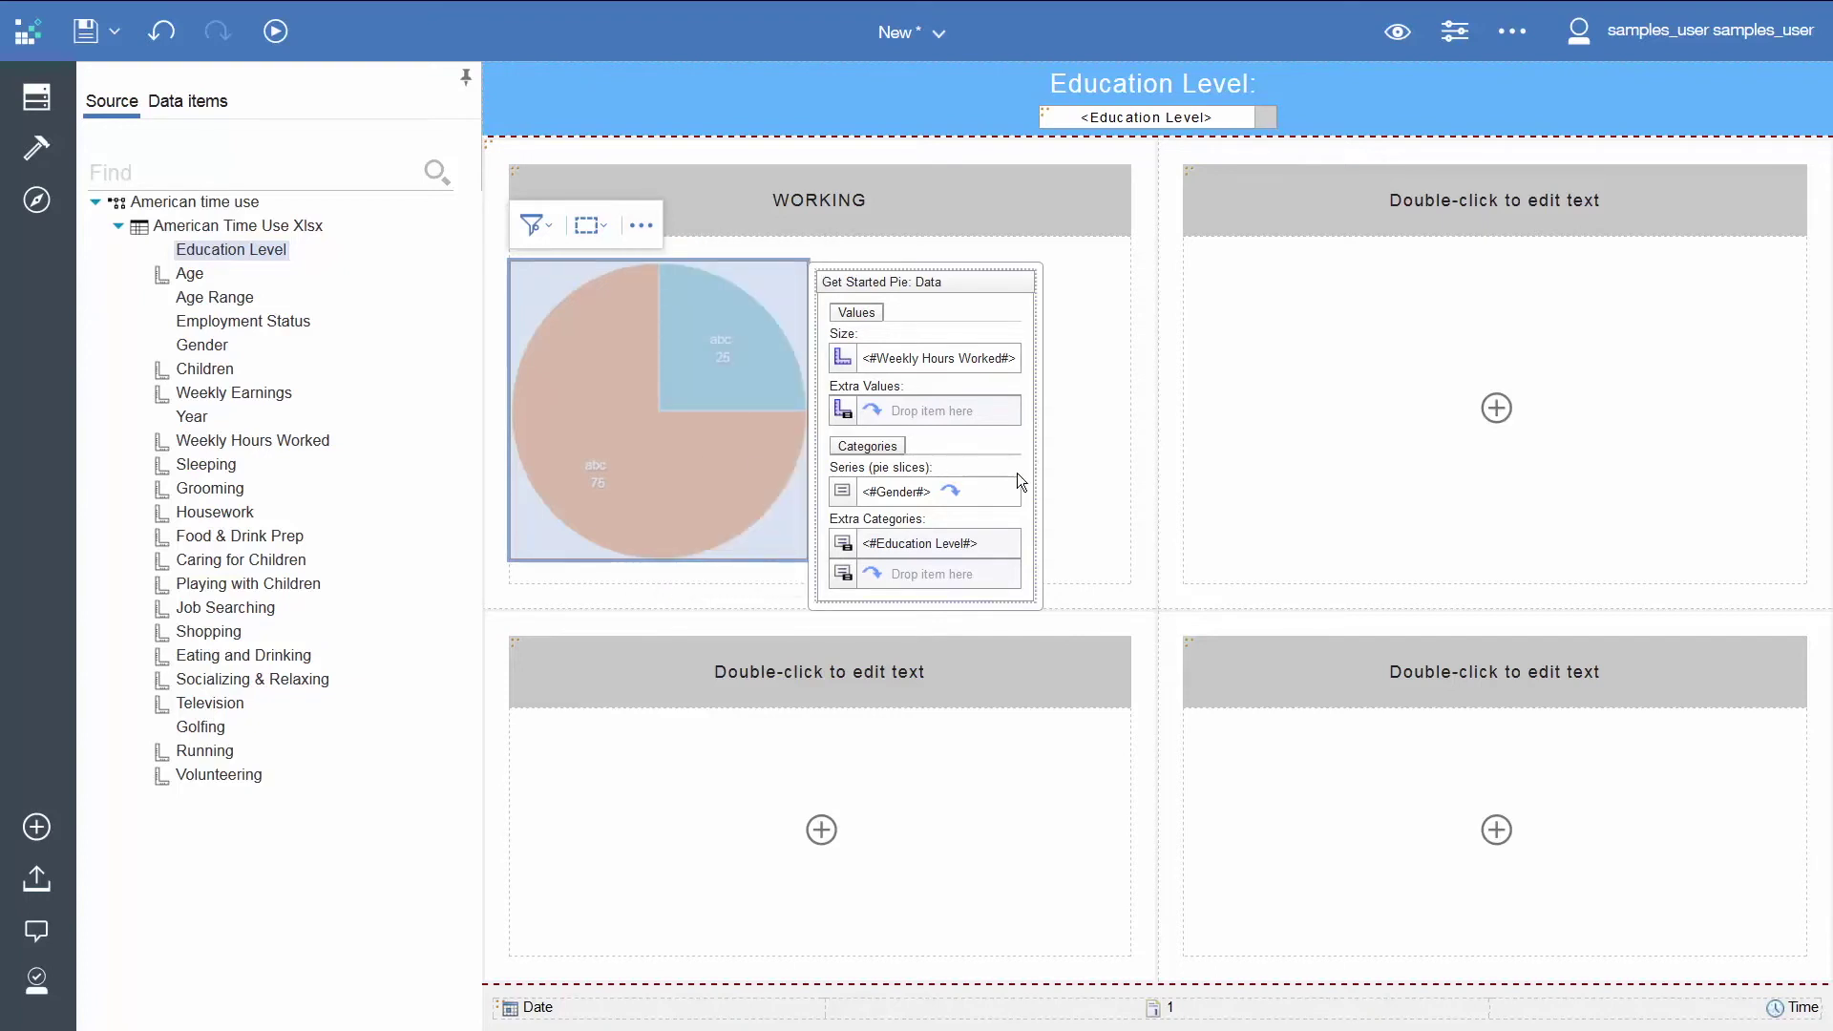
left_click(1205, 470)
left_click(1804, 206)
mouse_move(1725, 262)
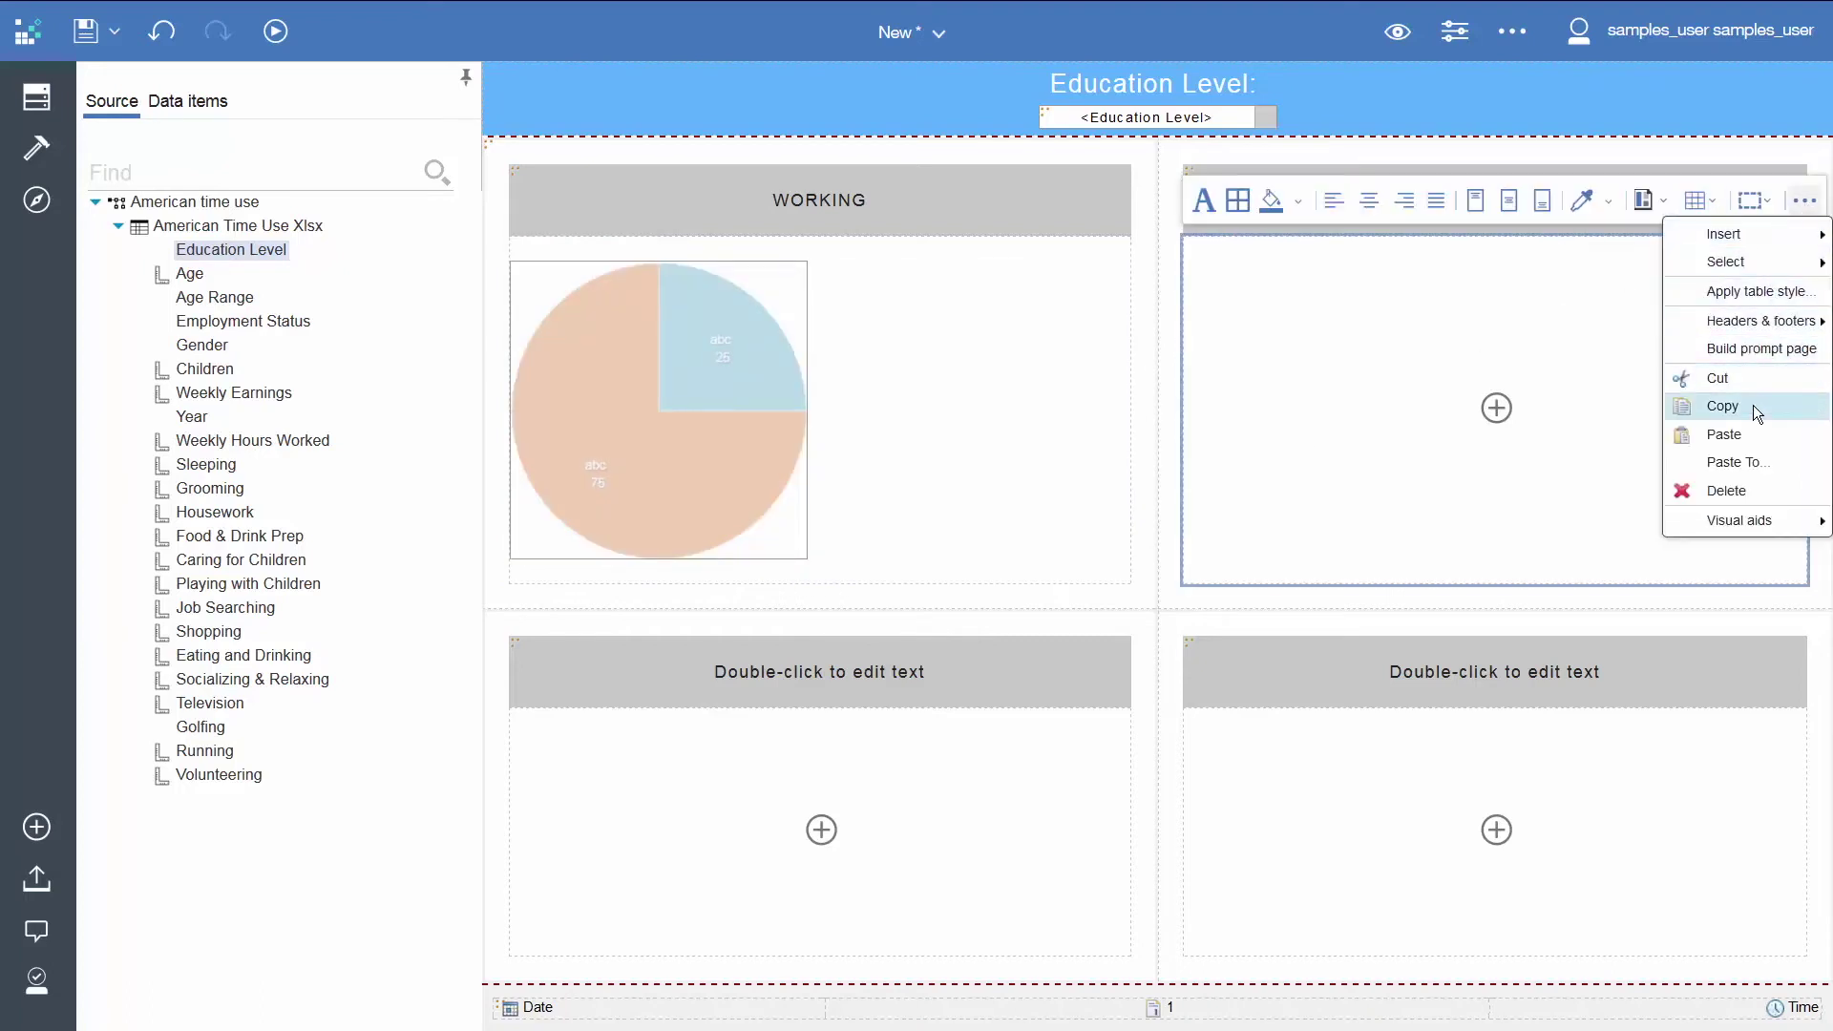
left_click(1722, 434)
- Paste the copied pie chart into the bottom-left and bottom-right cells
left_click(999, 741)
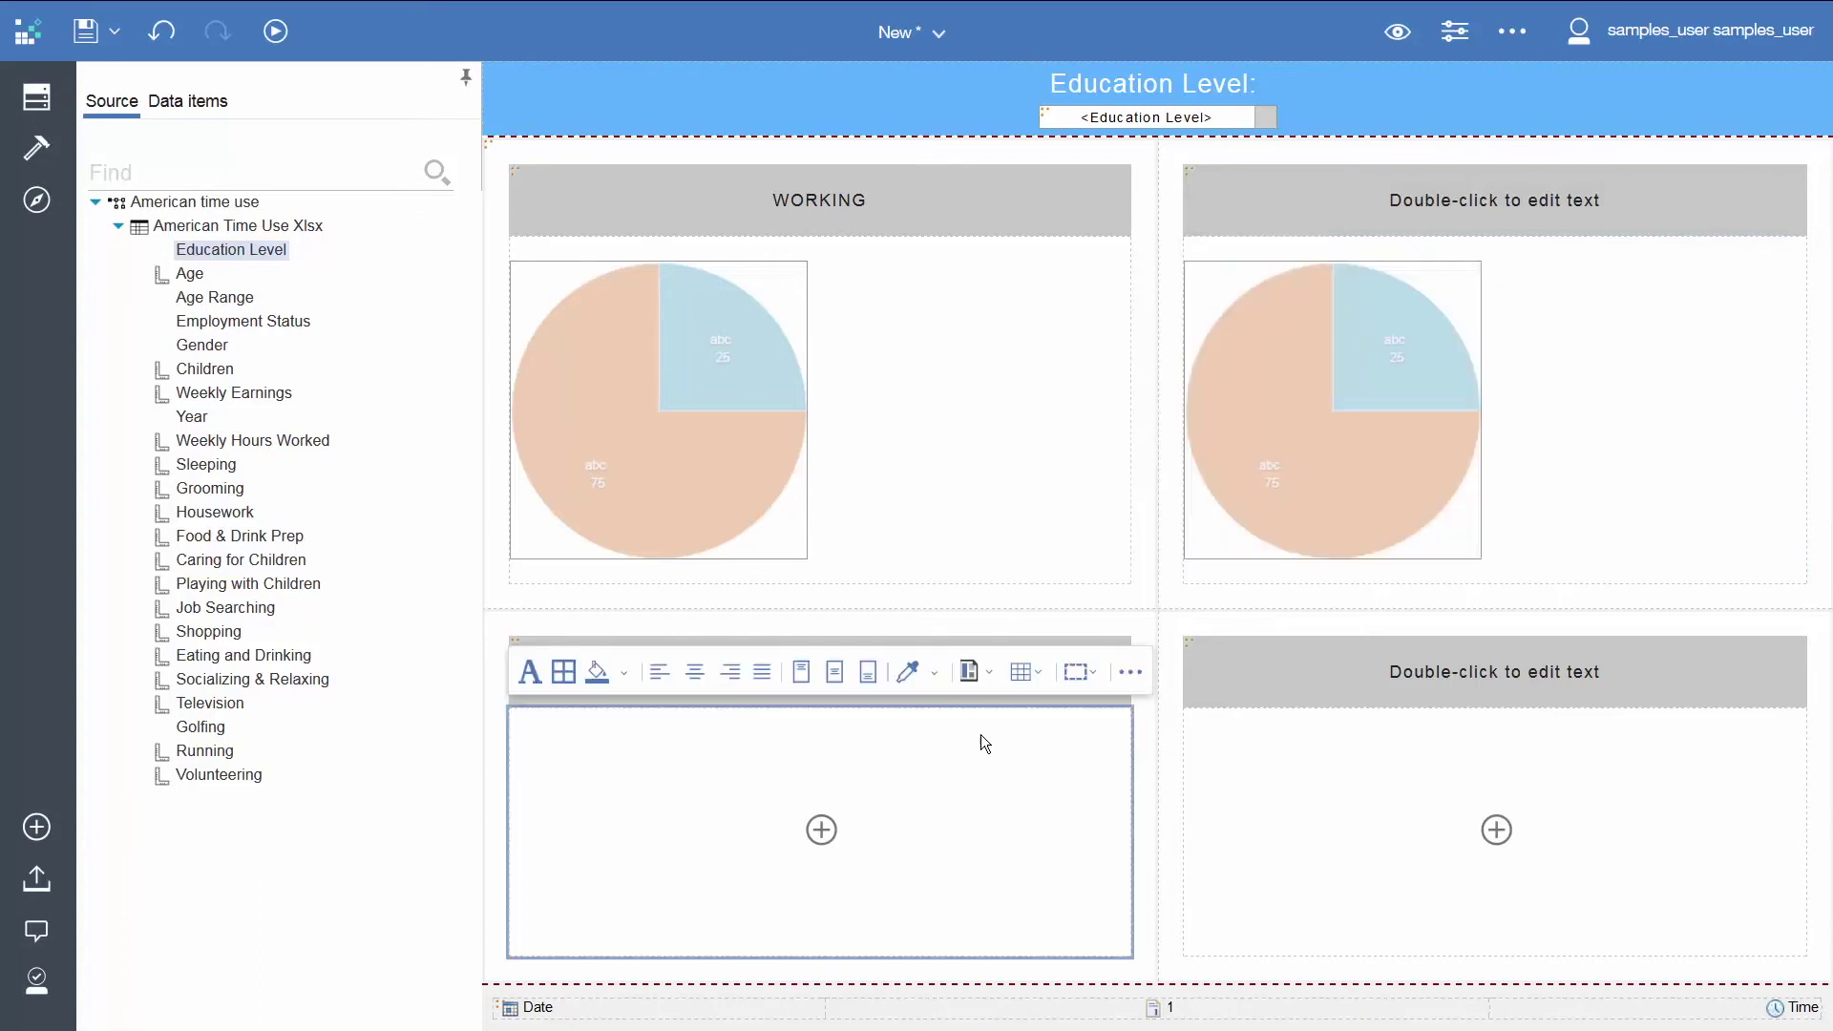
left_click(1129, 672)
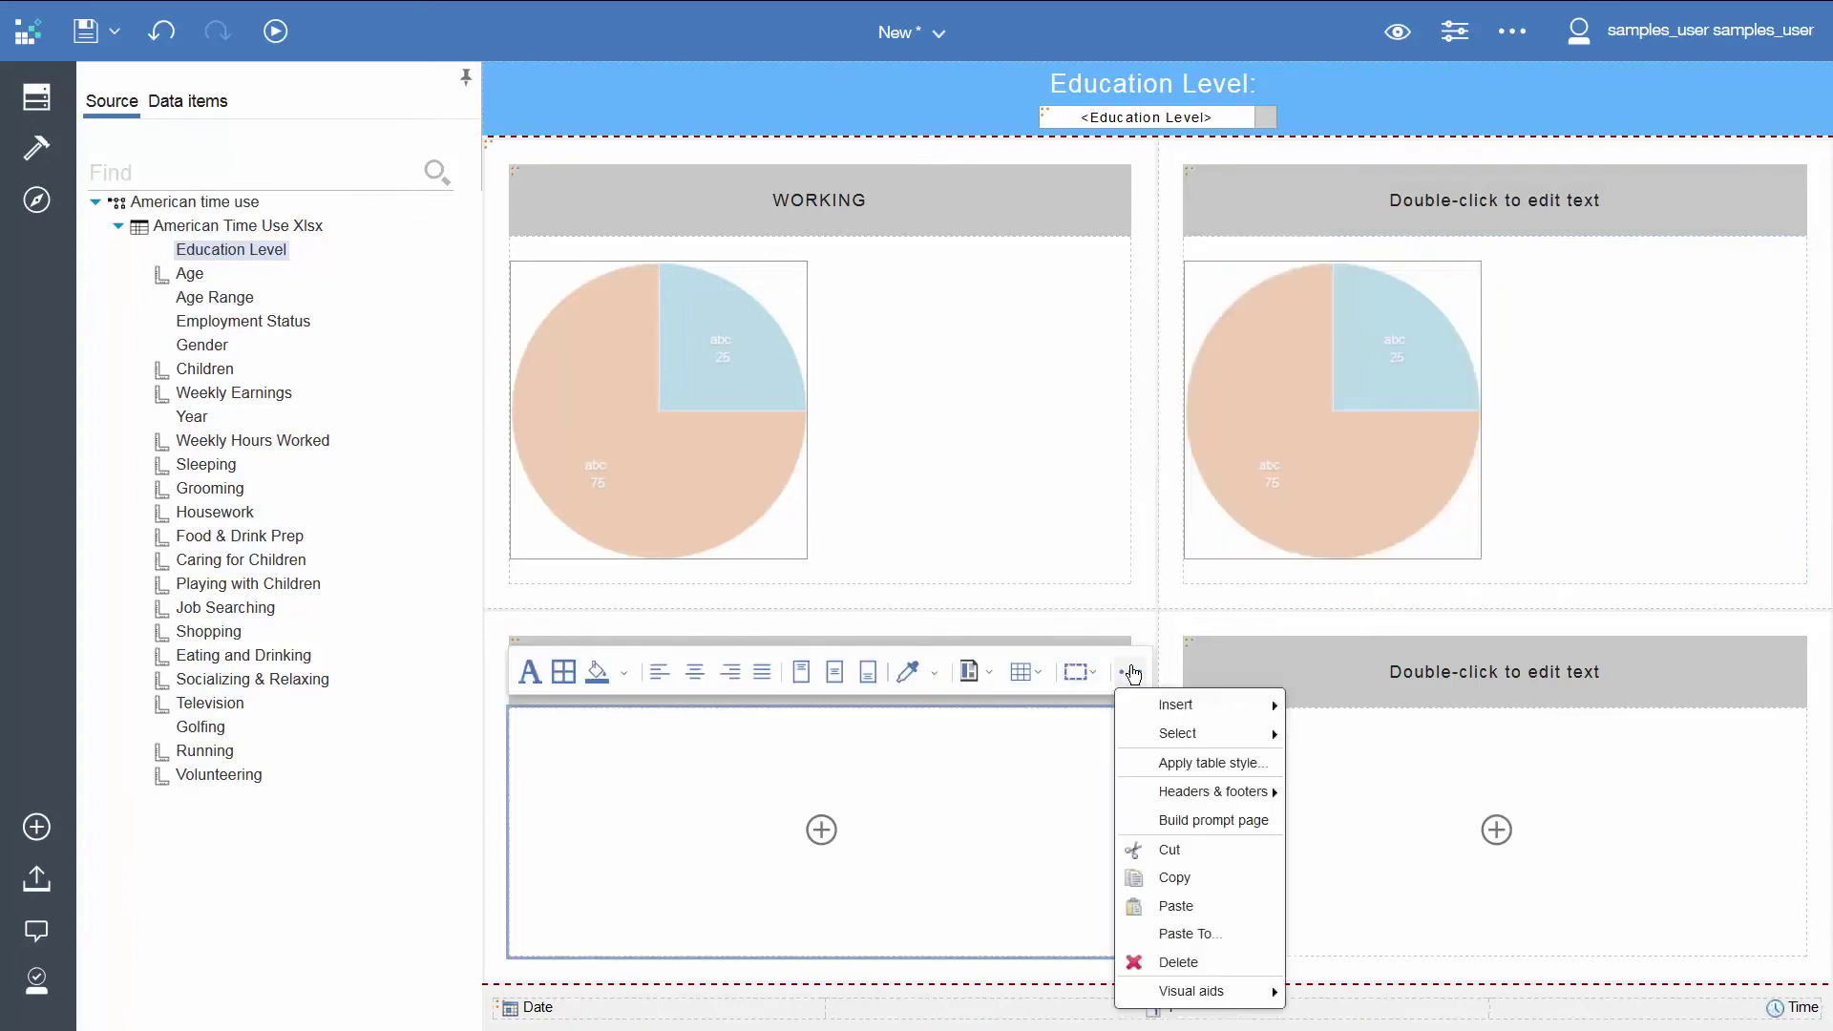
left_click(1197, 903)
left_click(1293, 855)
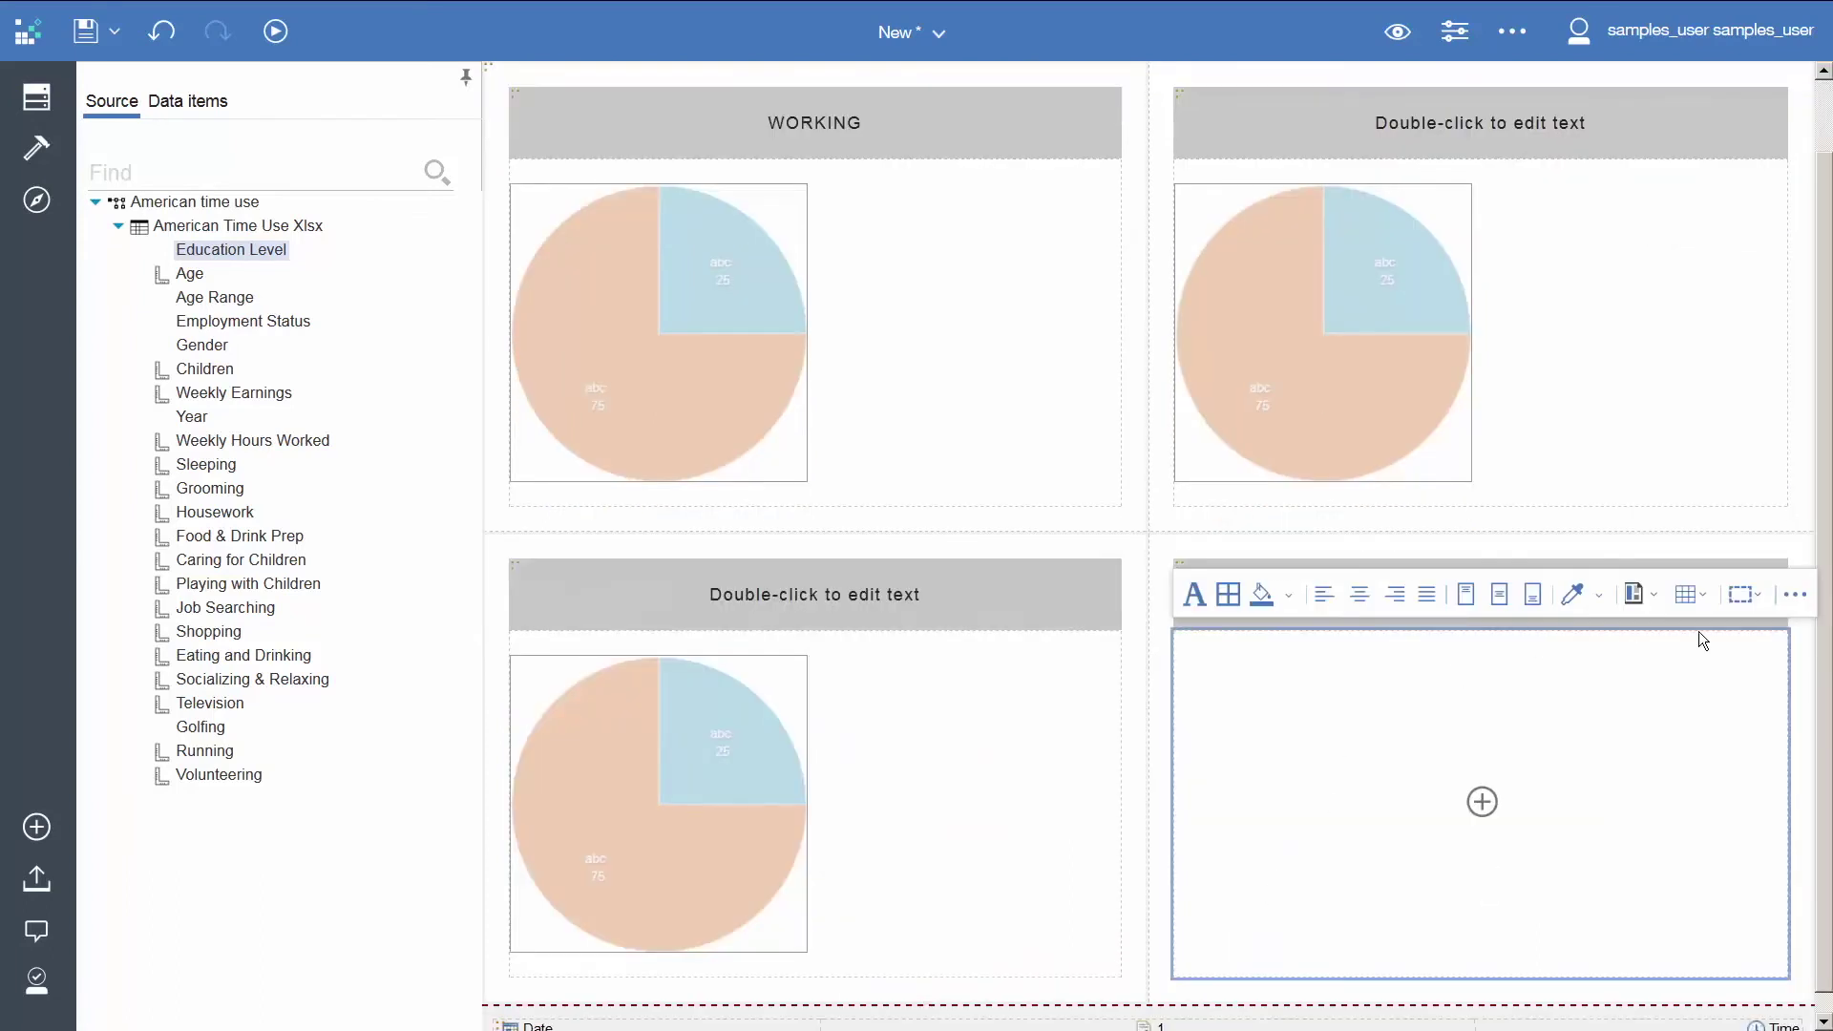
left_click(1795, 594)
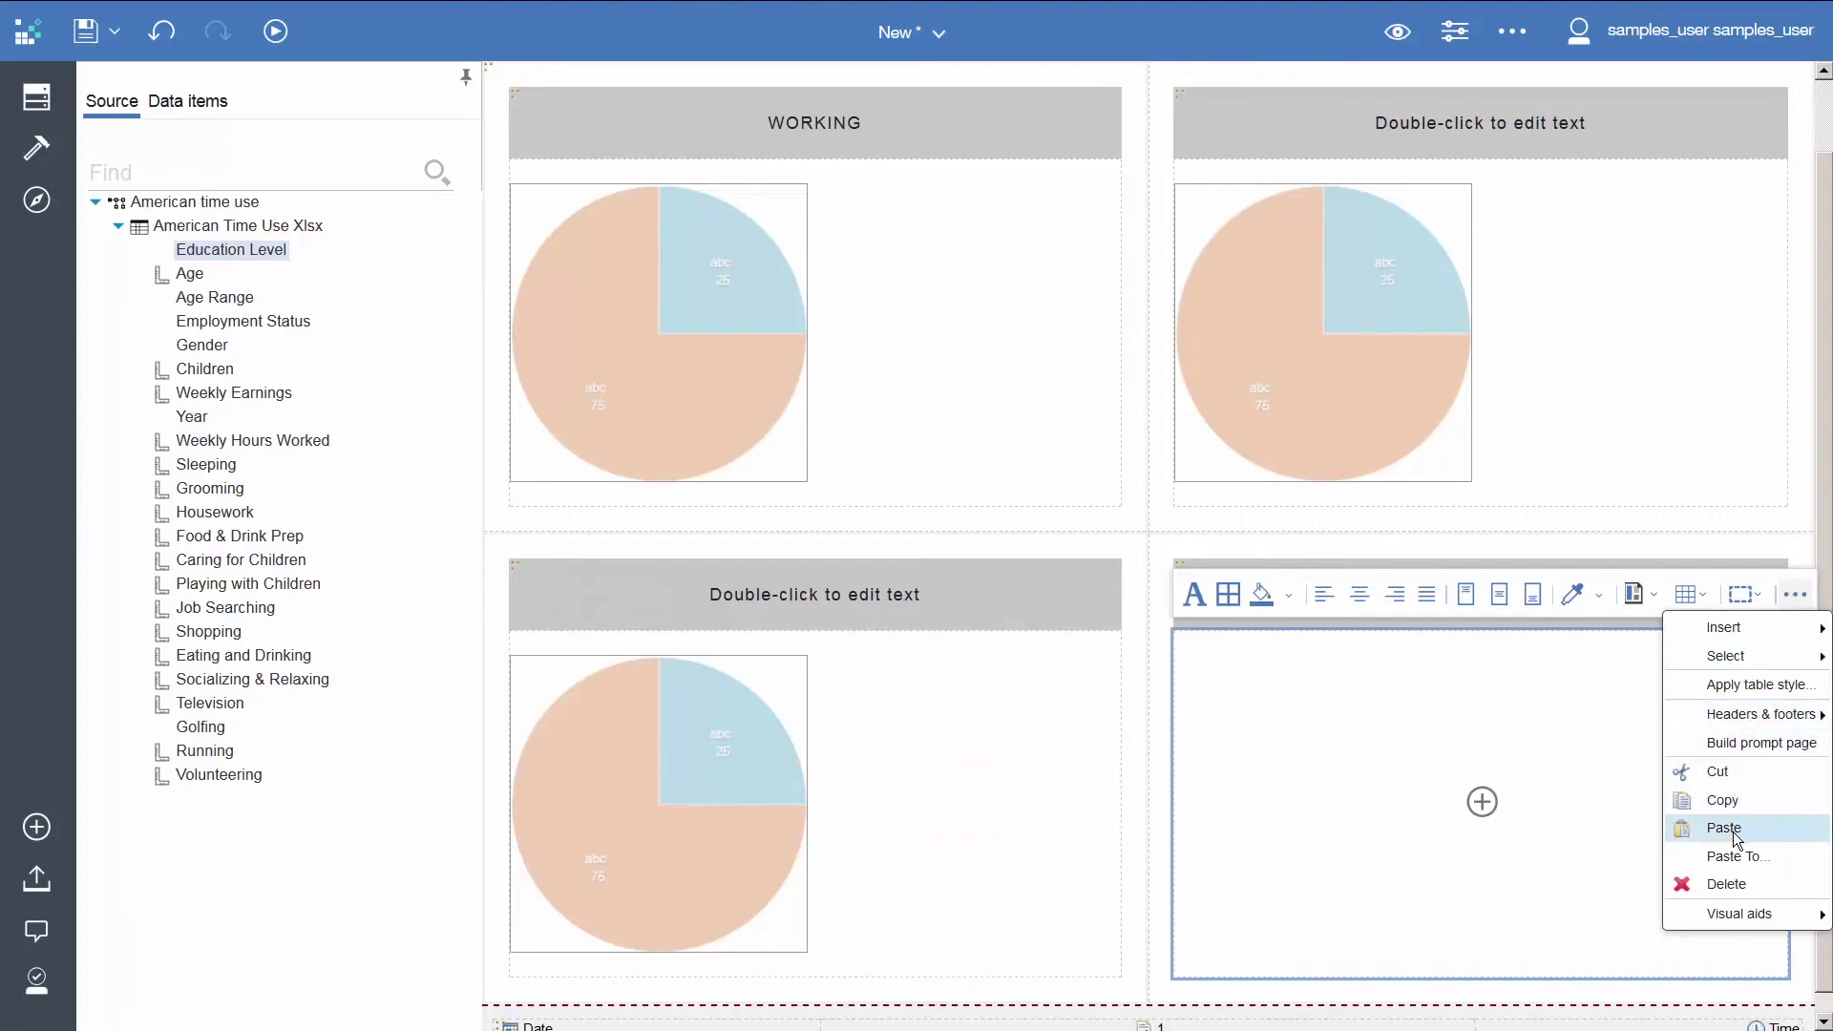
left_click(1732, 831)
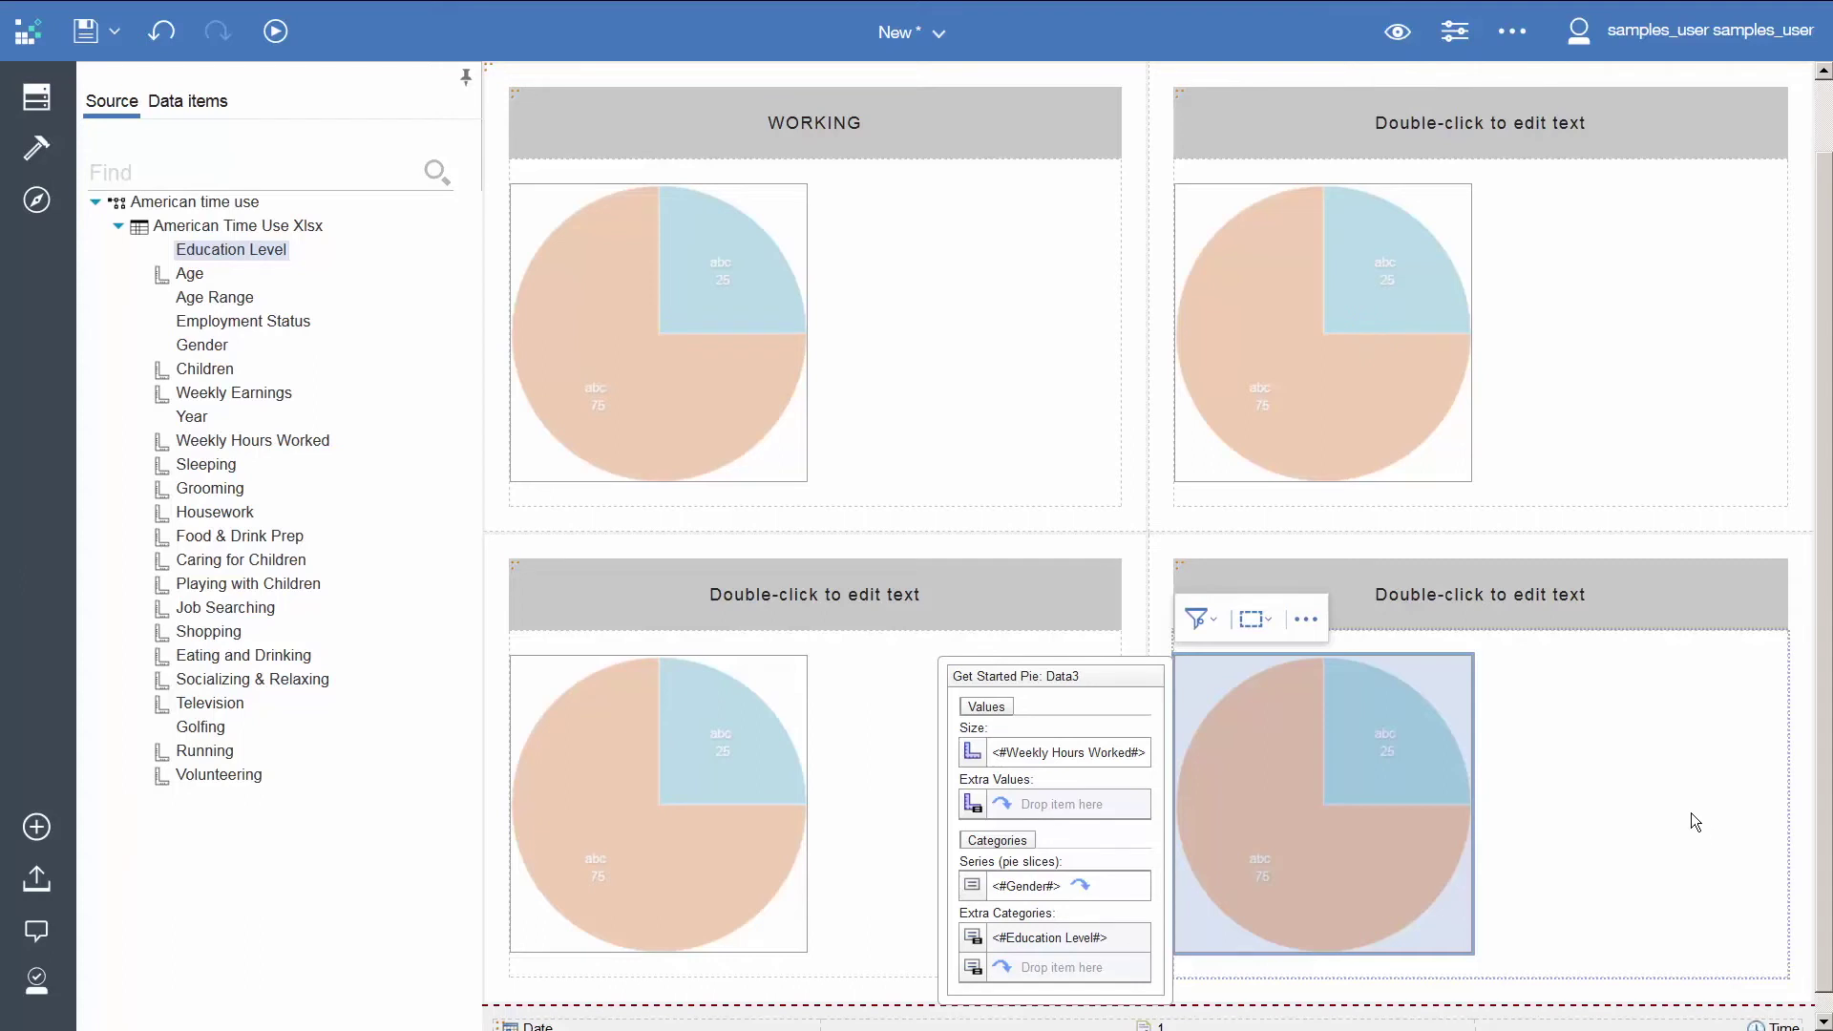
- Retitle the top-right, bottom-left and bottom-right charts VOLUNTEERING, JOB SEARCHING and TELEVISION
left_click(1500, 123)
double_click(1500, 124)
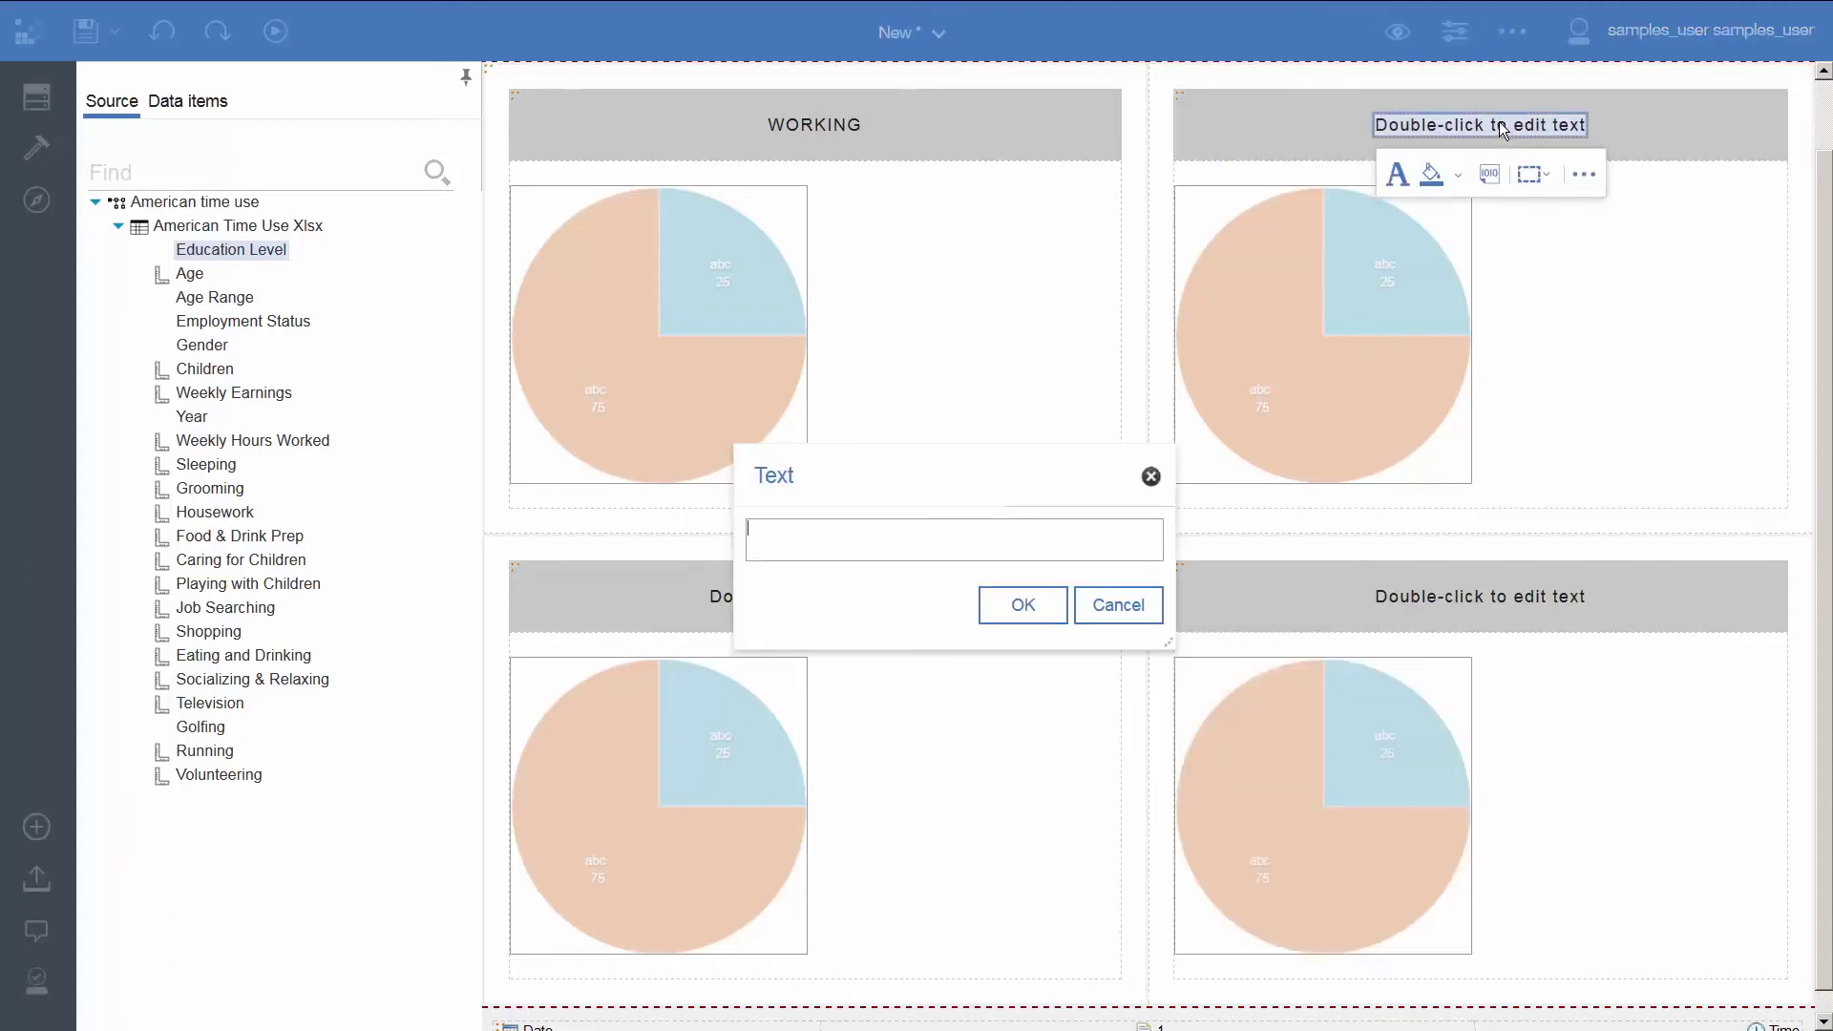
type("VOLUNTEERIN")
type("G")
left_click(1017, 611)
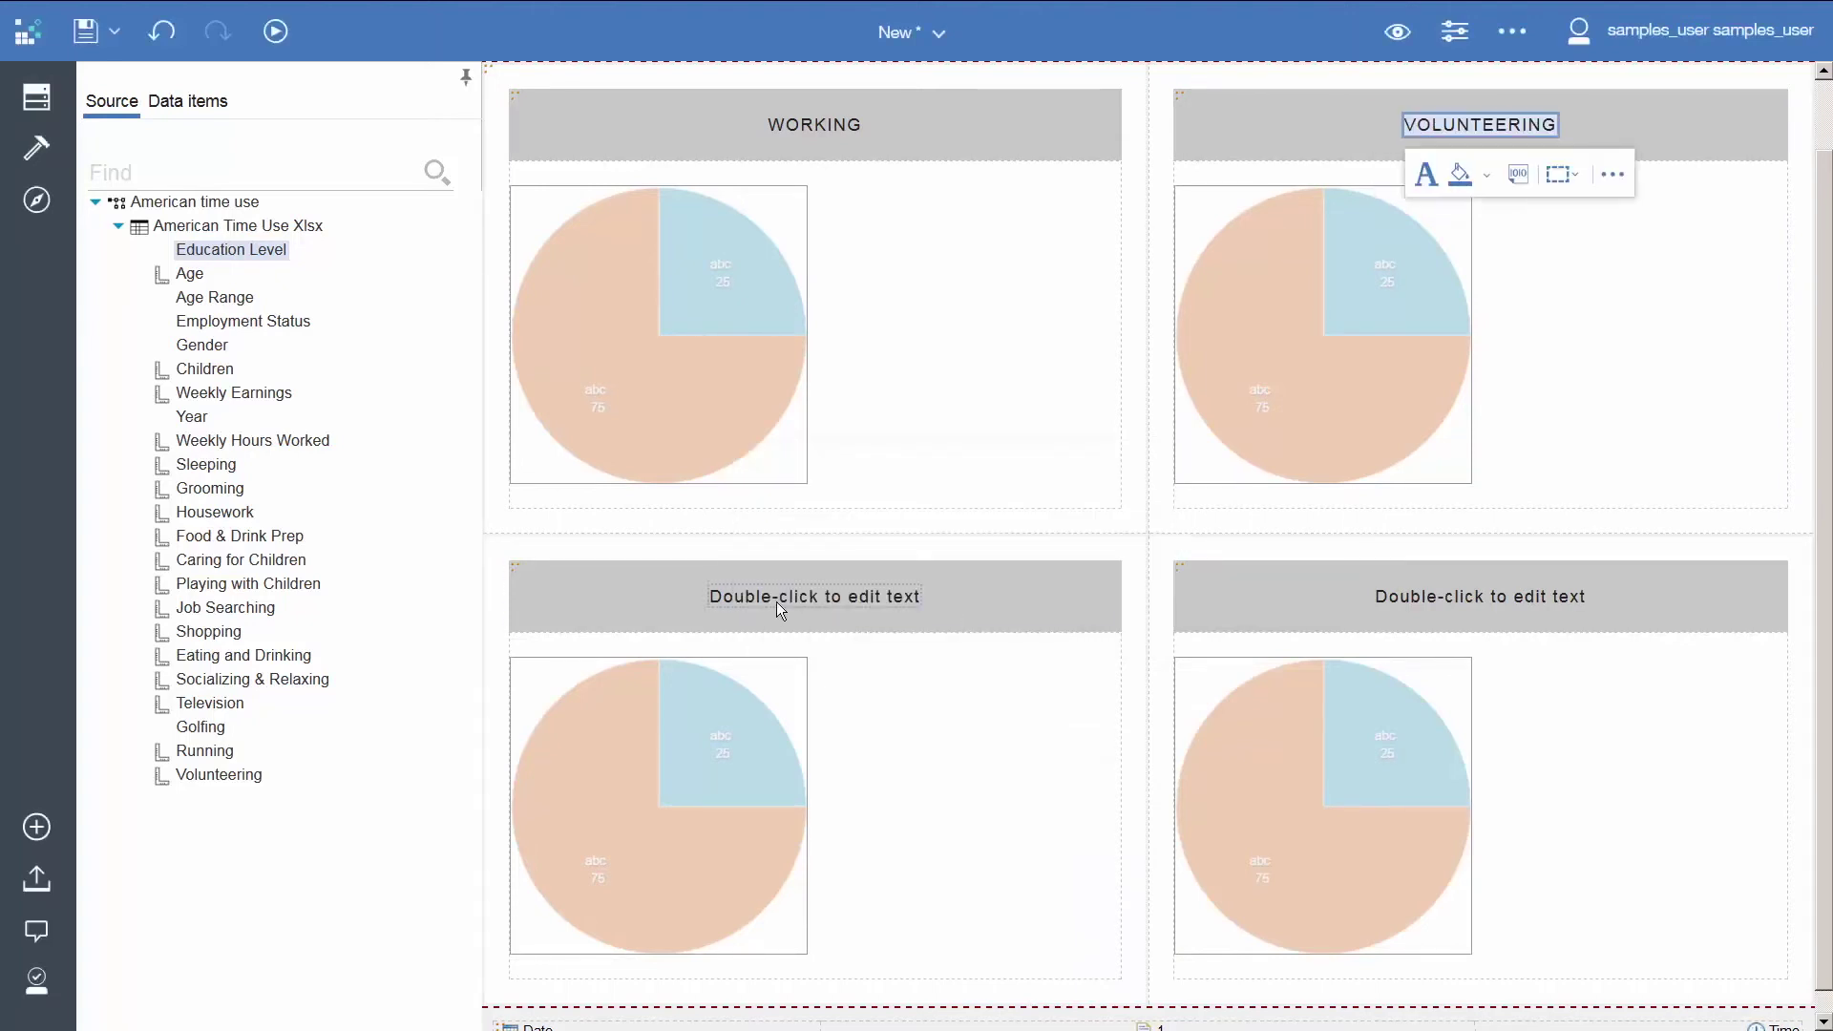
double_click(769, 598)
type("JOB SE")
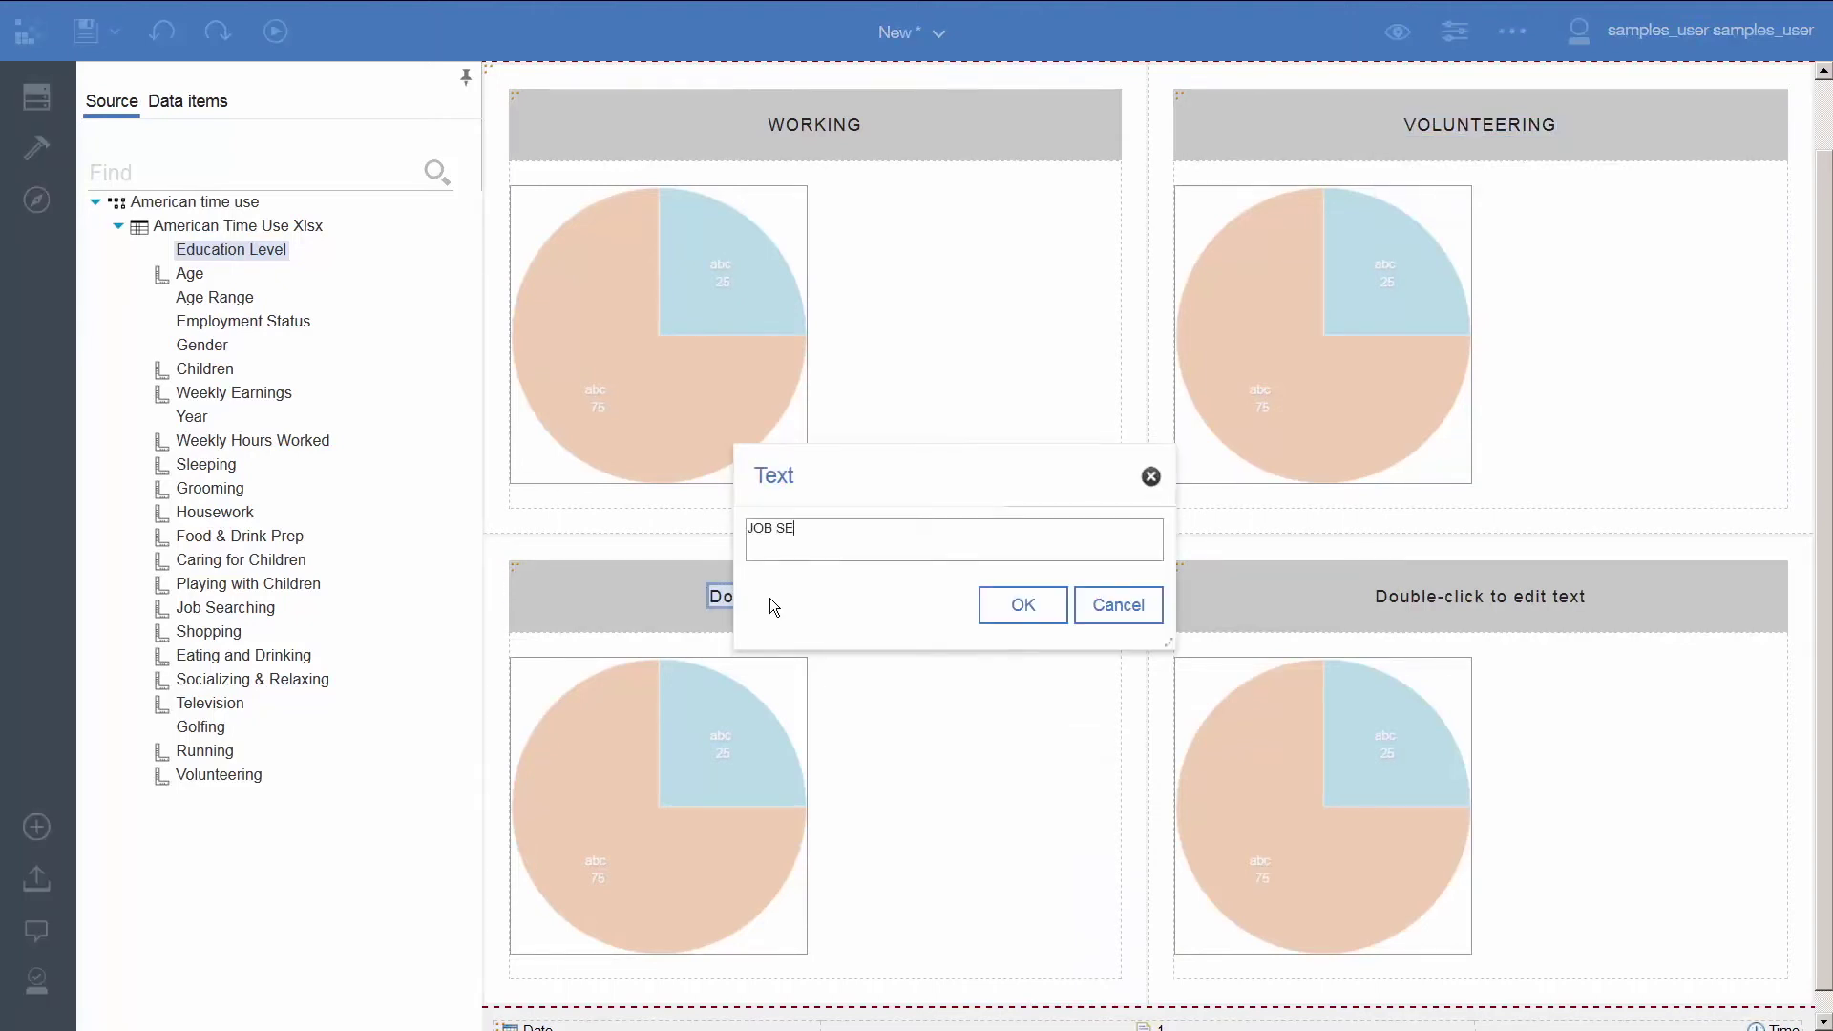
type("ARCHING")
left_click(1023, 605)
double_click(1450, 598)
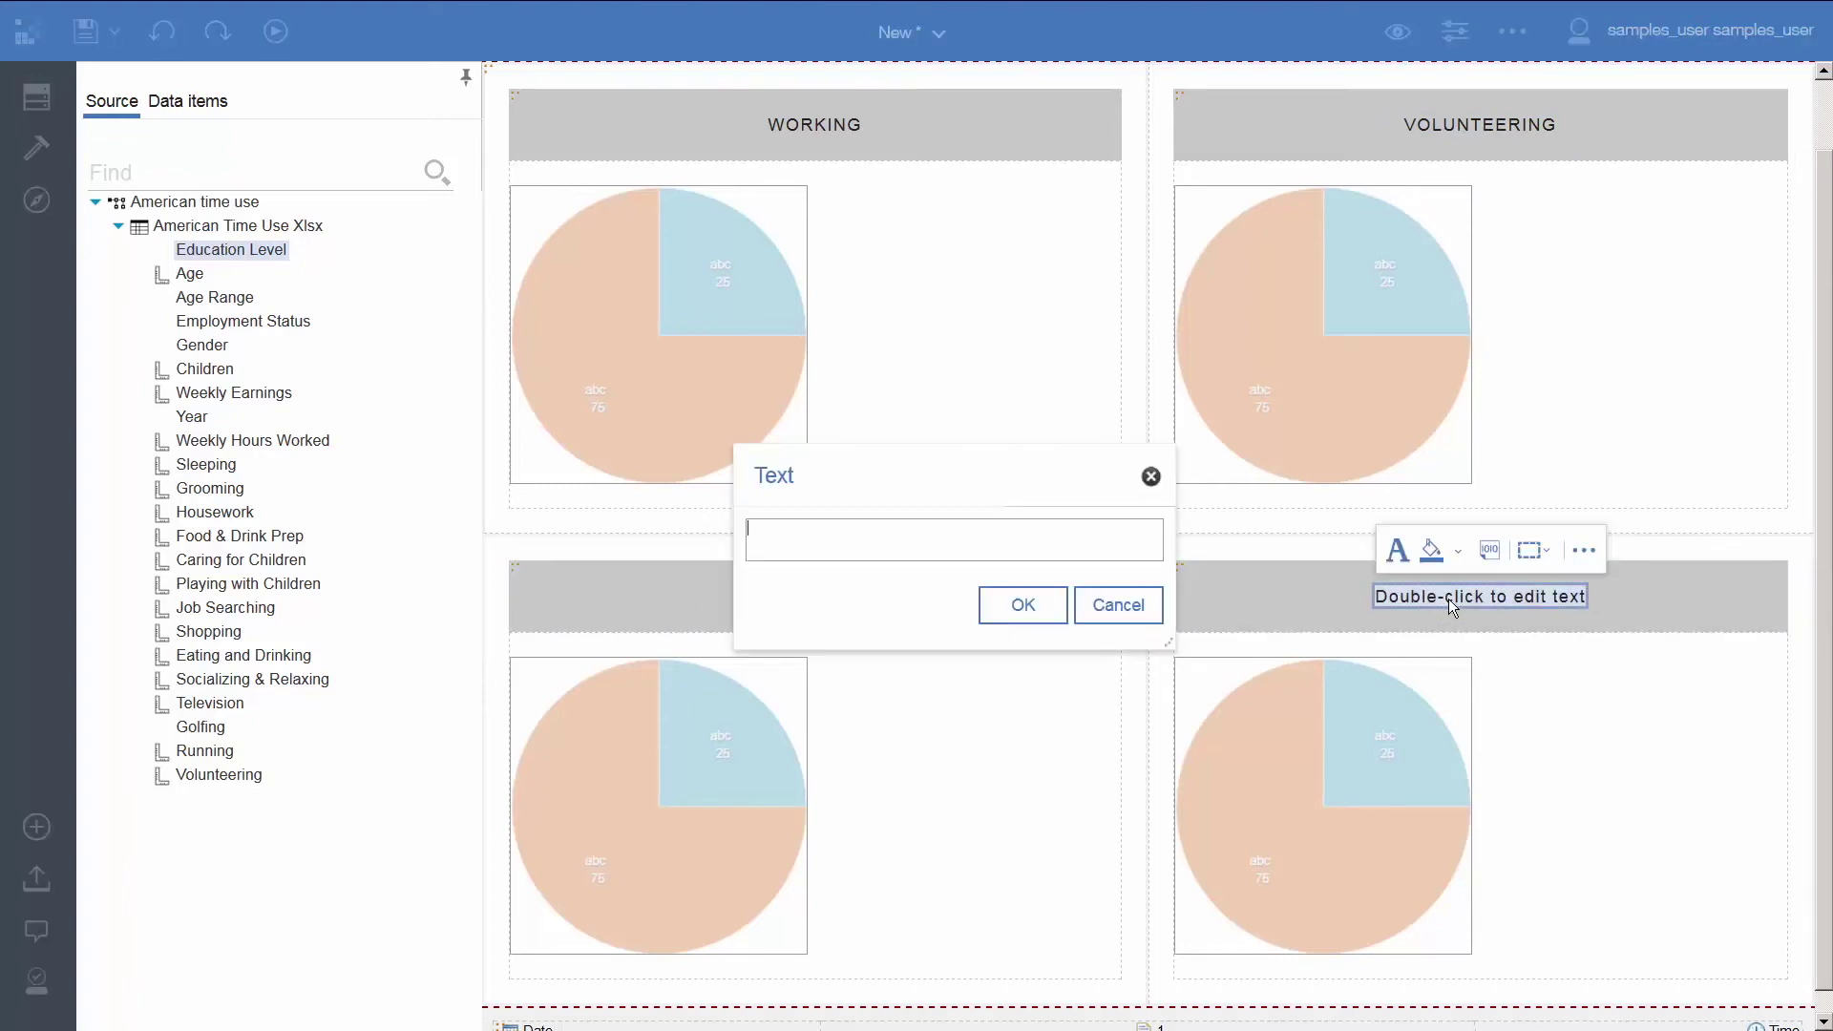
type("TELEVIS")
type("ION")
left_click(1022, 605)
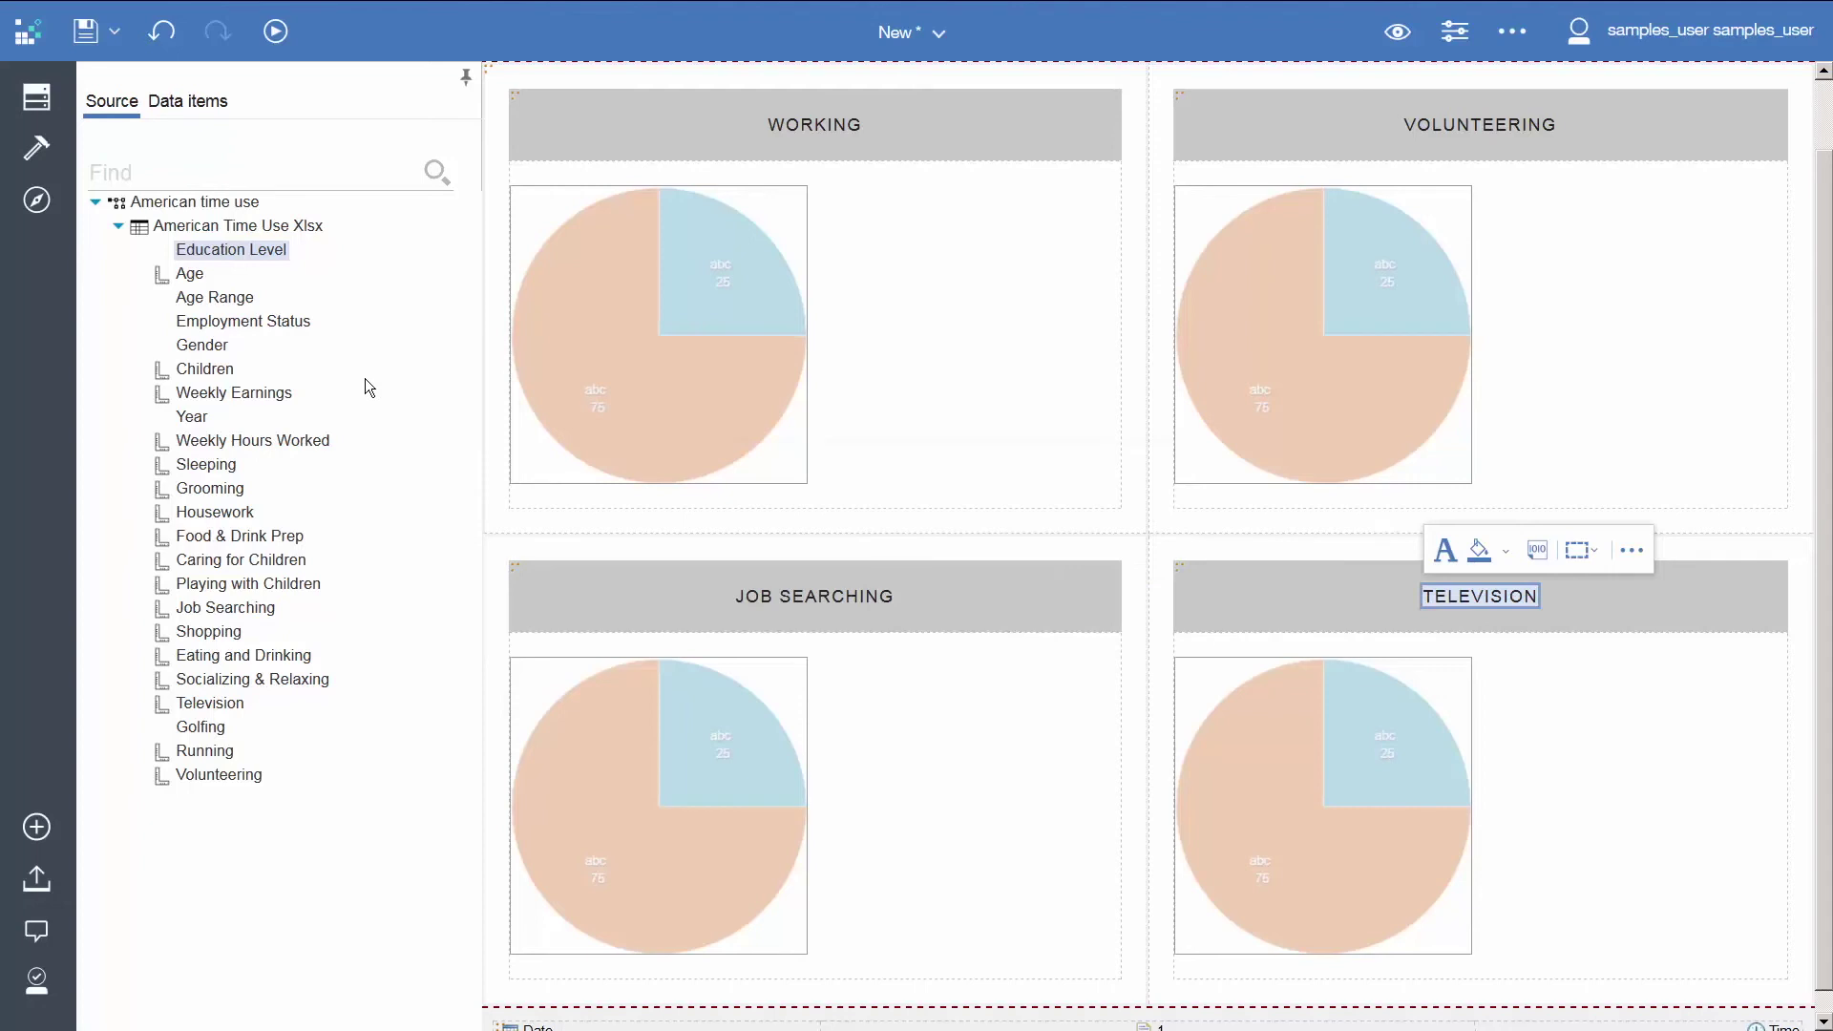
- Size the top-right pie by Volunteering and the bottom-left pie by Job Searching
left_click(243, 779)
mouse_move(246, 785)
left_mouse_down()
mouse_move(1222, 370)
mouse_move(1045, 286)
left_mouse_up()
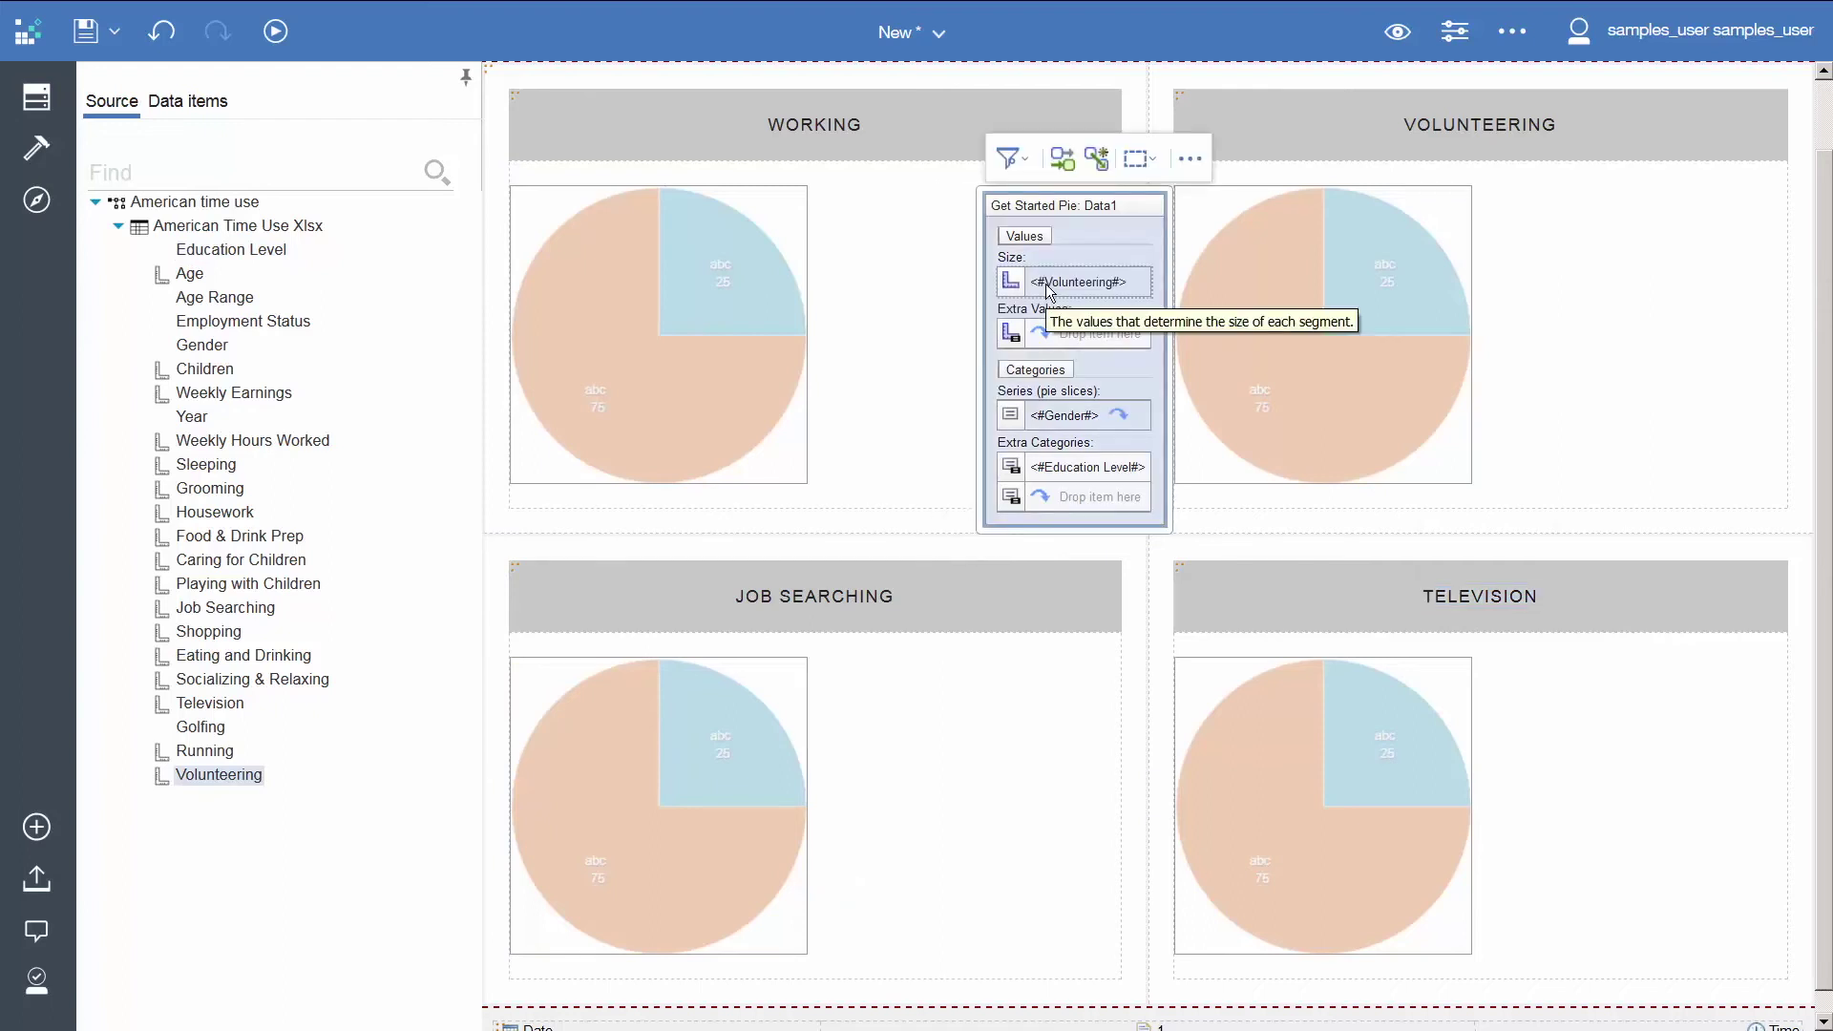
mouse_move(247, 619)
left_mouse_down()
mouse_move(676, 756)
mouse_move(889, 759)
left_mouse_up()
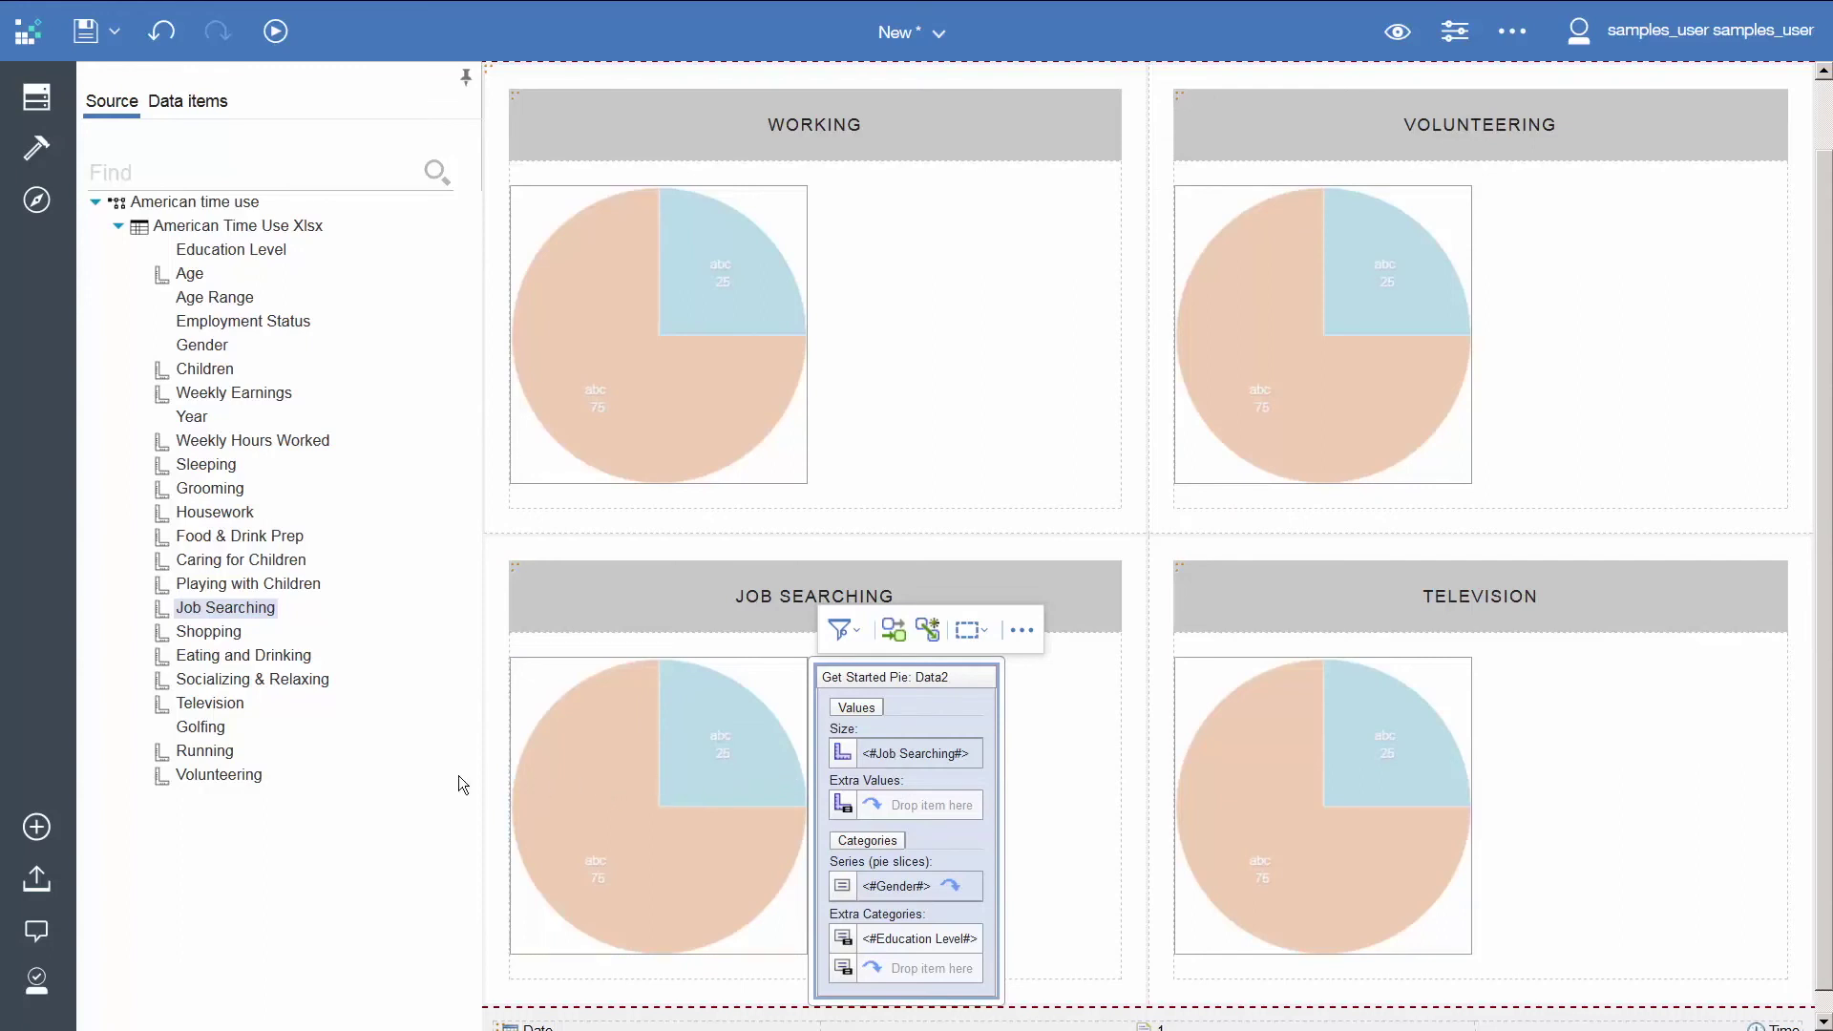
- Size the bottom-right pie by Television and confirm its drop-down filter interaction
left_click_drag(210, 704, 1224, 720)
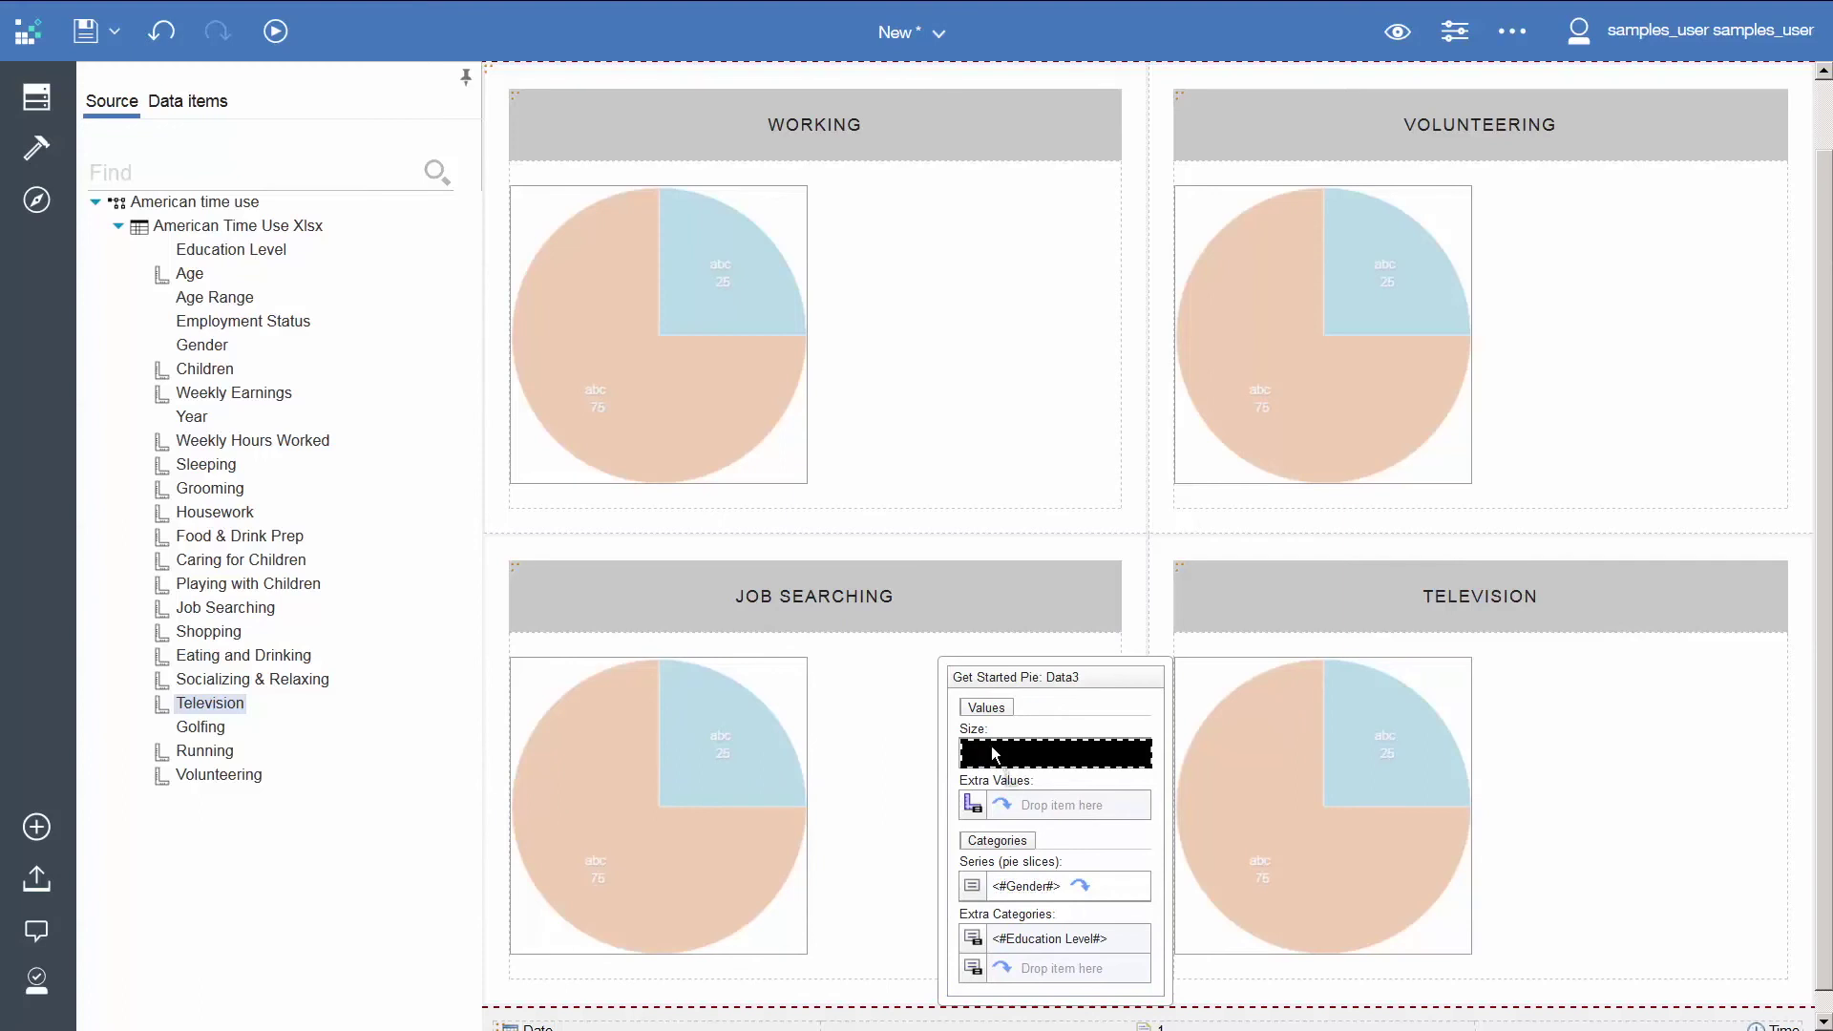
left_click_drag(1279, 735, 1038, 760)
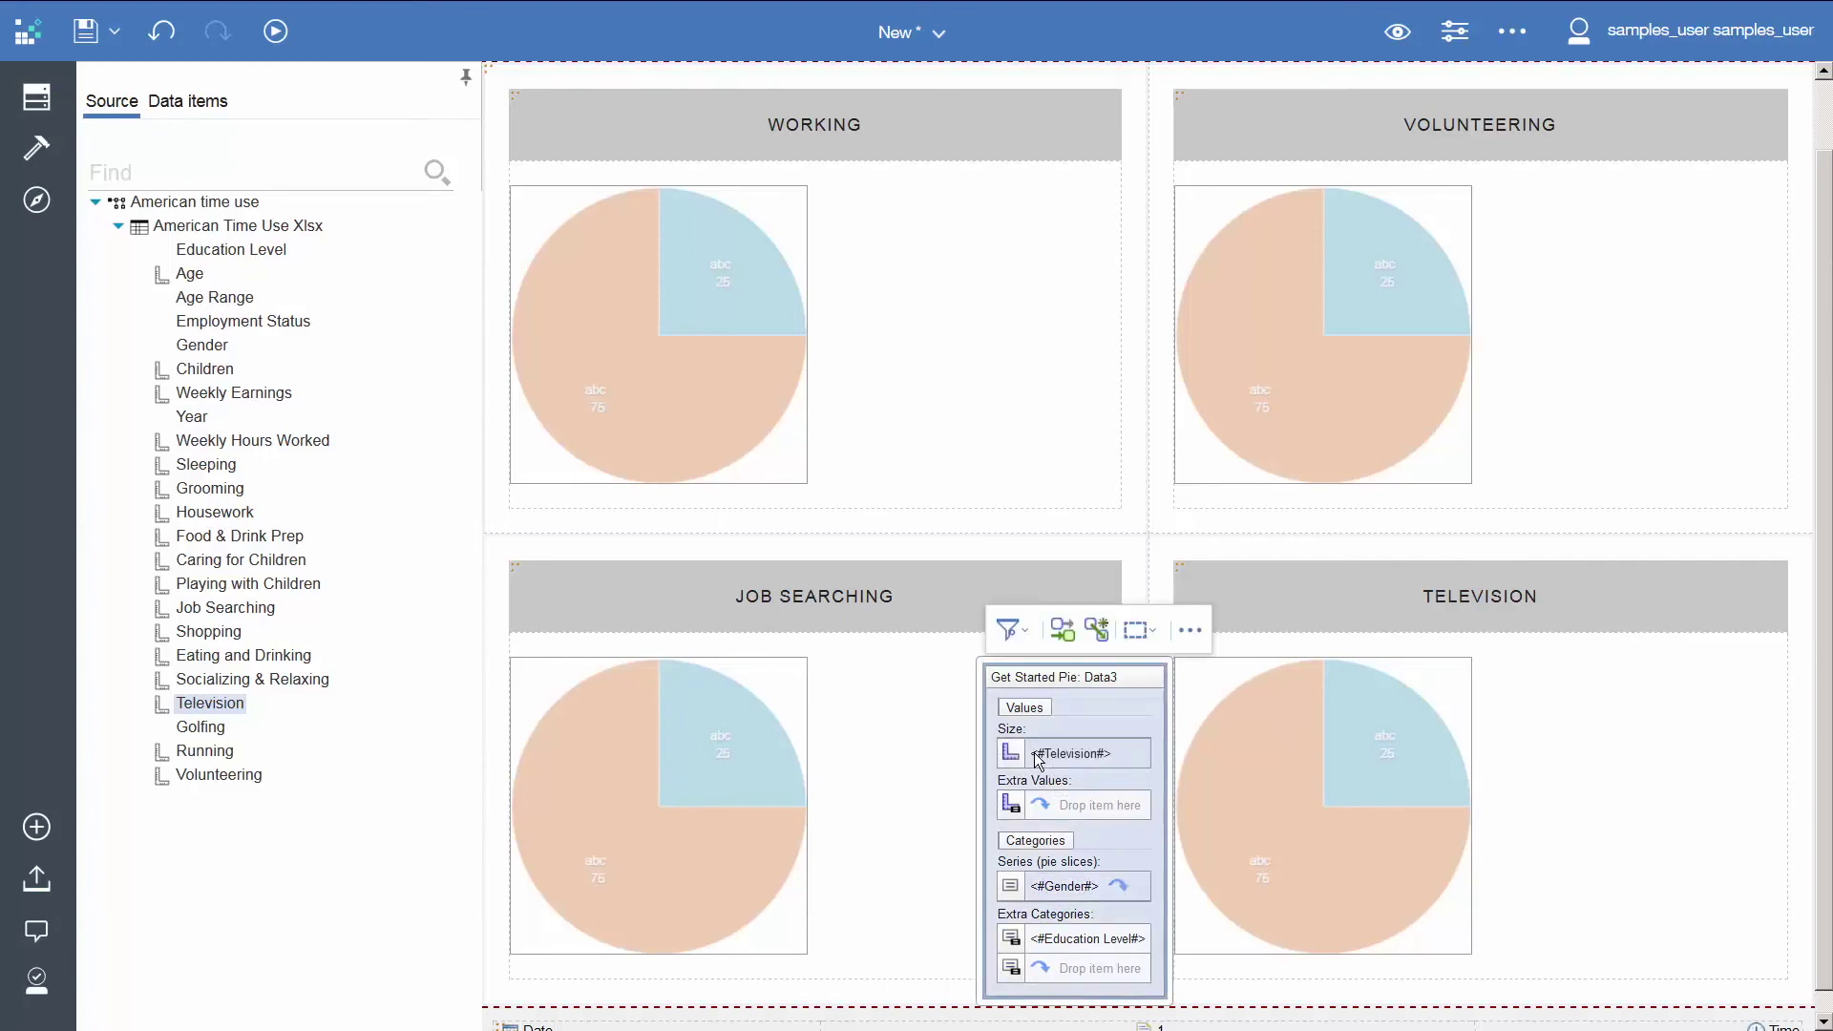
left_click(1061, 630)
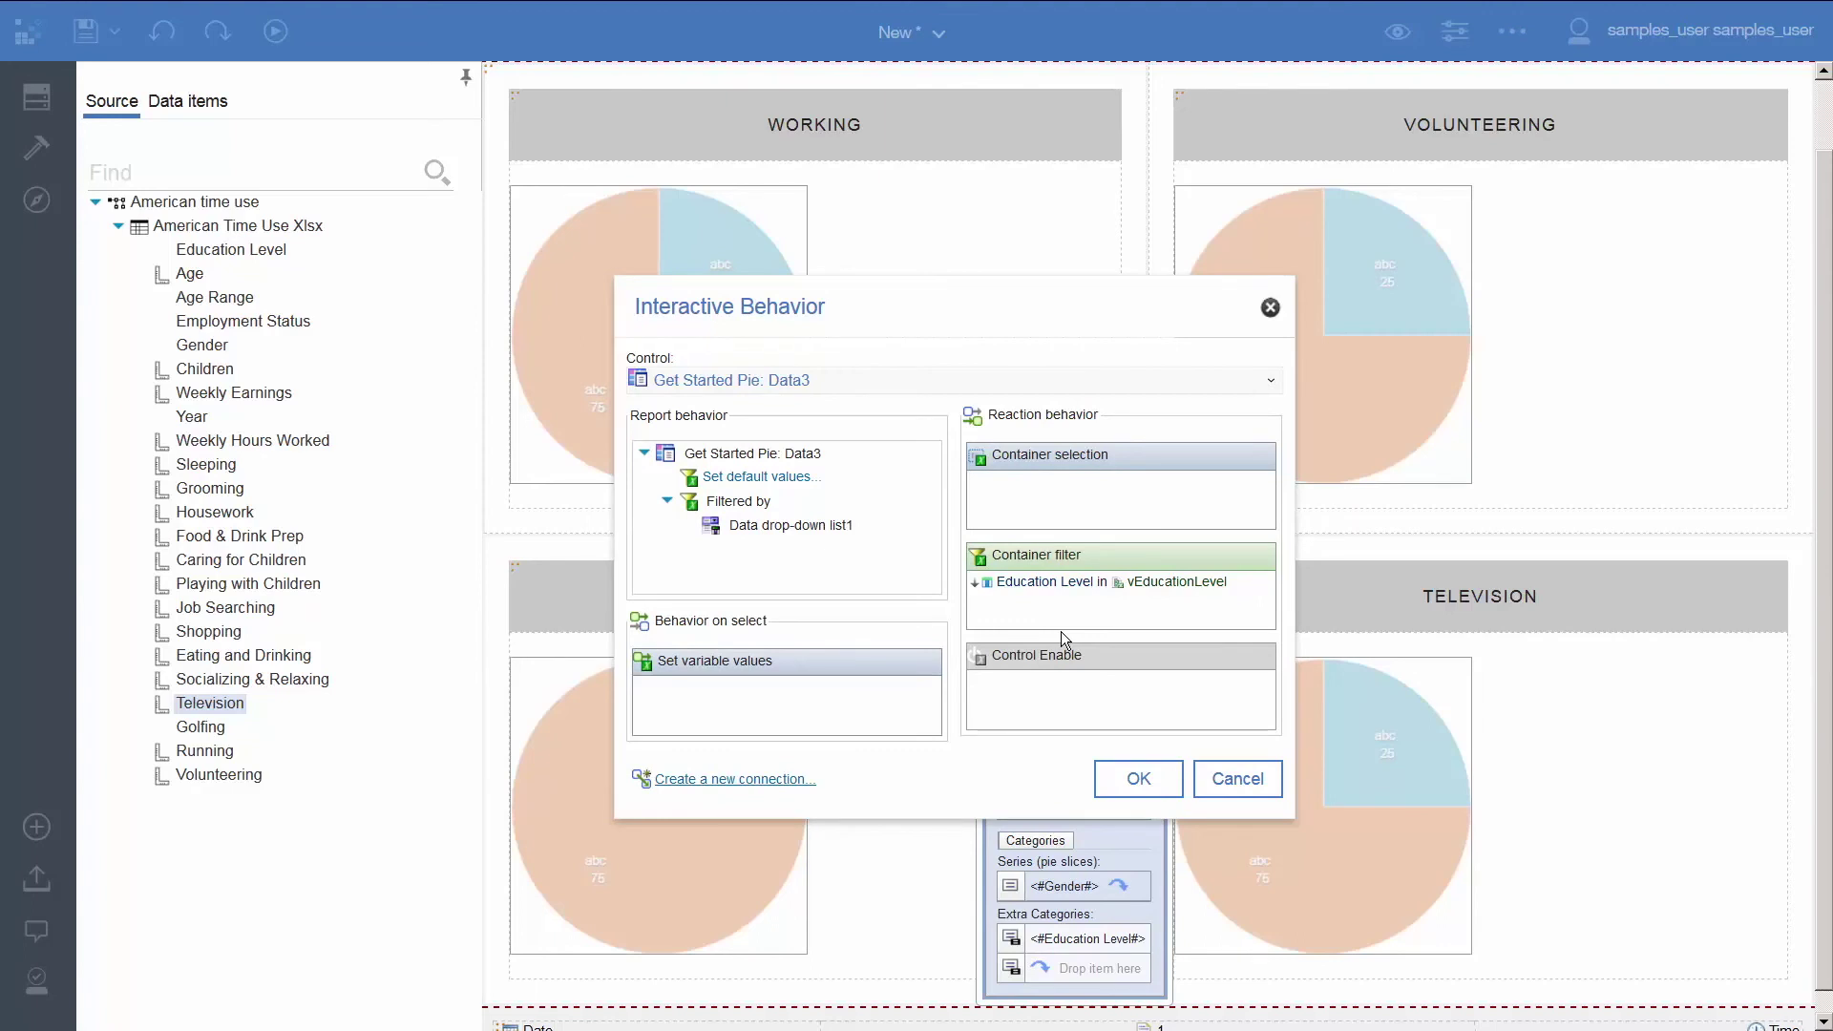
mouse_move(1119, 587)
left_click(1137, 781)
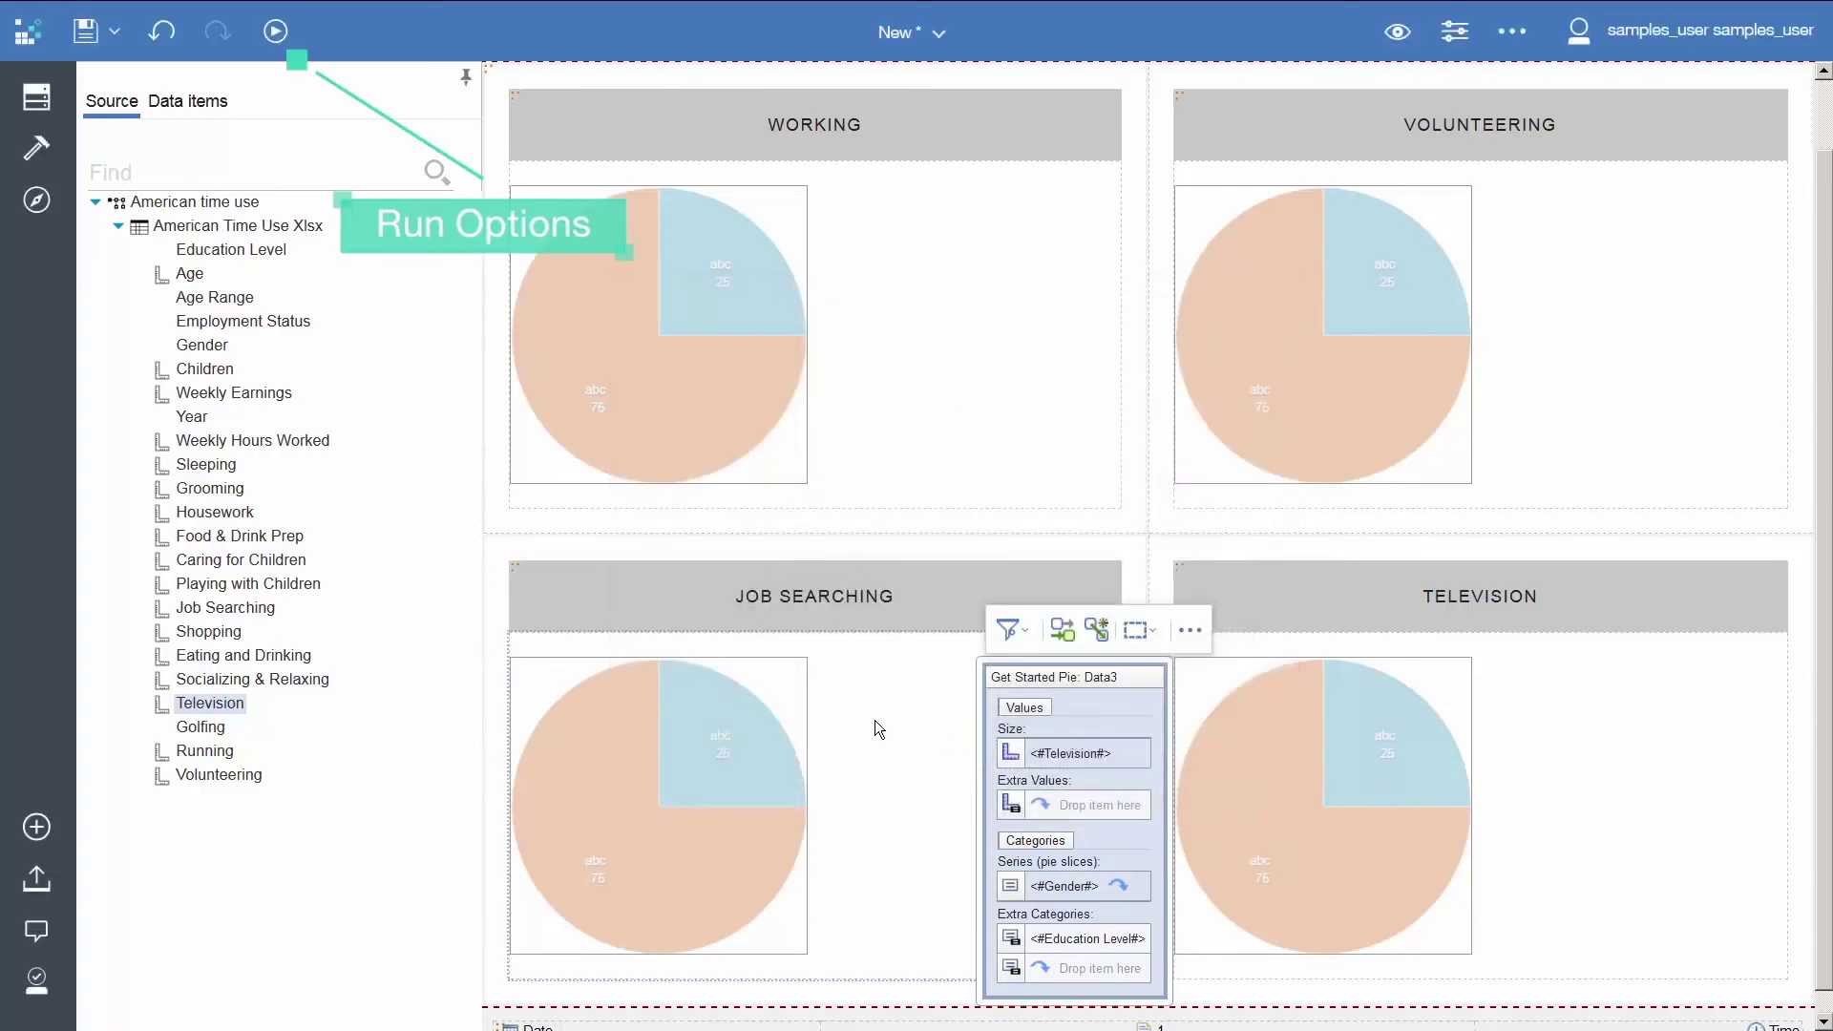
- Run the report to preview the four Gender pie charts
left_click(276, 34)
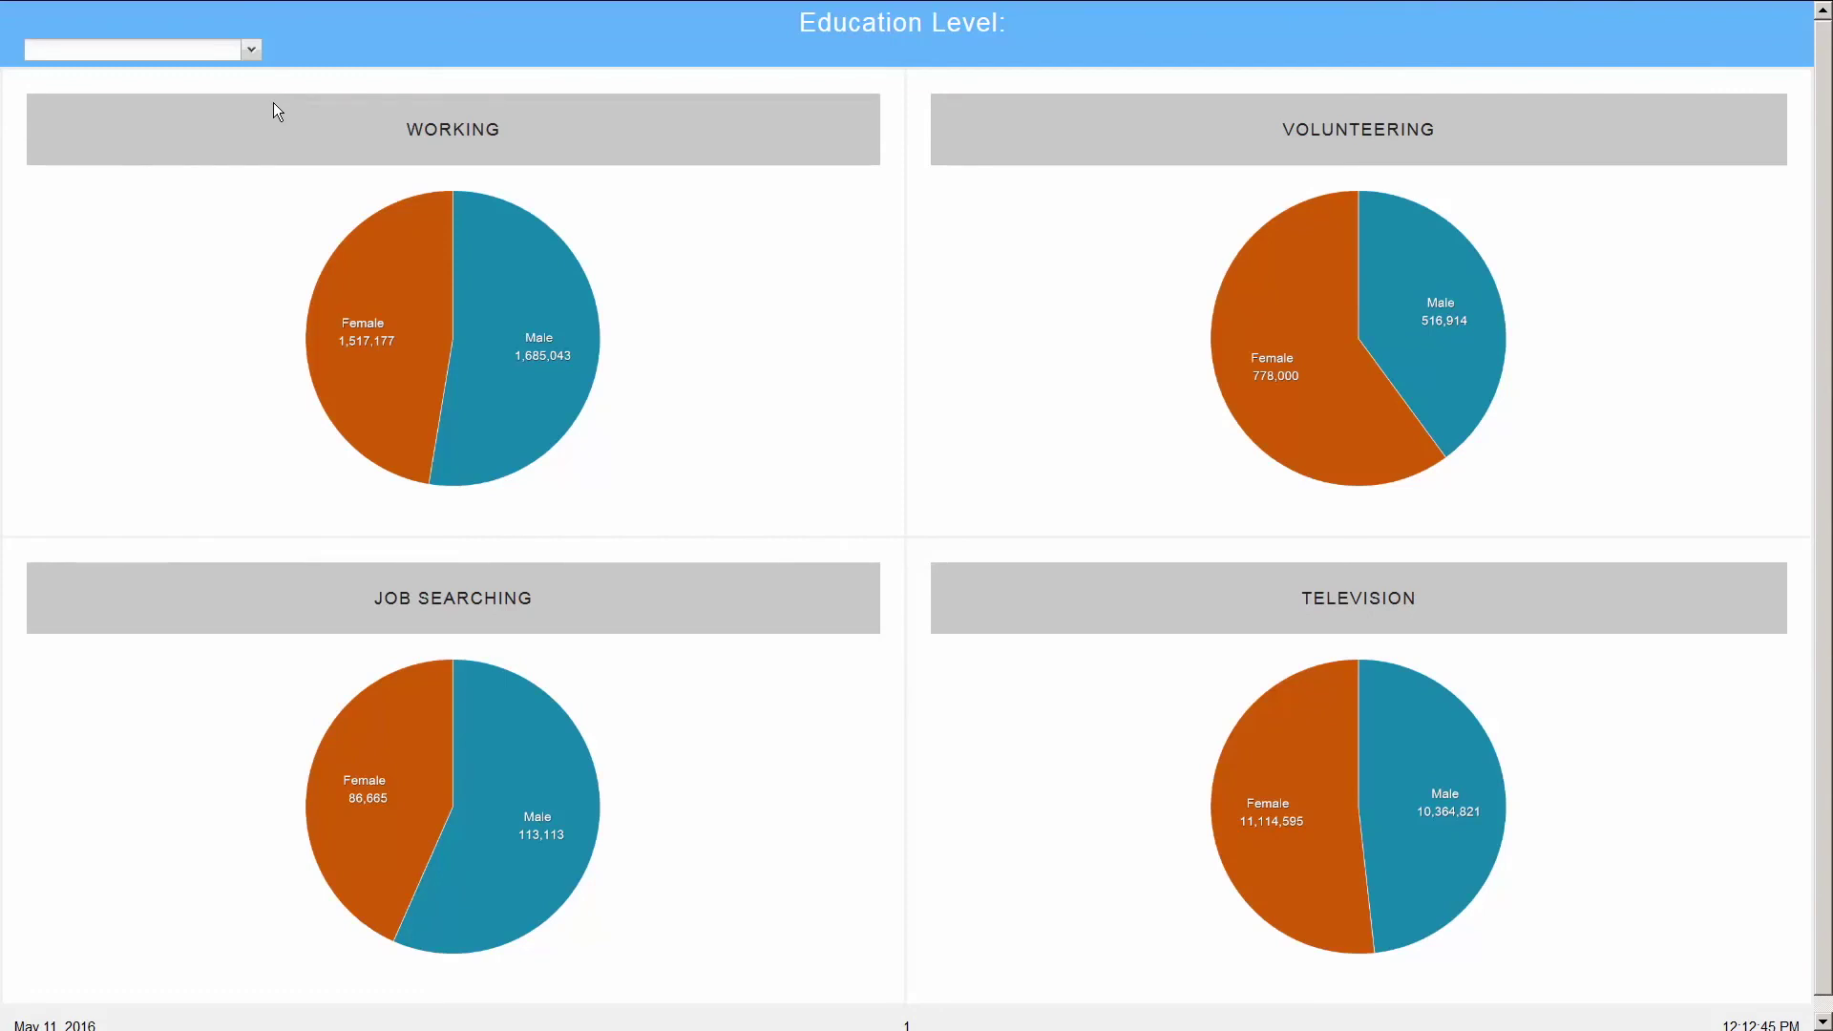
- Filter the running report to Master, then 11th grade, then Bachelor, and leave full screen
left_click(247, 54)
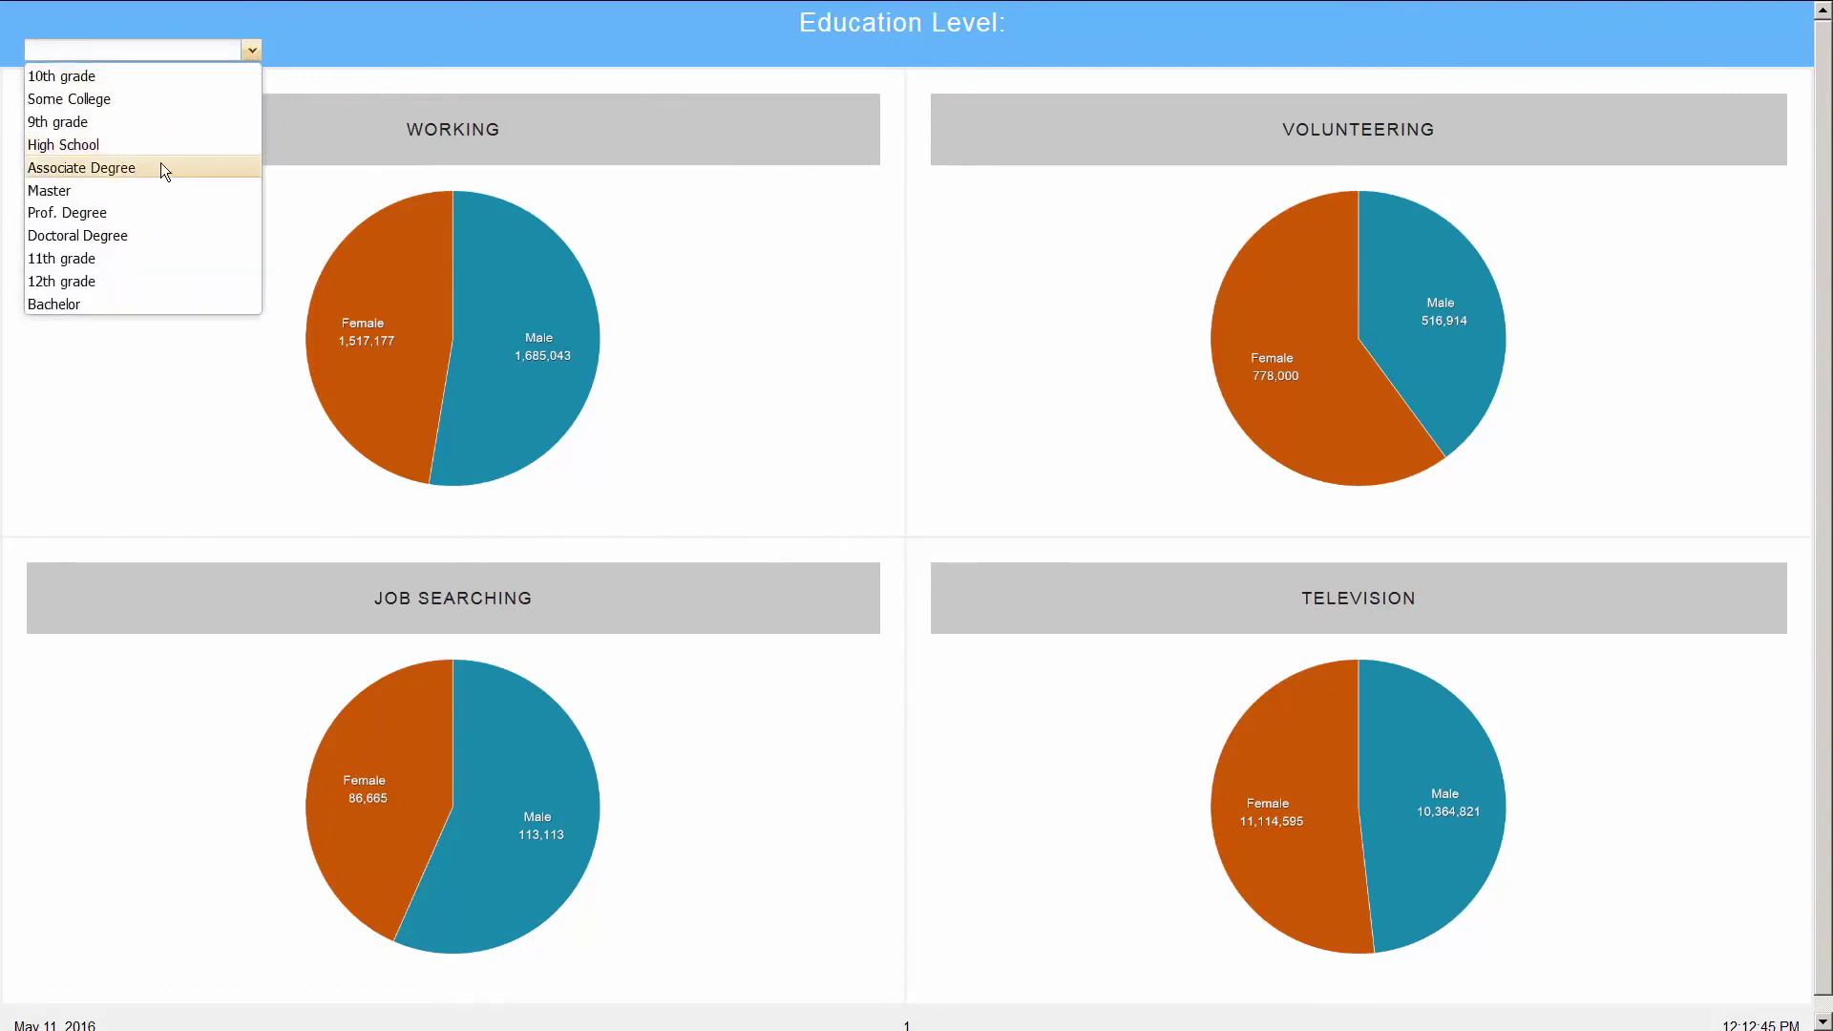
left_click(111, 188)
left_click(246, 42)
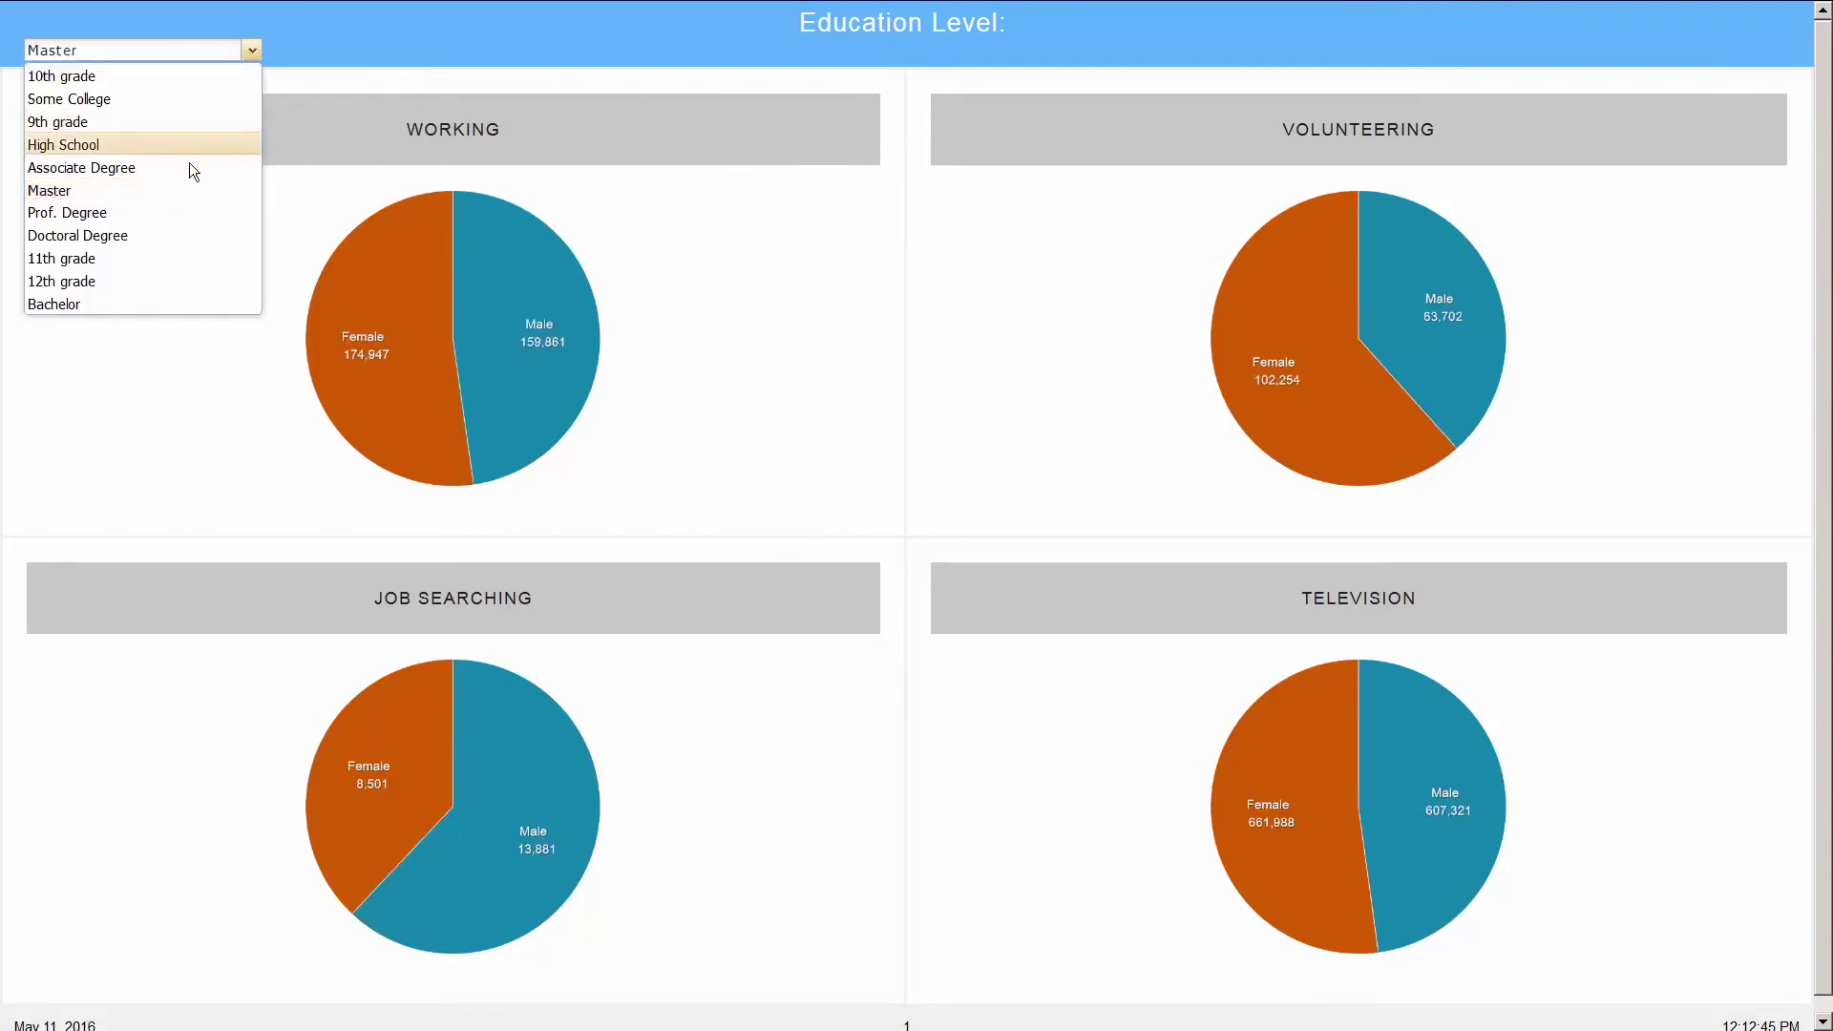
left_click(101, 257)
left_click(244, 56)
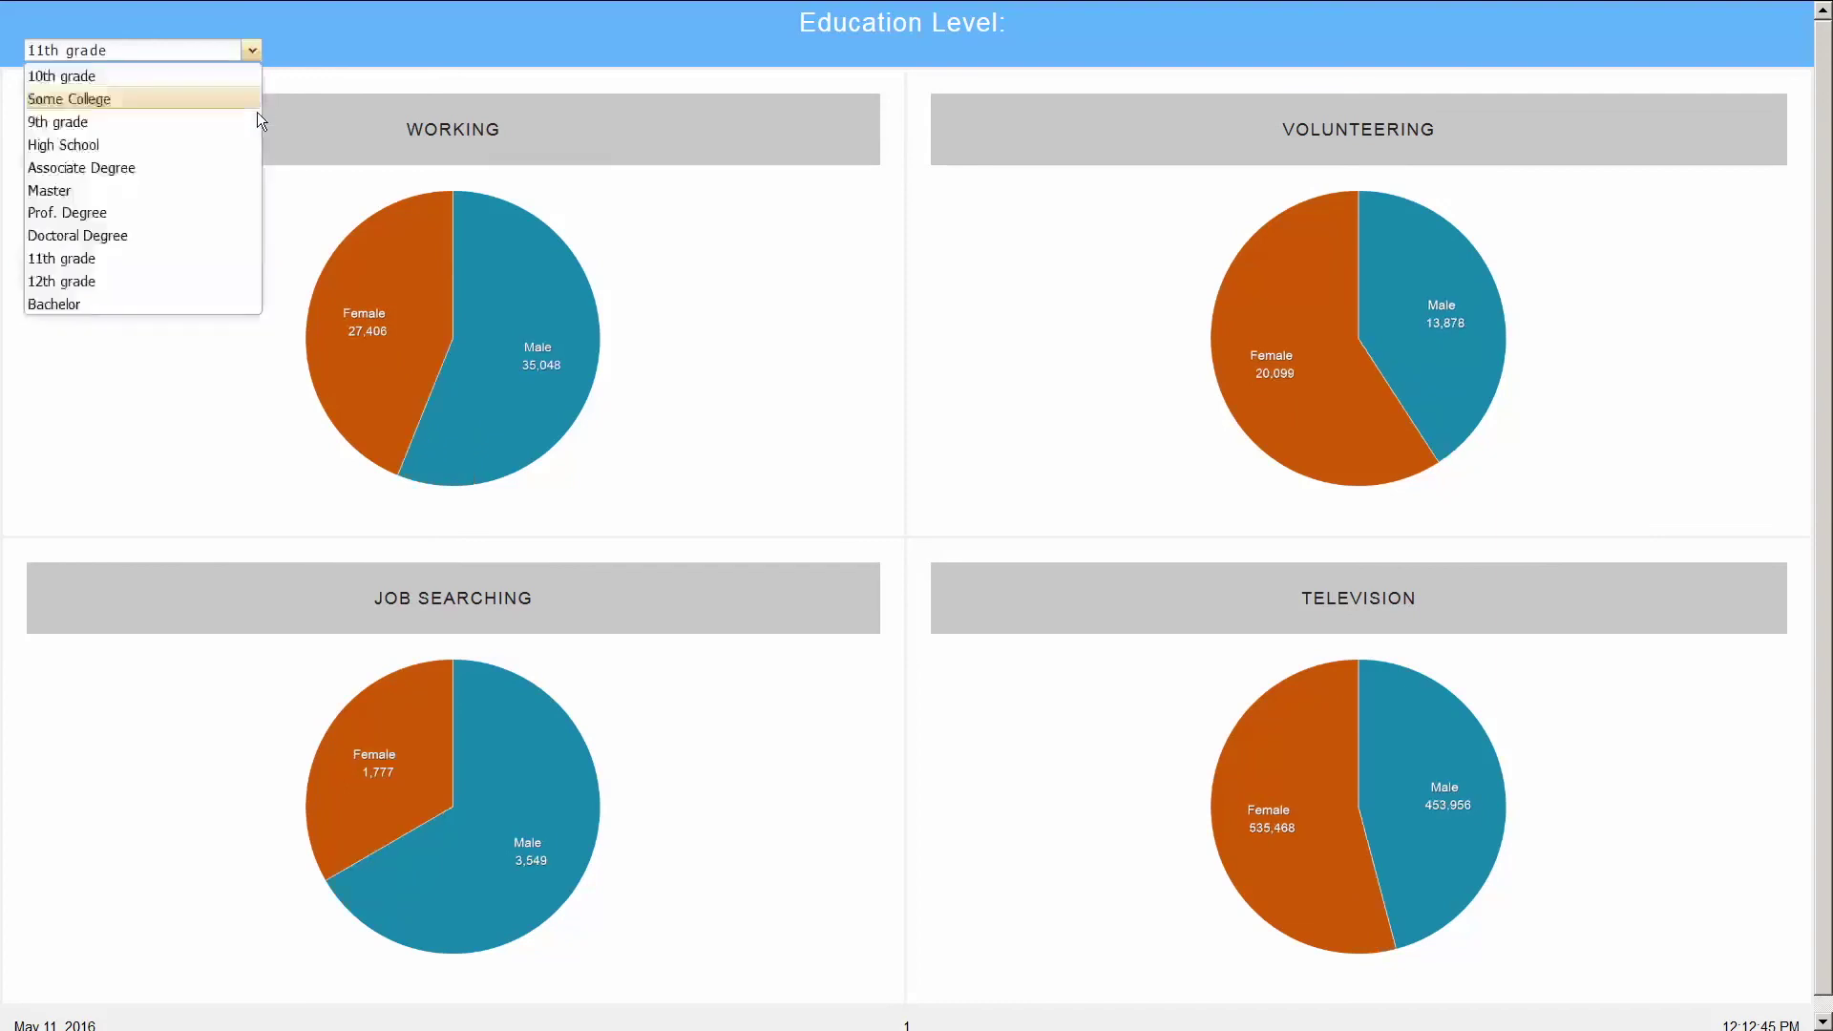
left_click(145, 303)
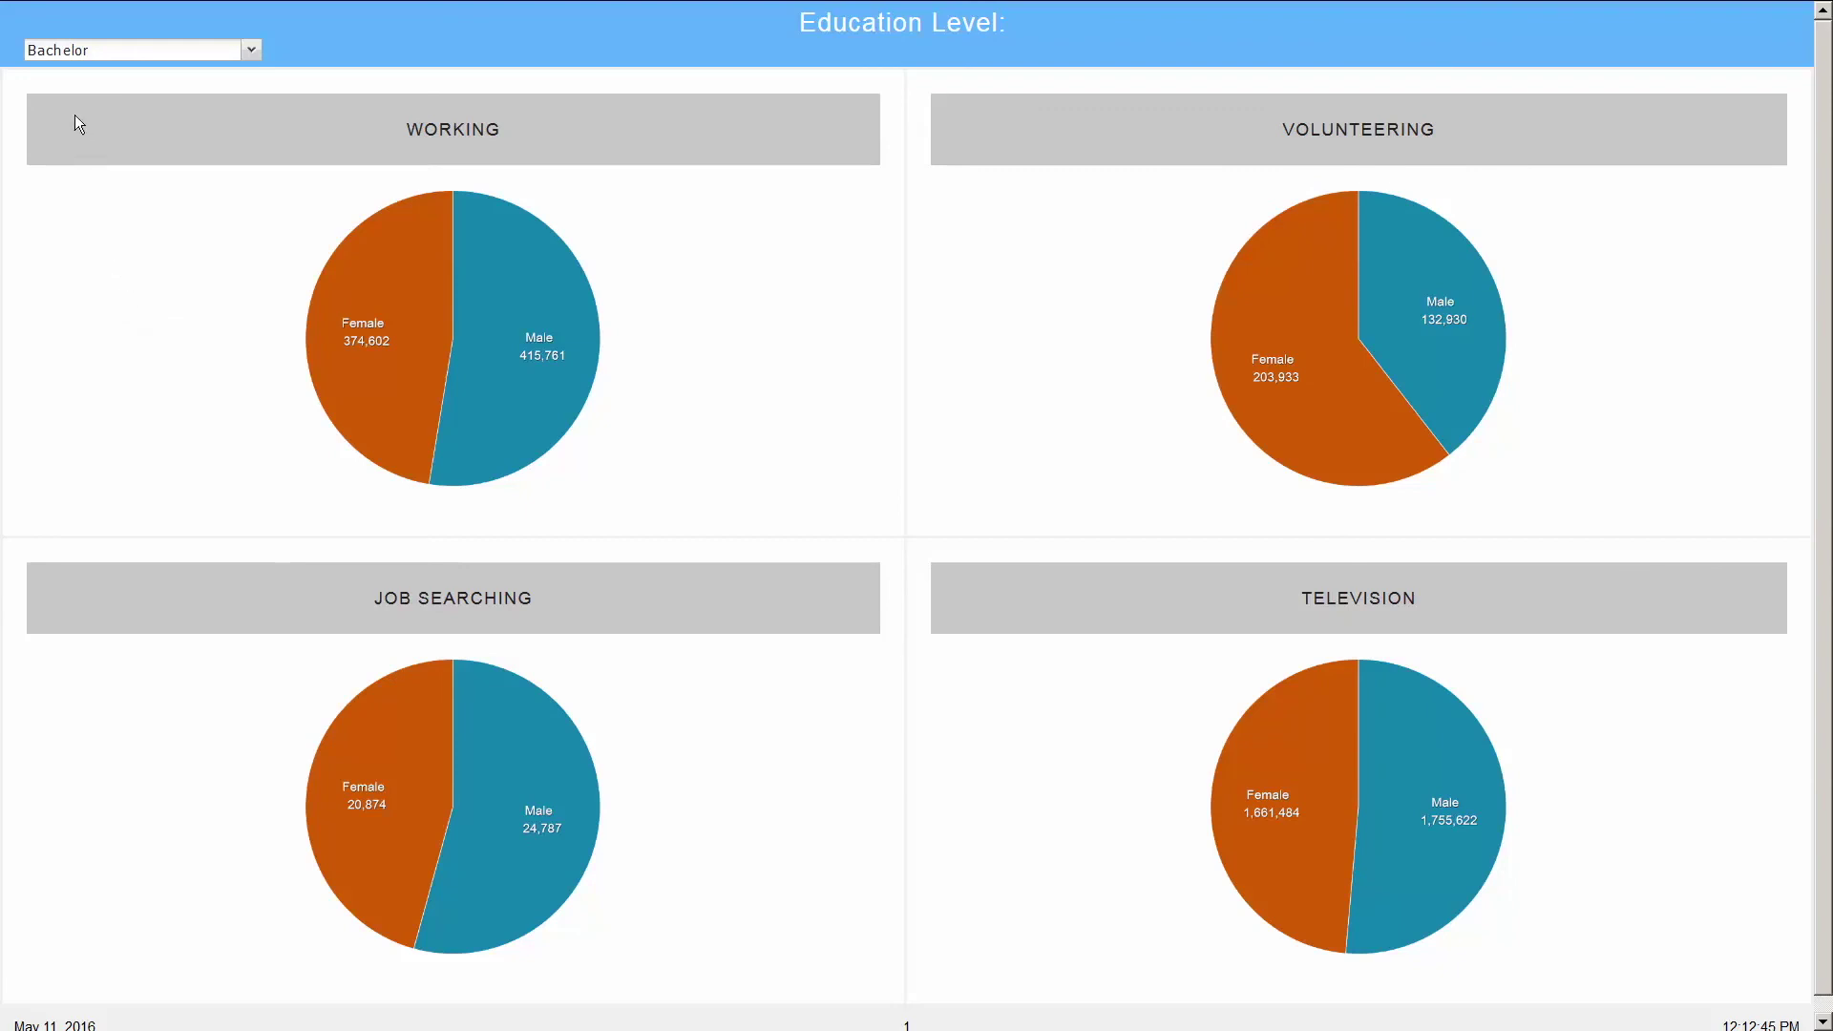
key("Escape")
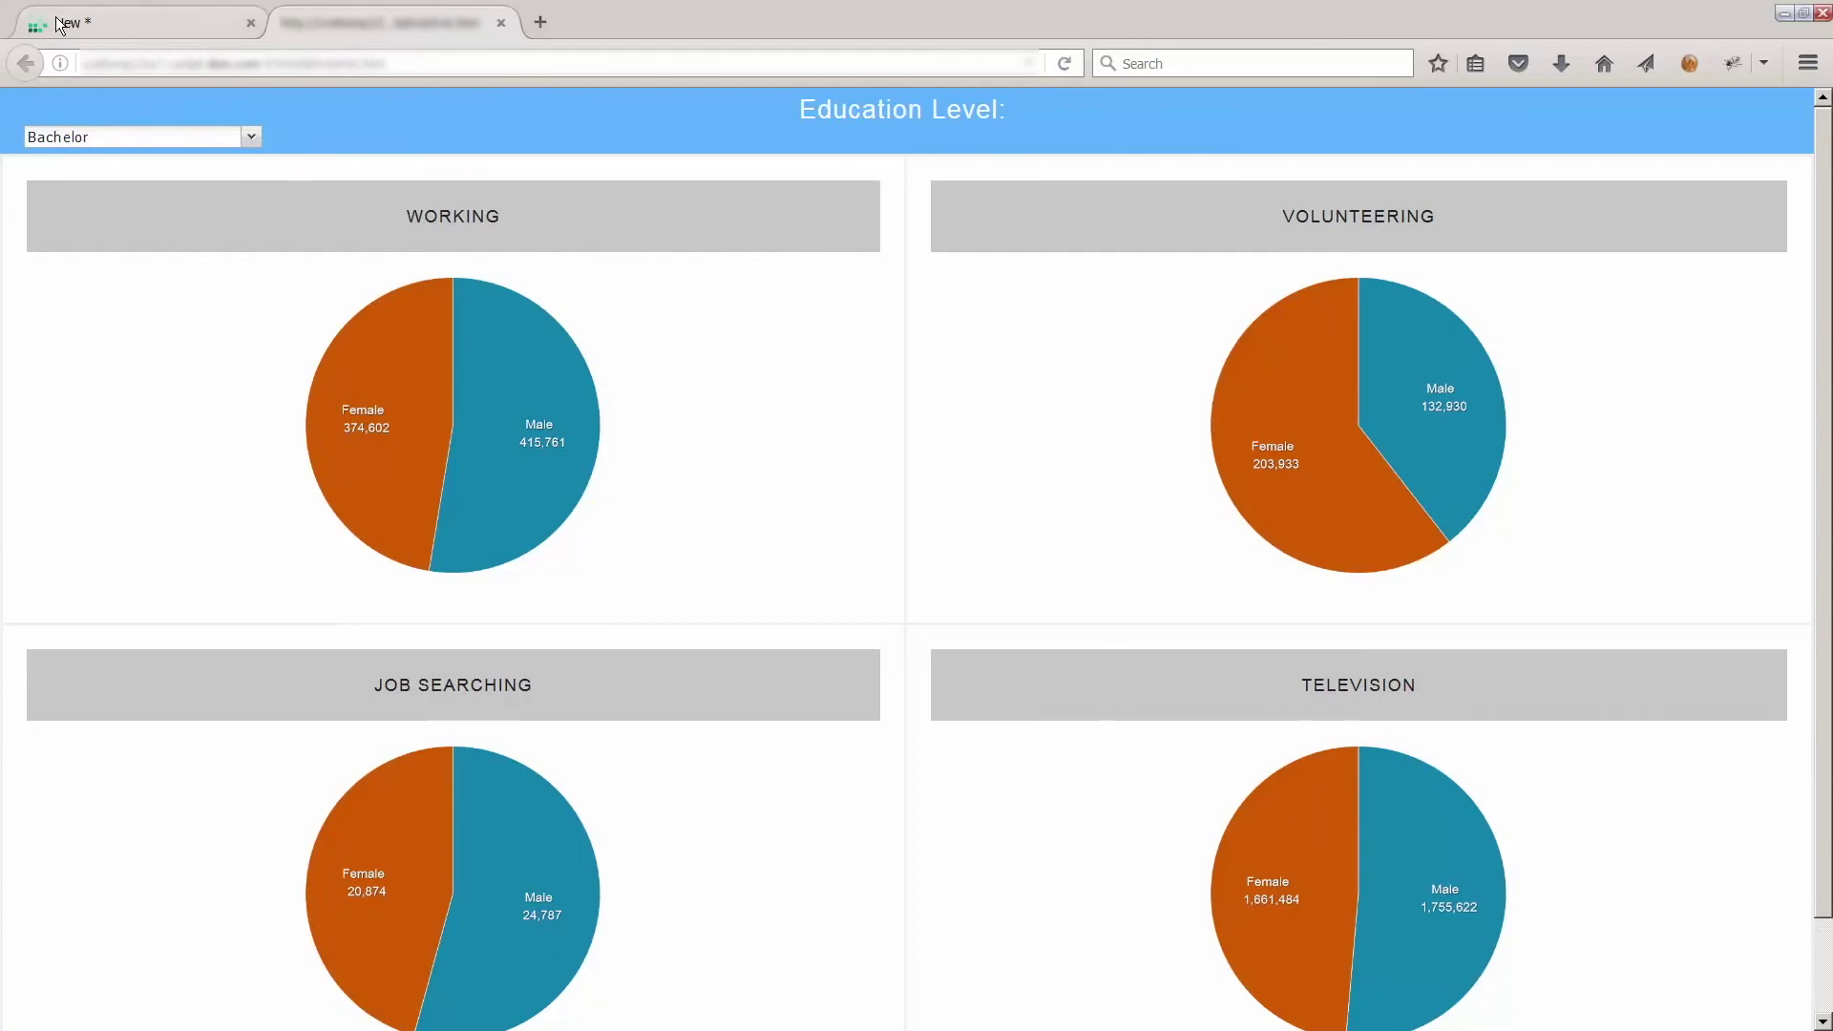